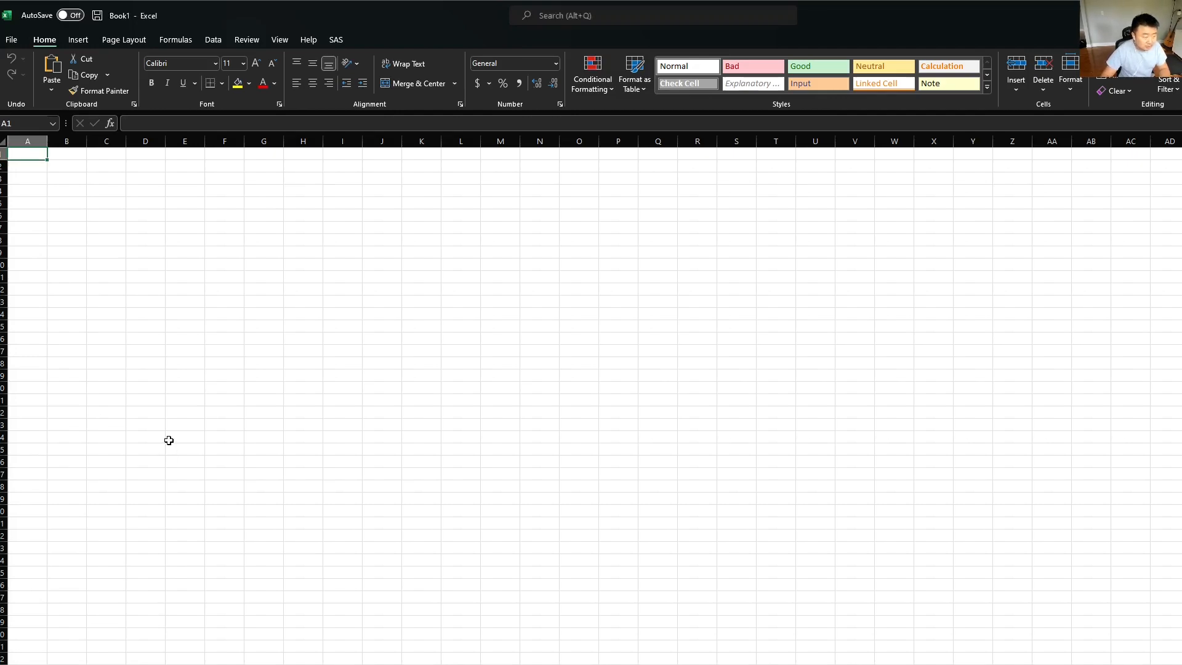
Step: Label cell A1 "Price of House" and enter 1500000 in C1
scroll(177, 381, "up", 7, "ctrl")
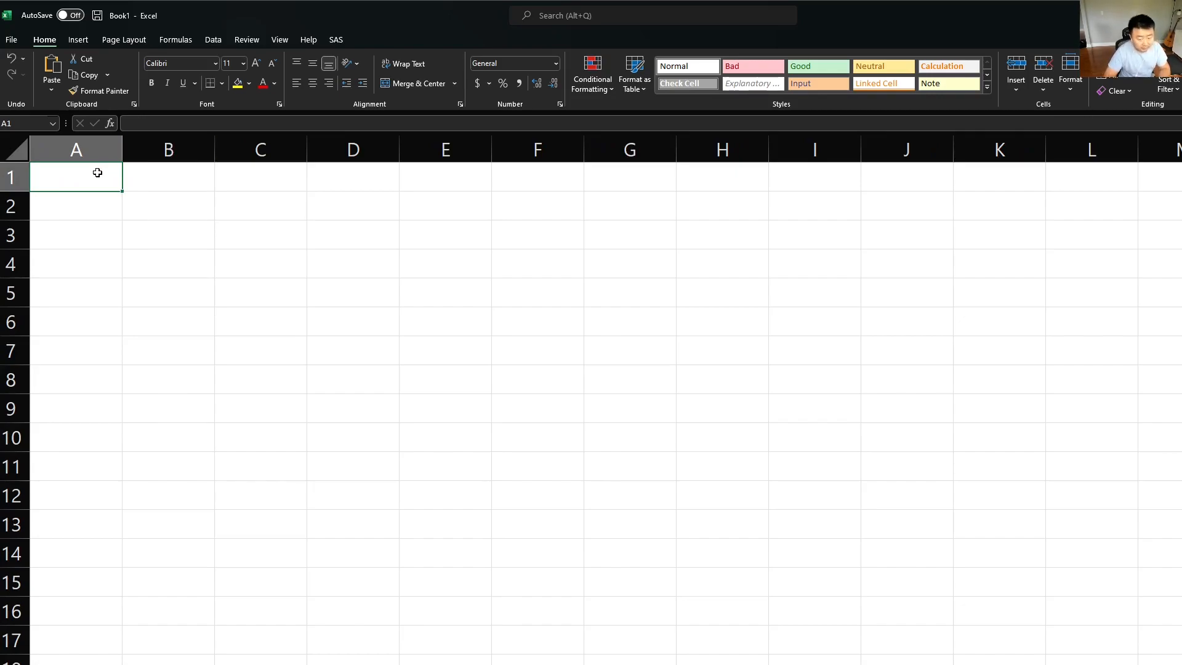
type("Price of Hou")
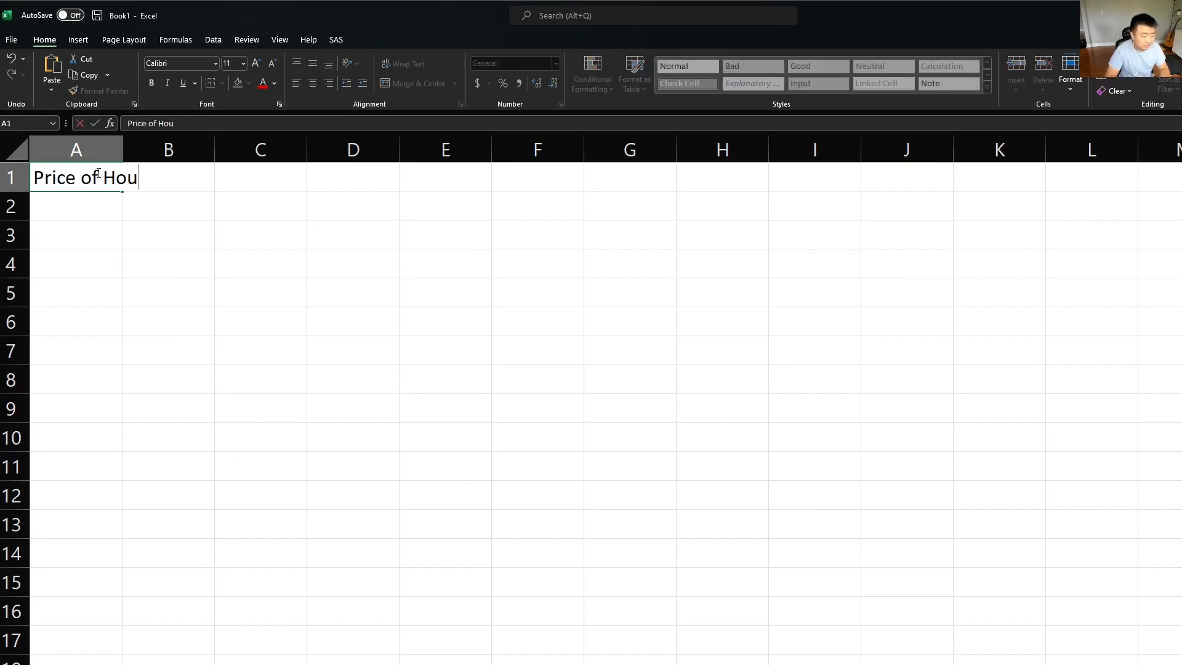
type("se")
key("Tab")
key("Tab")
type("1")
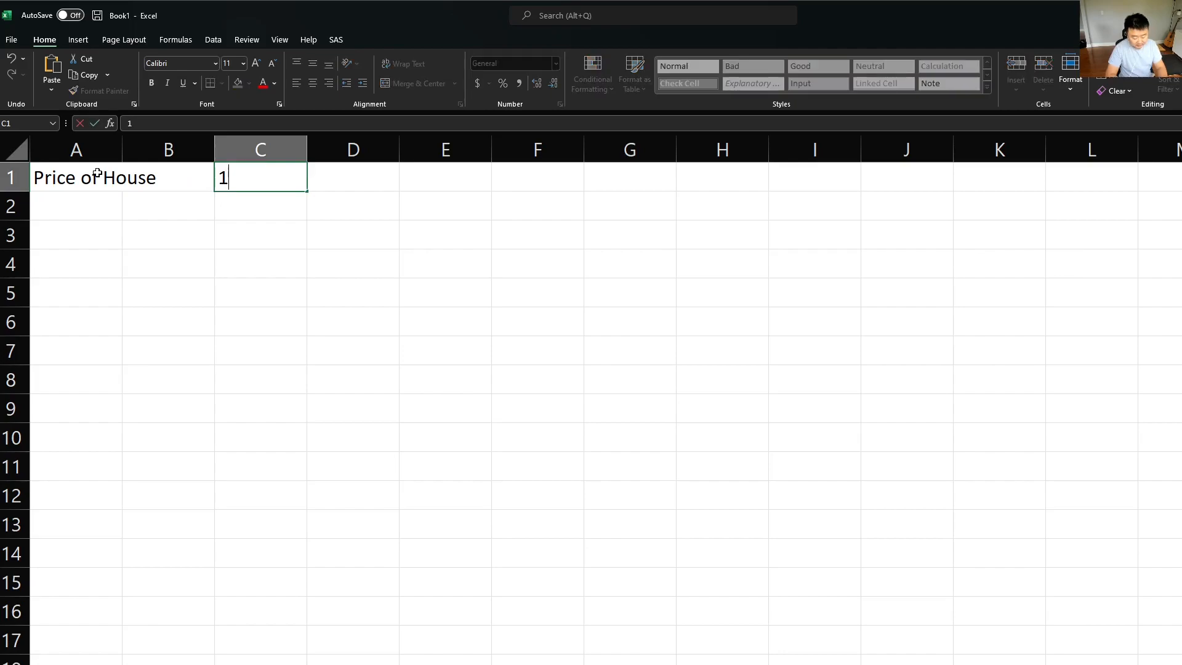
type("5000 ")
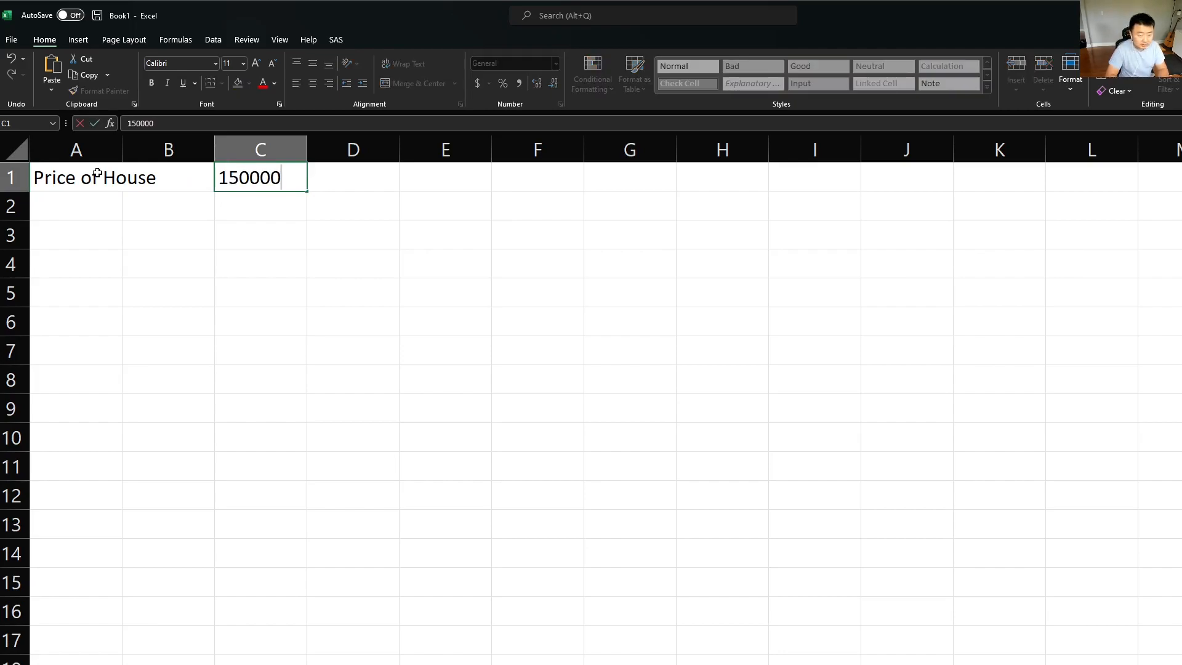
type("00")
key("Return")
Step: Apply the dollar Accounting number format to the house price in C1
key("Up")
key("Right")
key("Right")
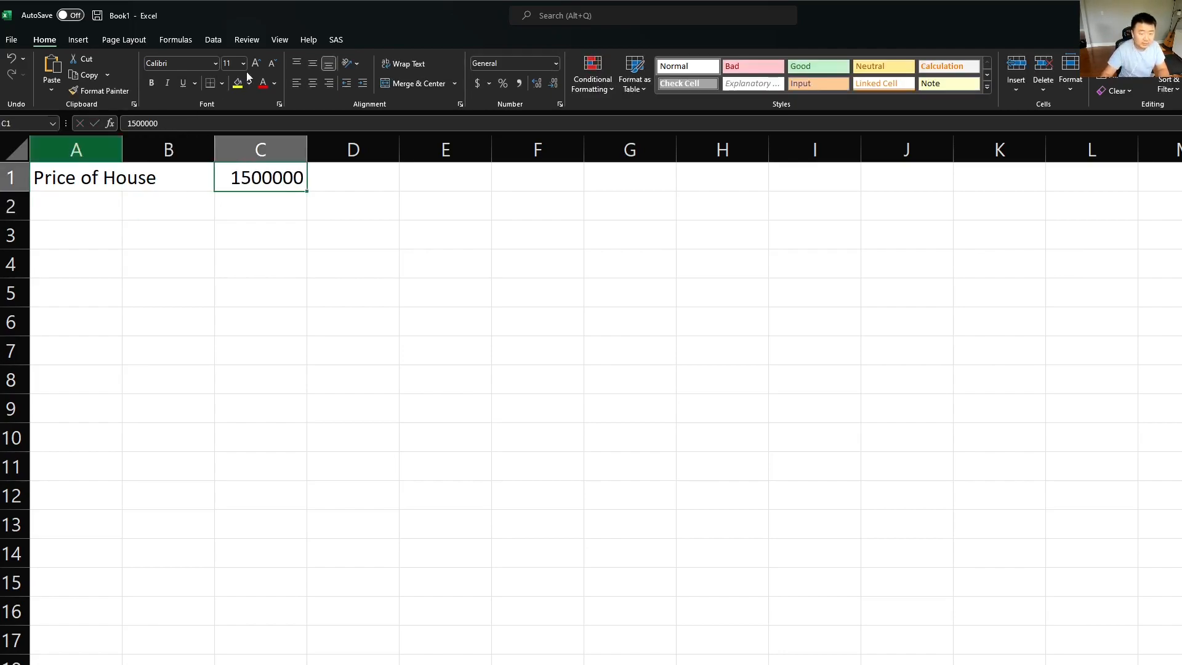
left_click(477, 83)
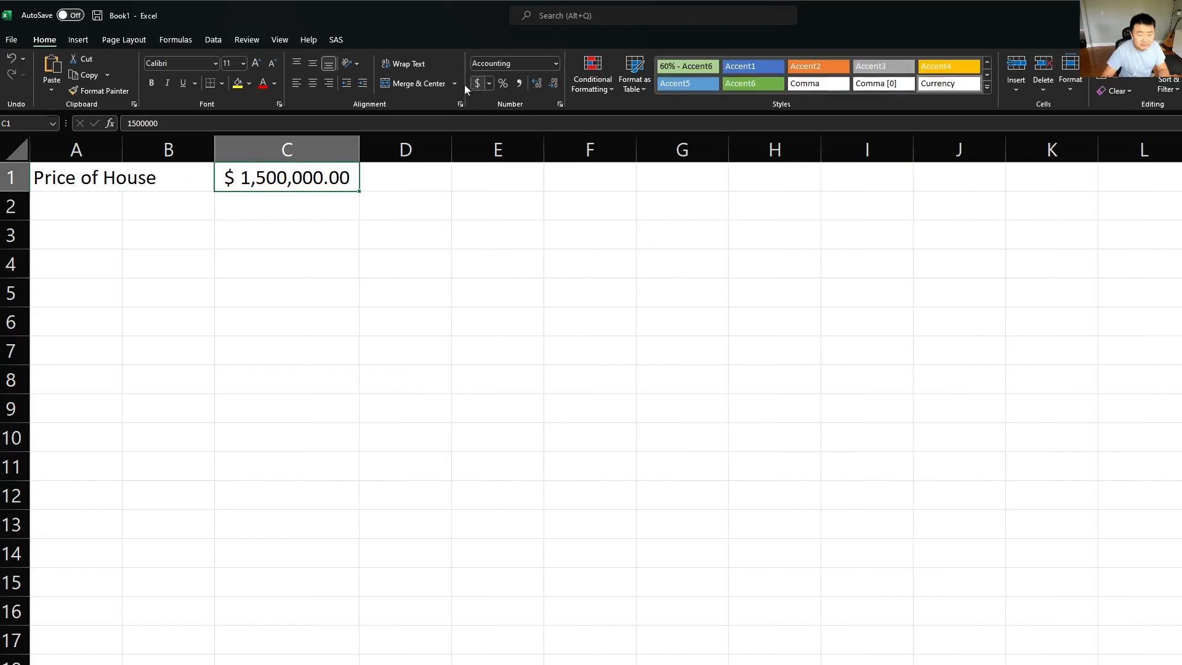
Step: Label cell A2 "Down Payment" and enter 300000 in C2
left_click(96, 217)
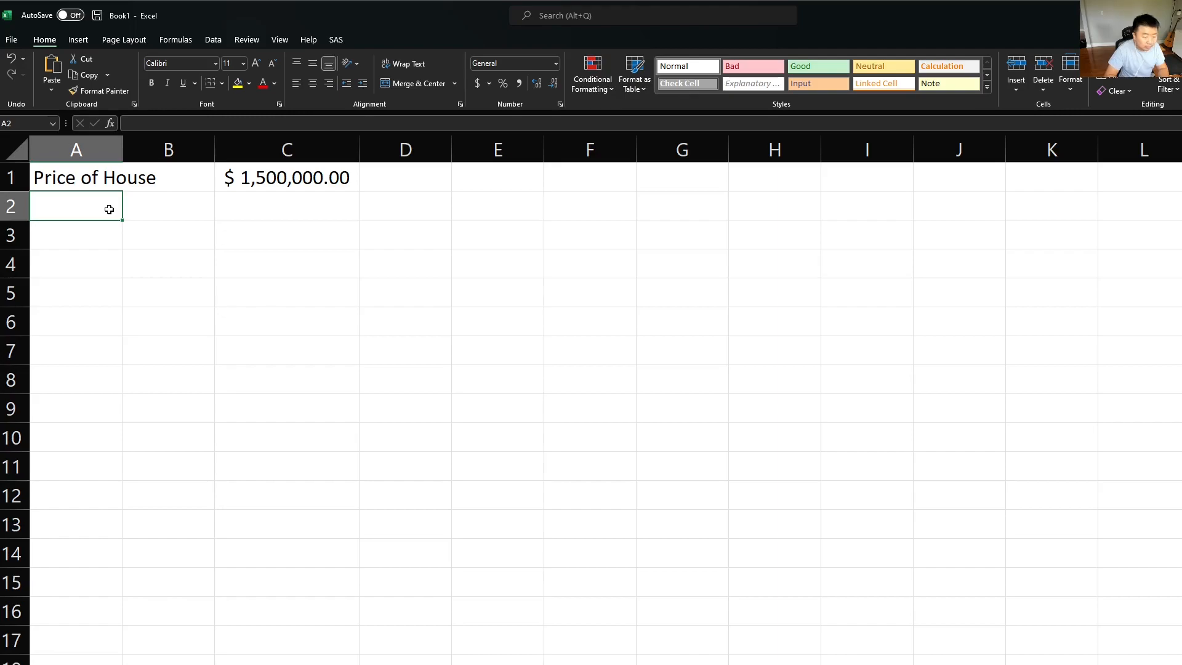
type("Down Payment")
key("Tab")
key("Tab")
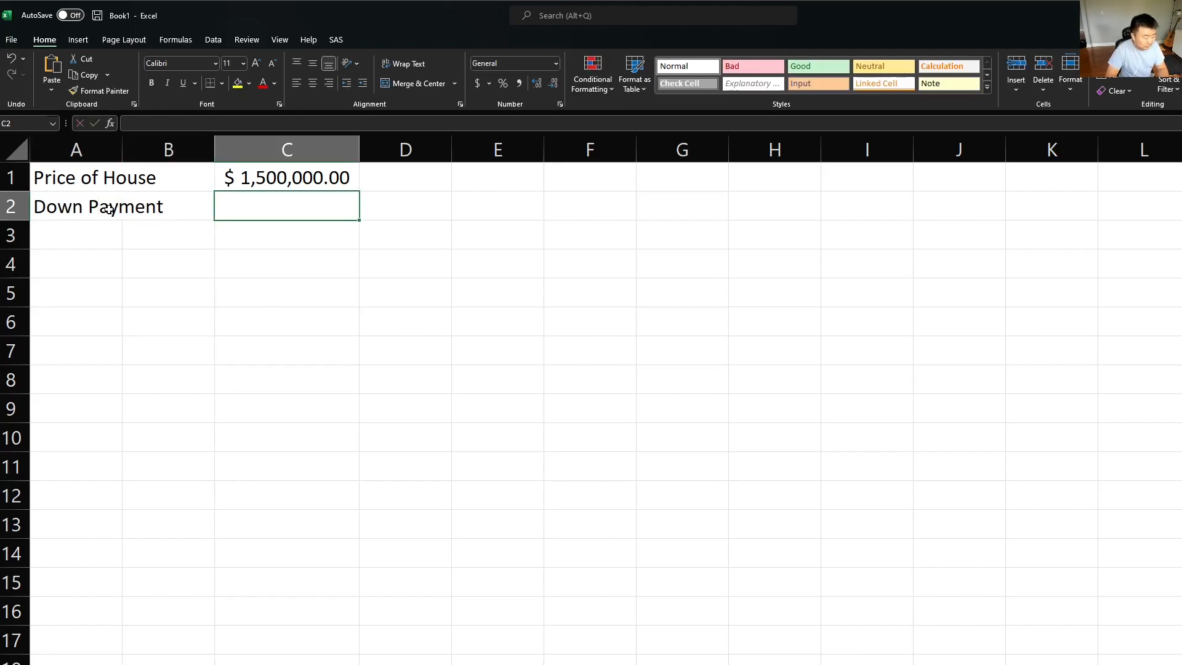
type("300000")
key("Return")
Step: Copy only the formatting of the house price in C1 to the down payment in C2
key("Up")
key("Up")
key("Right")
key("Right")
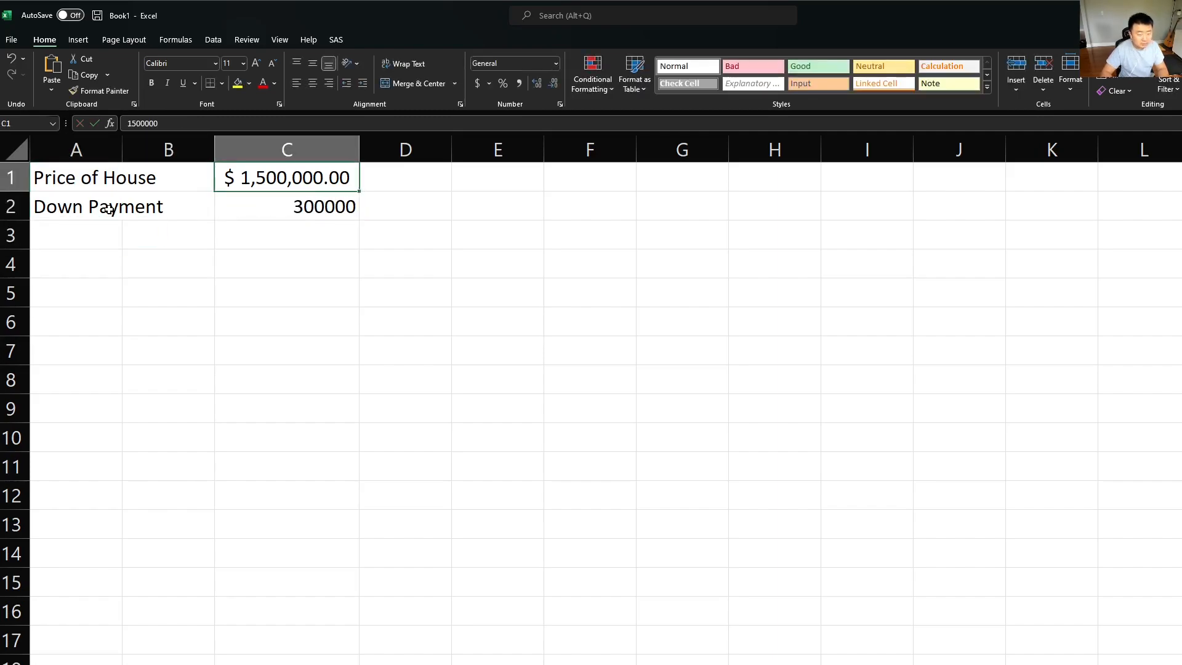
key("ctrl+c")
key("Down")
key("ctrl+v")
key("ctrl")
key("r")
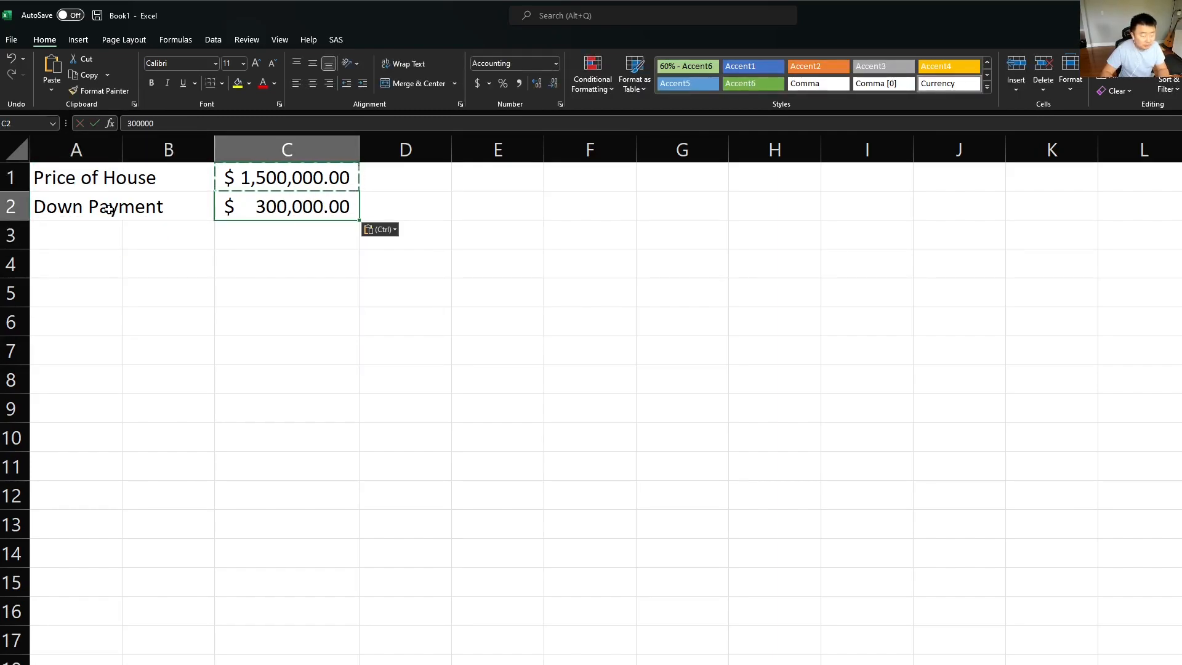
key("Escape")
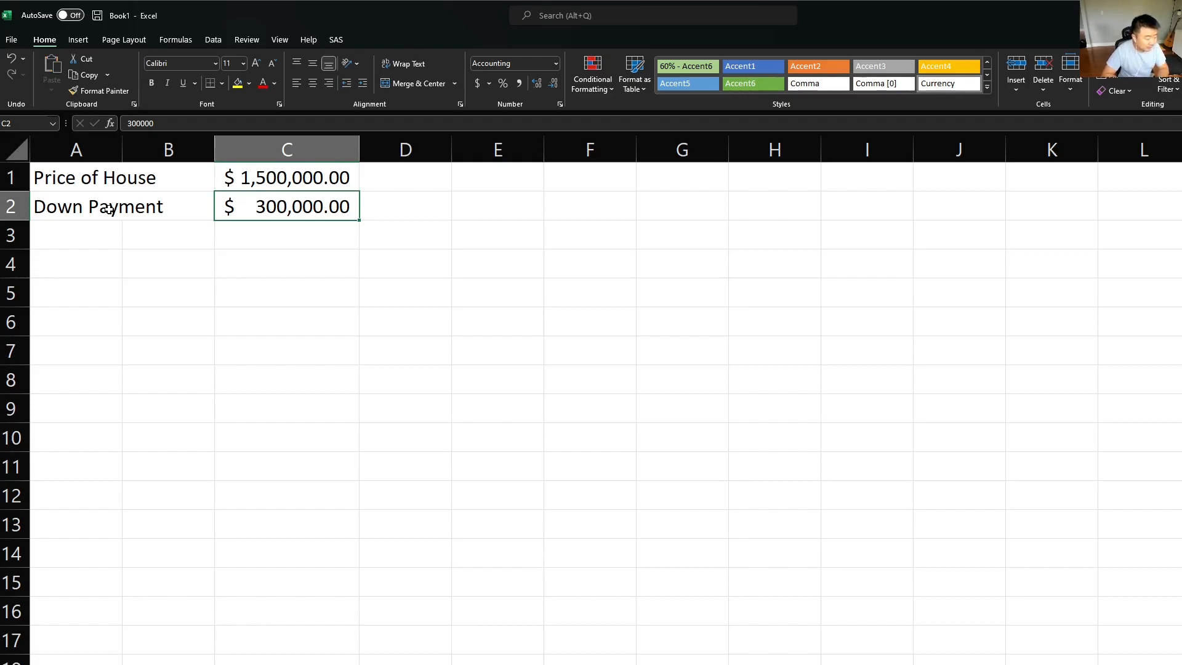
Step: Label cell A3 "Loan Amount" below the down payment
key("Down")
key("Left")
key("Left")
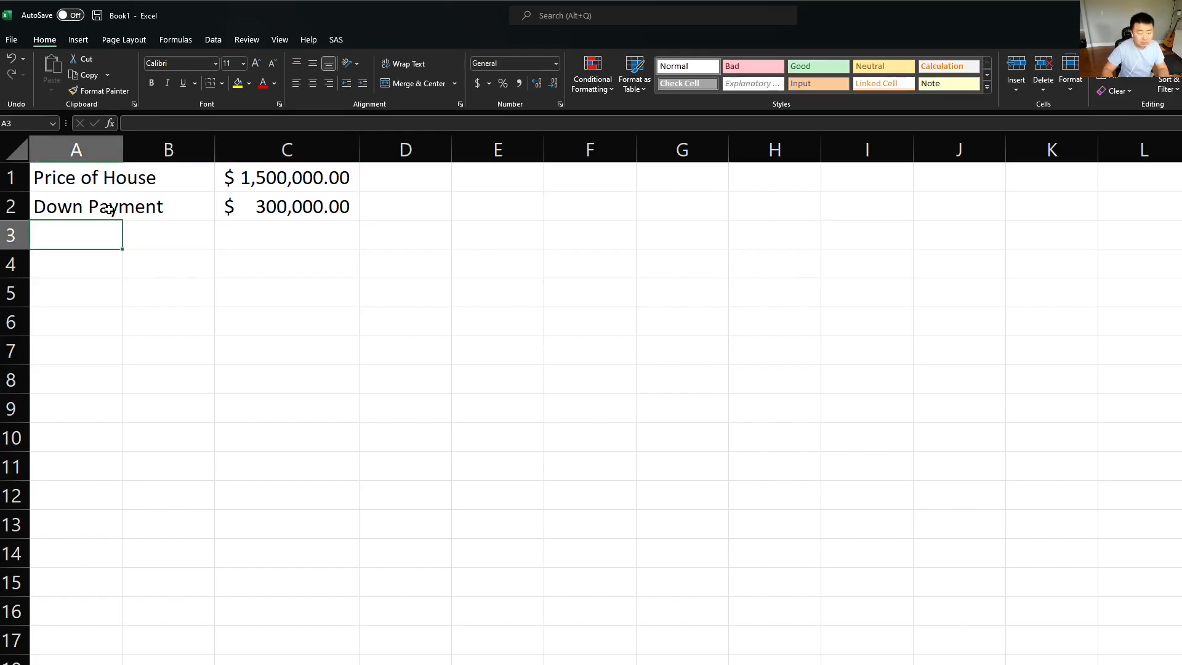
type("Loan M")
key("BackSpace")
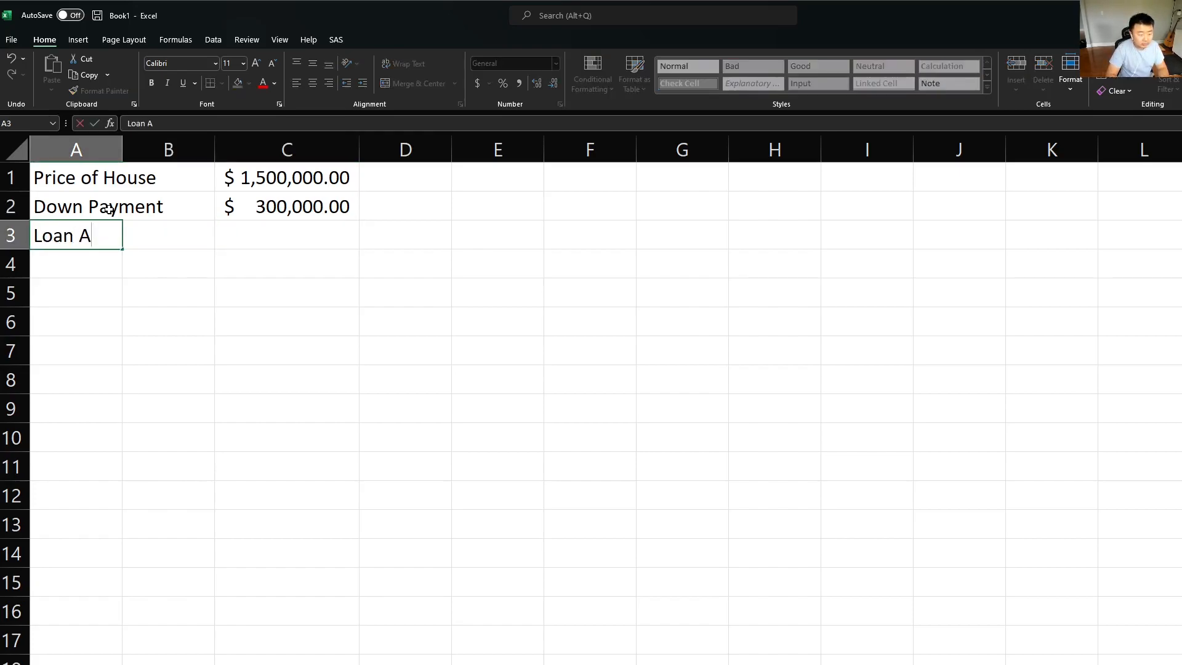
type("Amount")
Step: Calculate the loan amount in C3 as house price minus down payment with =C1-C2
key("Right")
key("Right")
type("=")
key("Up")
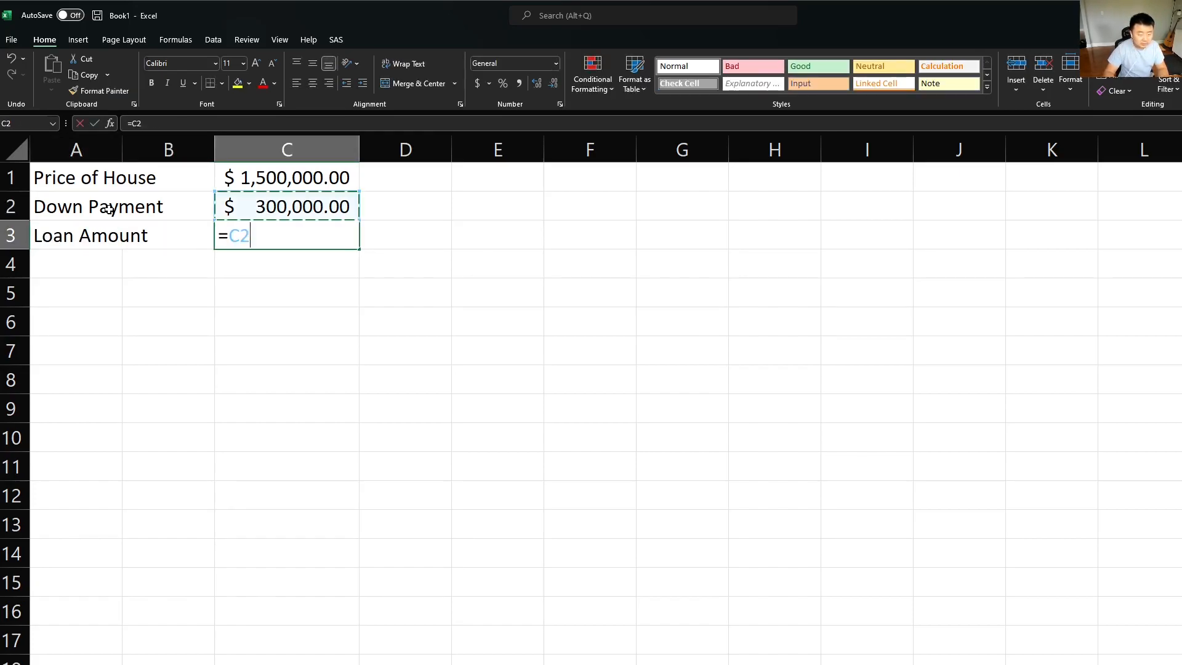
key("Up")
type("-")
key("Up")
key("Return")
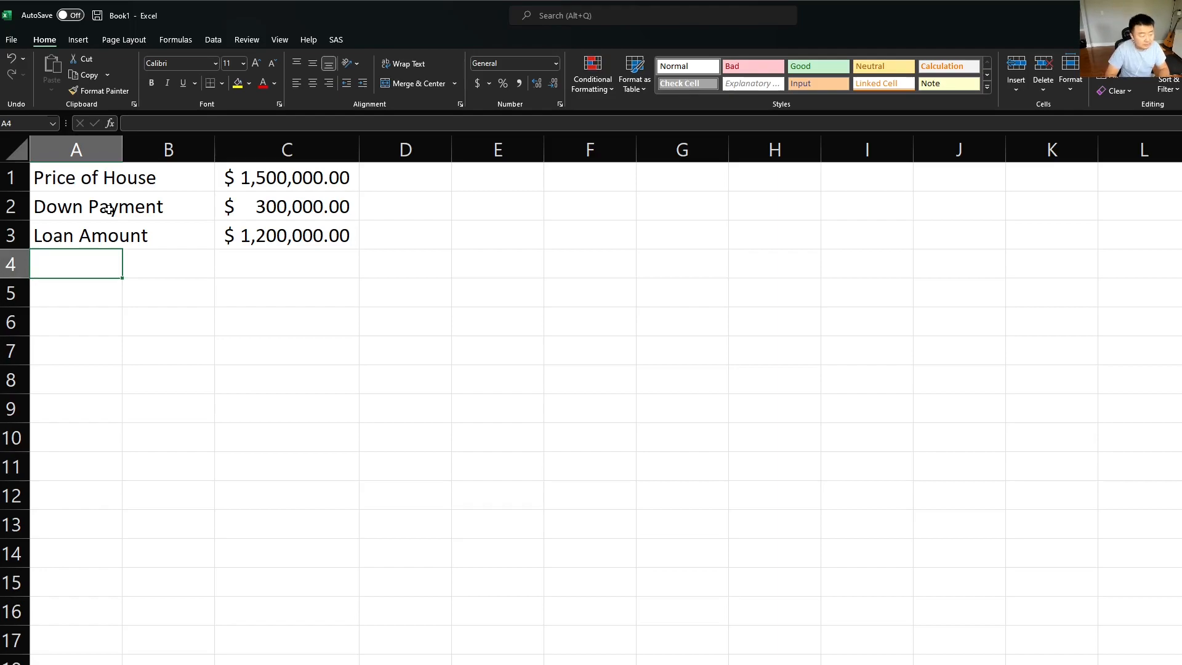
Step: Fill row 4 with the label "Loan Period" in A4, 30 in C4 and the unit "Years" in D4
type("Loan ")
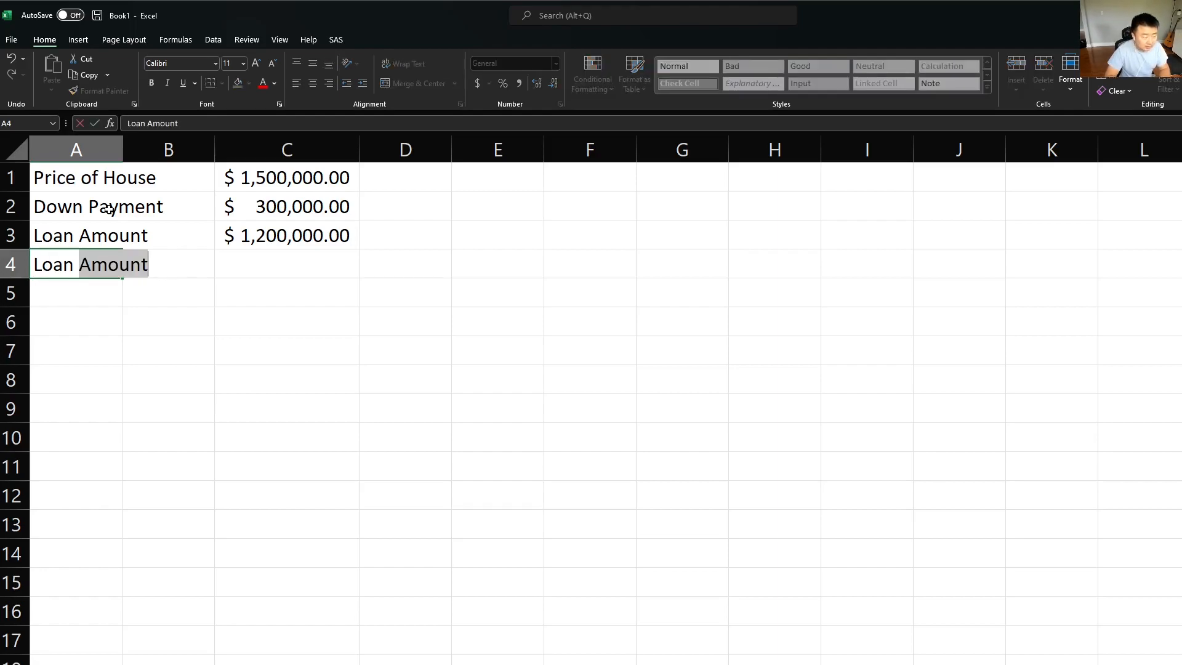
type("Period")
key("Tab")
key("Tab")
type("30")
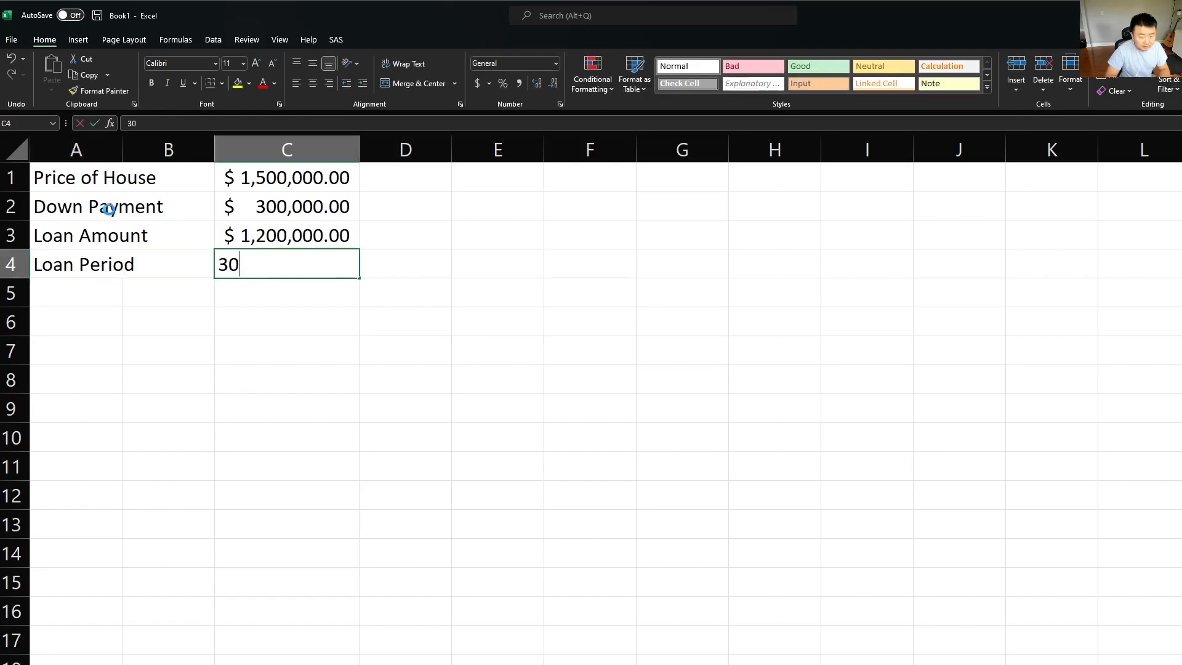
key("Tab")
type("Years")
key("Return")
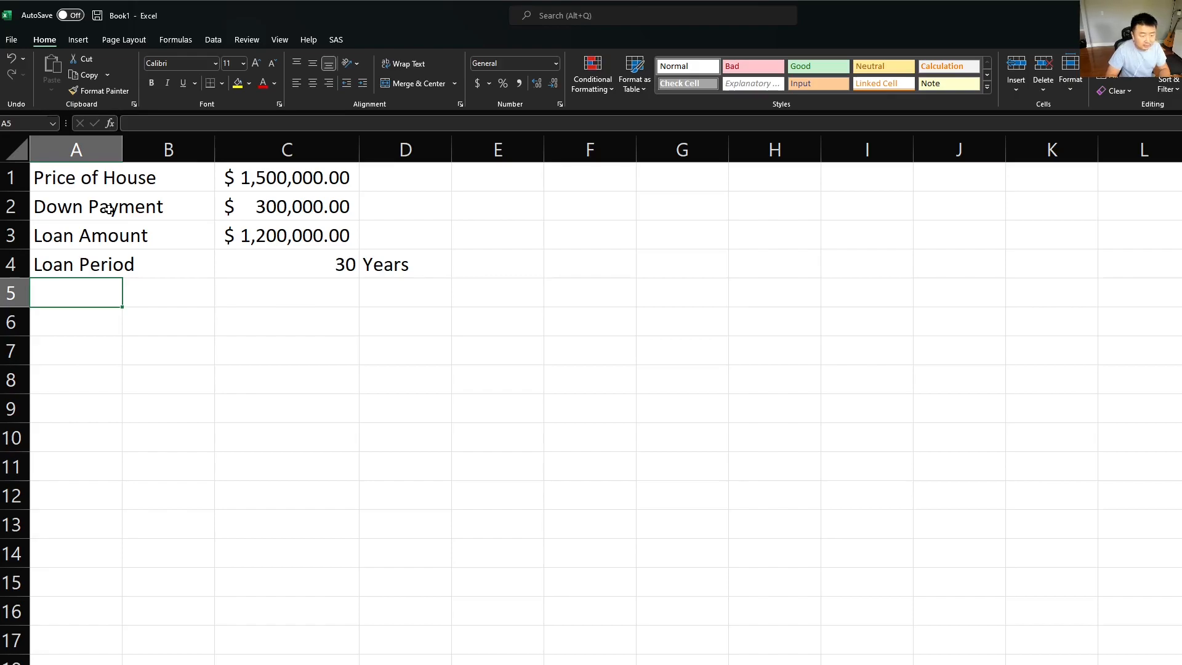
Step: Label cell A5 "Quoted Rate" and enter 9% in C5
type("Quote")
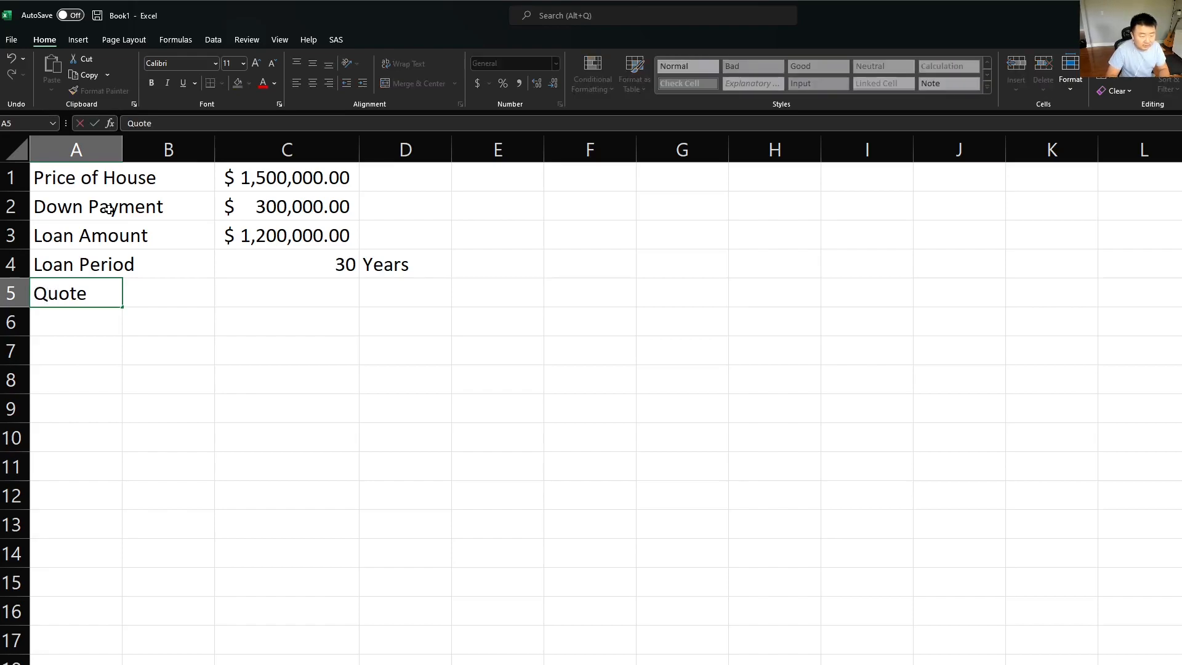
type("d Rate")
key("Tab")
key("Tab")
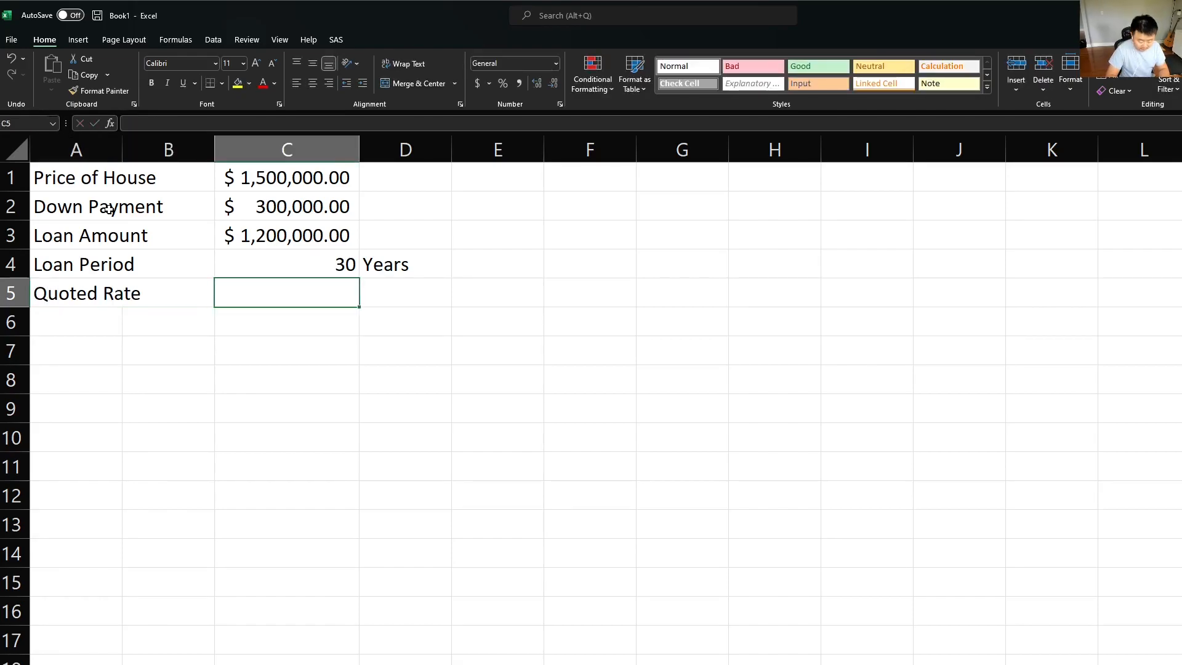
type("9%")
key("Return")
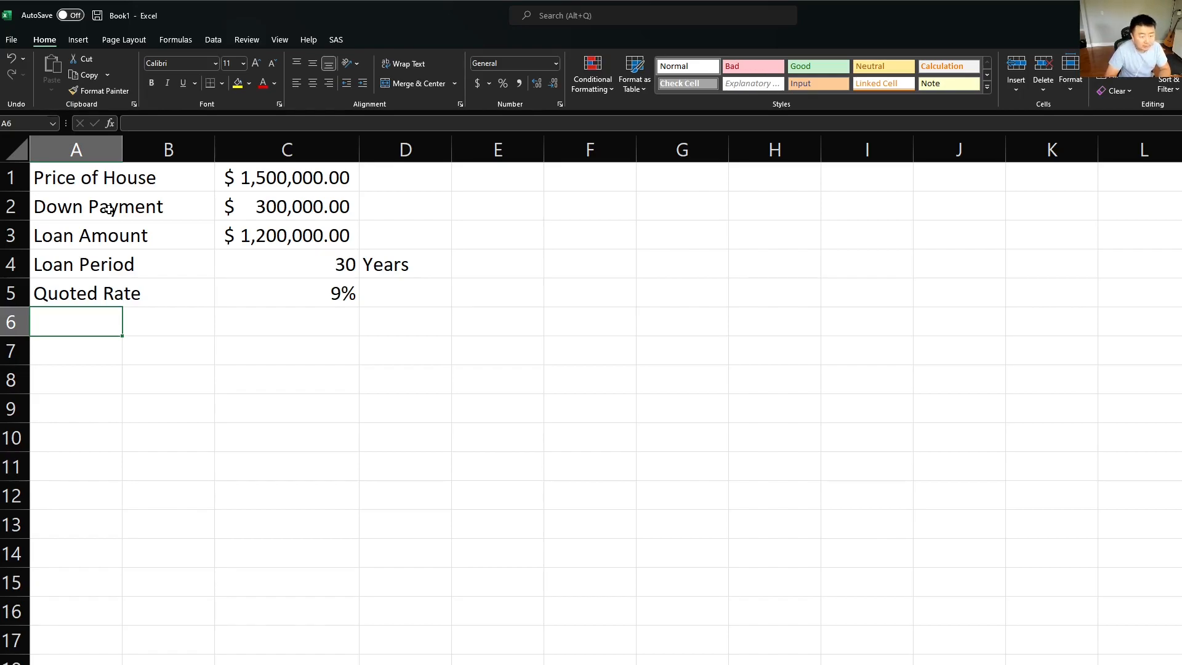
key("Down")
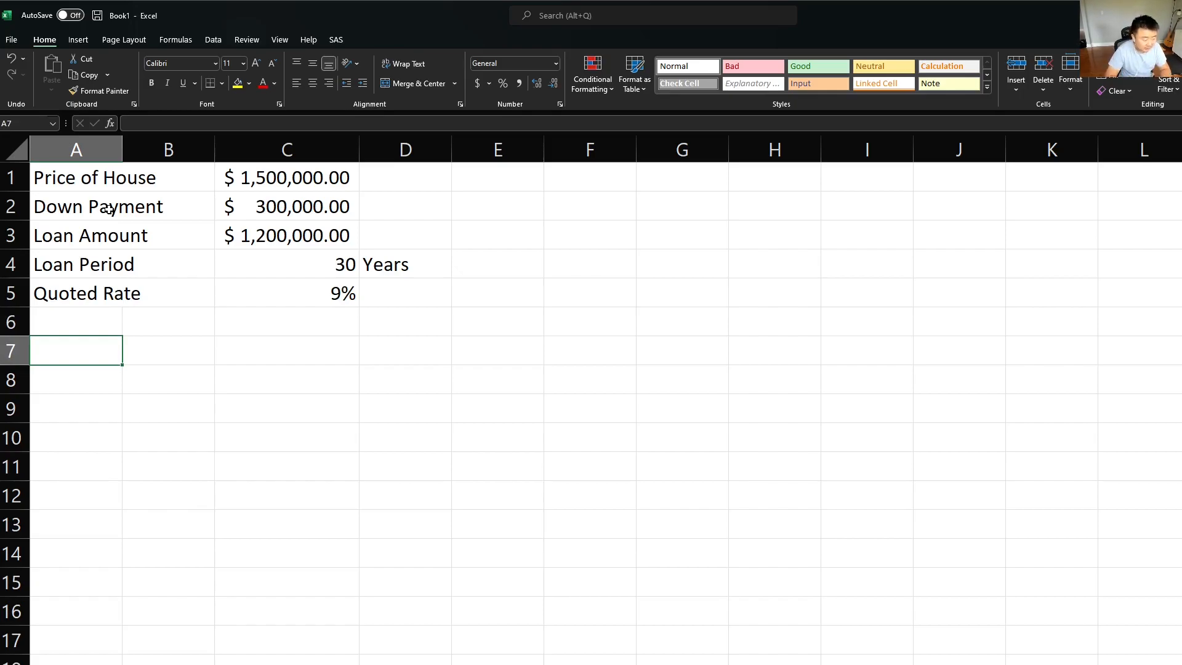
type("Monthly Rate")
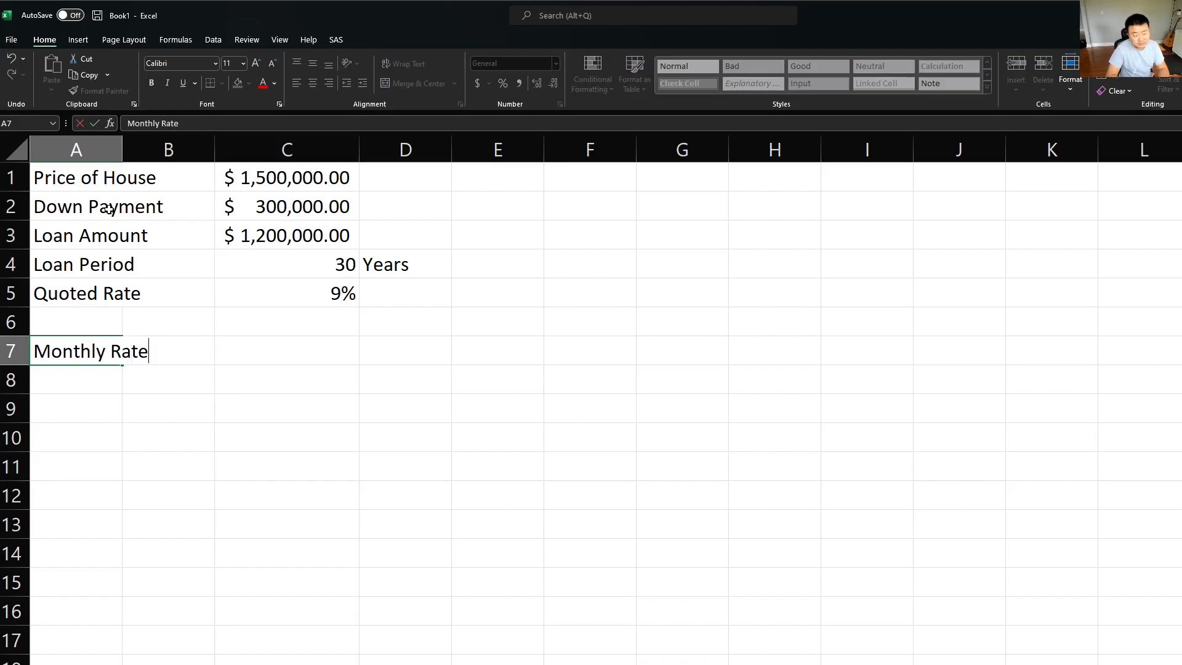
type(" (Periodic")
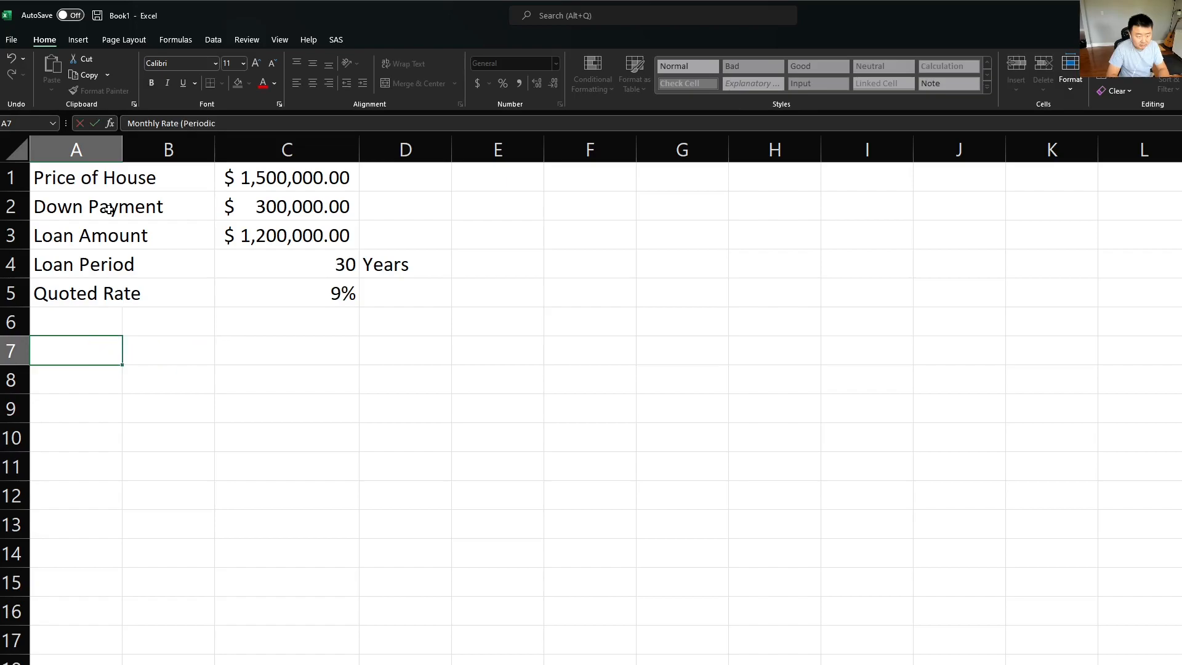
key("Escape")
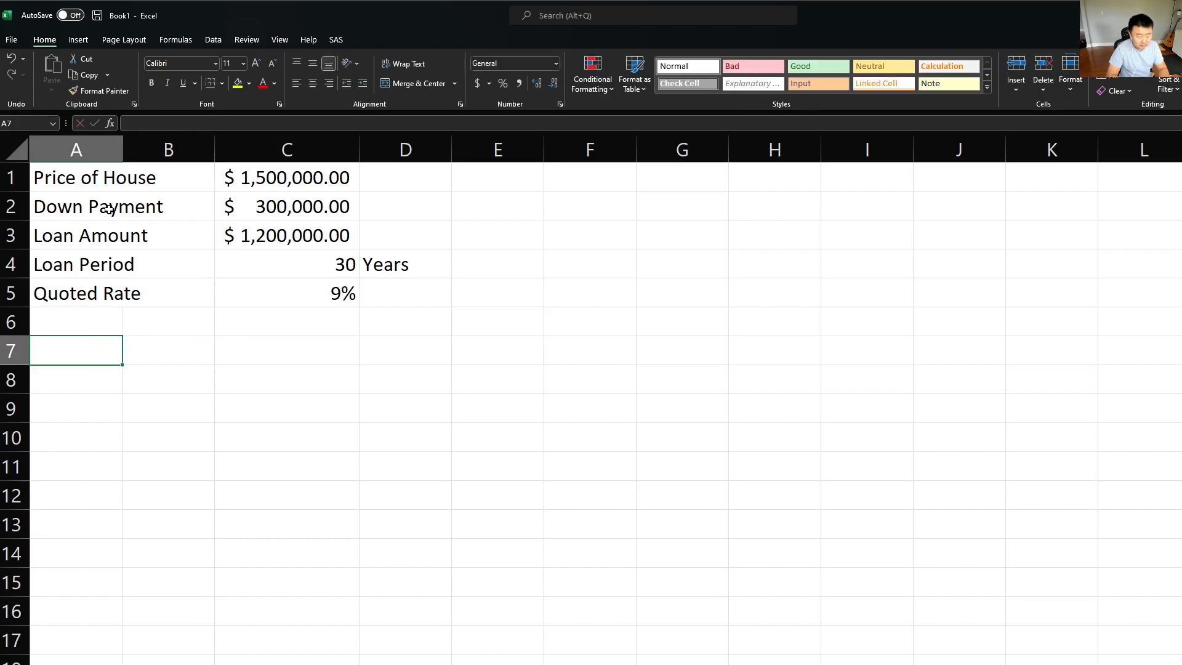
Step: Label cell A7 "Monthly R (Periodic)", leaving row 6 empty
type("Monthly R")
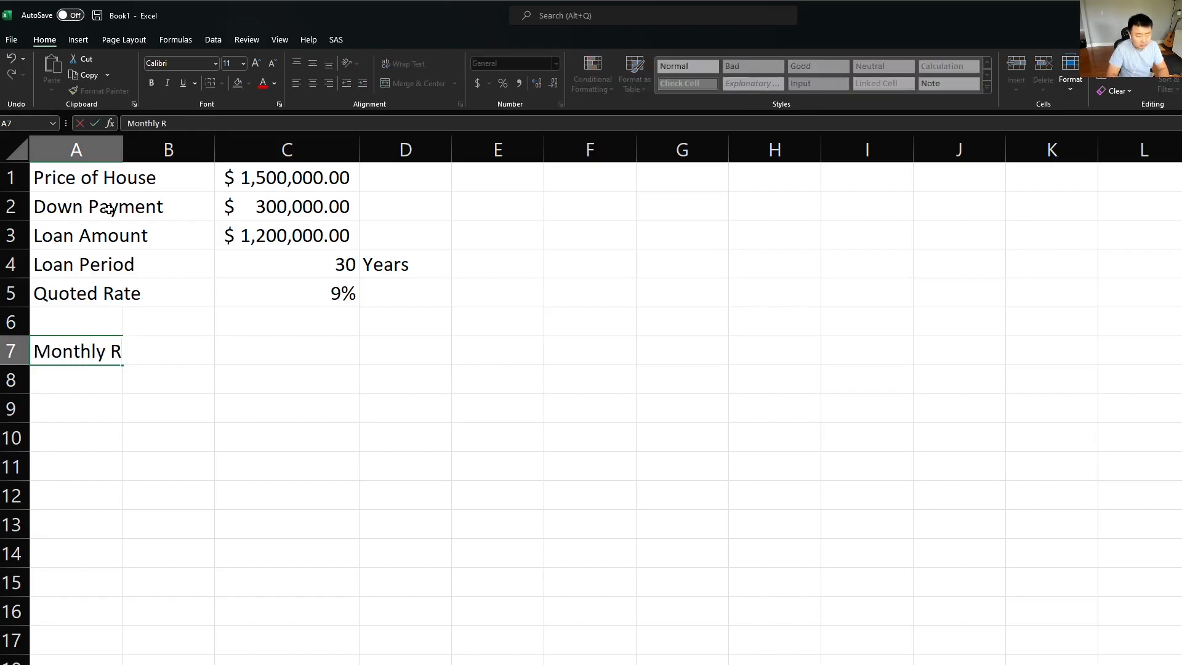
type(" *")
key("BackSpace")
type("(Periodic)")
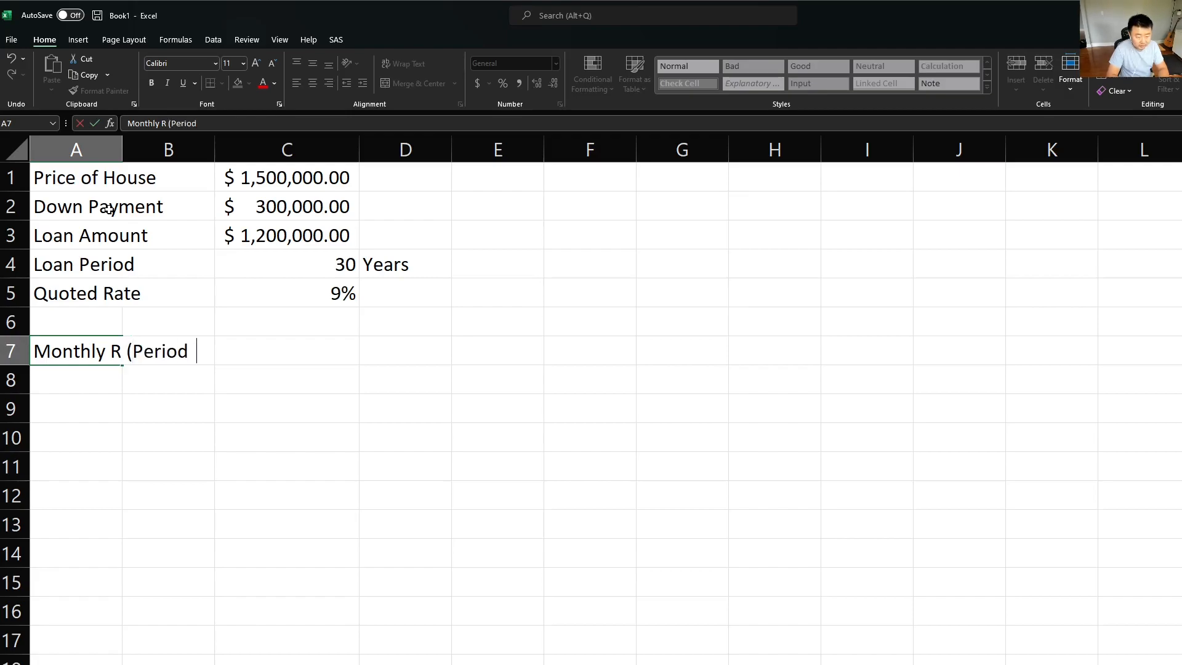
key("Tab")
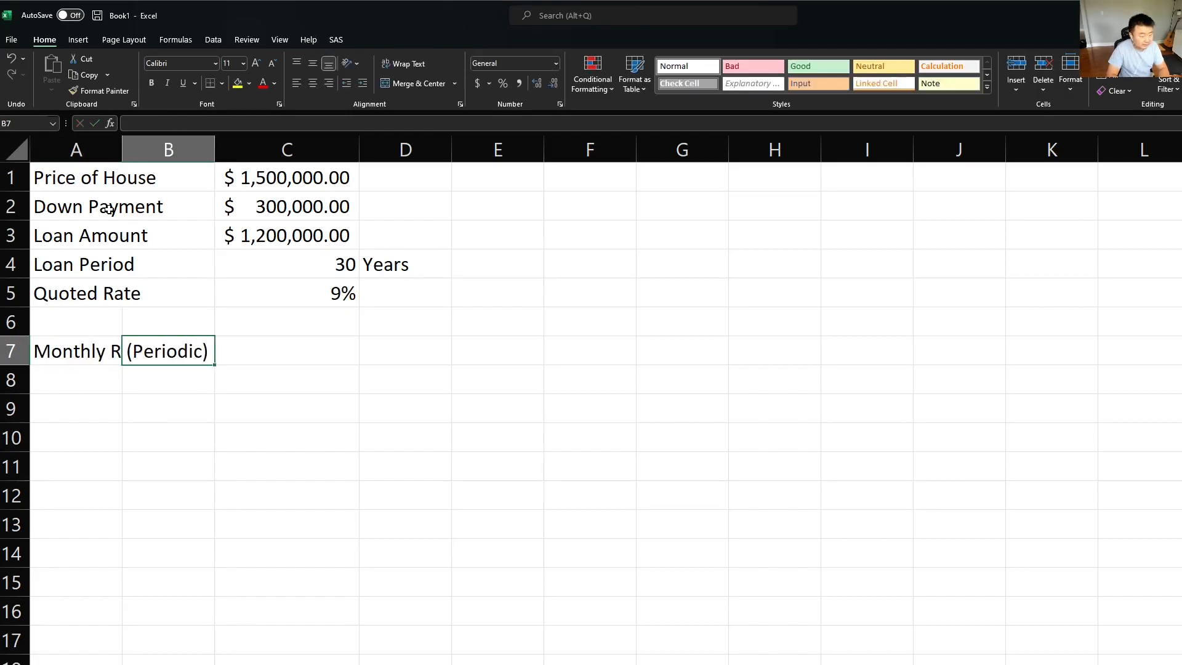
key("Tab")
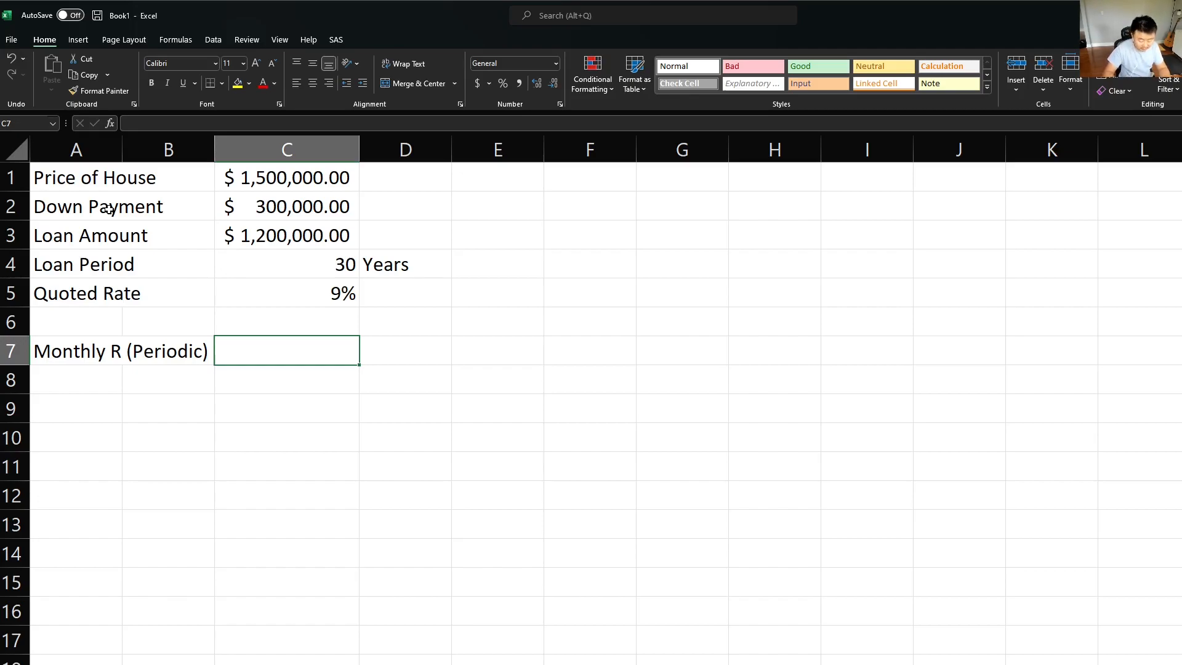
Step: Calculate the monthly rate in C7 by dividing the quoted rate by twelve with =C5/12
type("=")
key("Up")
key("Up")
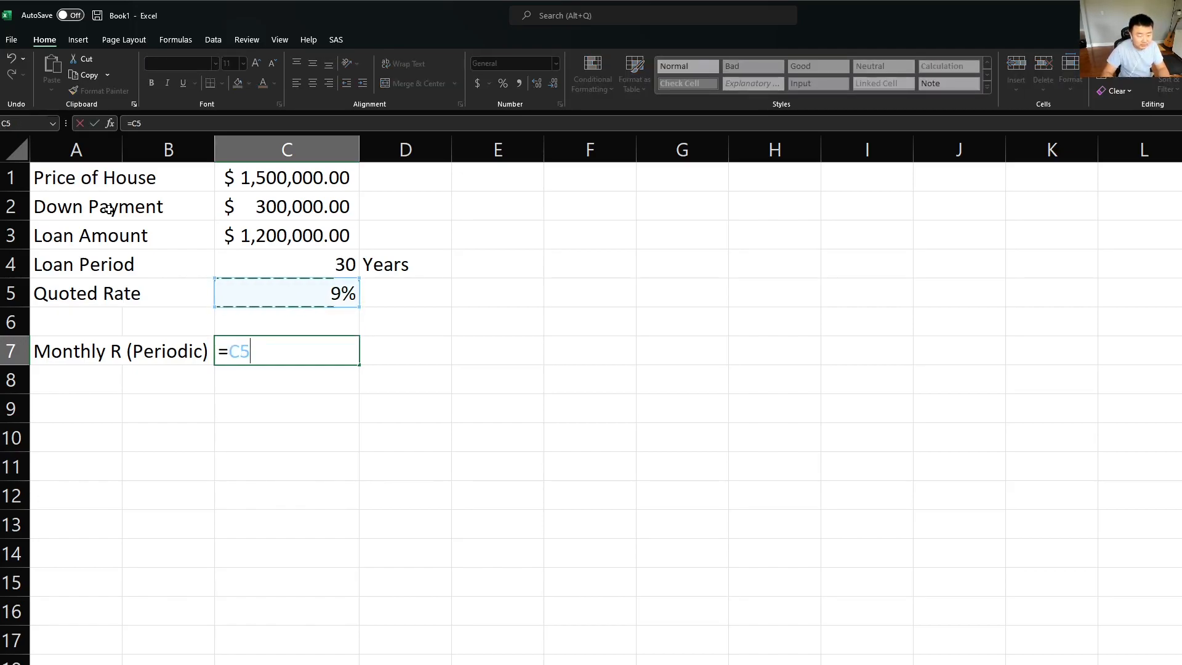
type("/12")
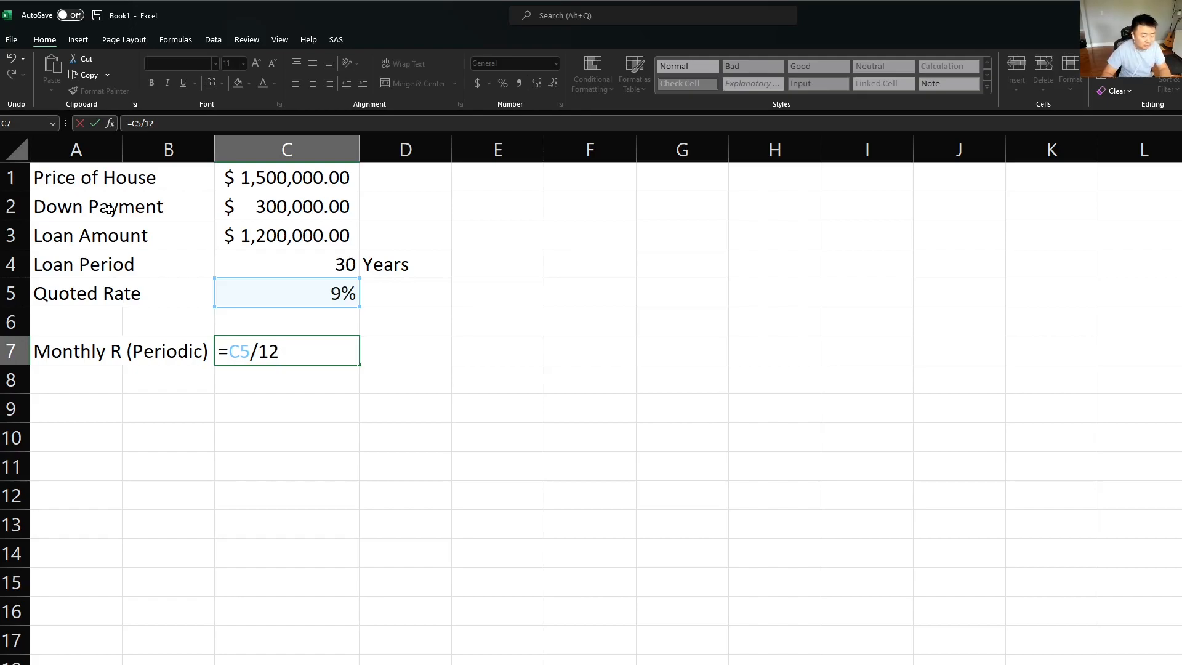
key("Return")
Step: Copy only the percentage formatting of the quoted rate in C5 to the monthly rate in C7
key("Up")
key("Right")
key("Right")
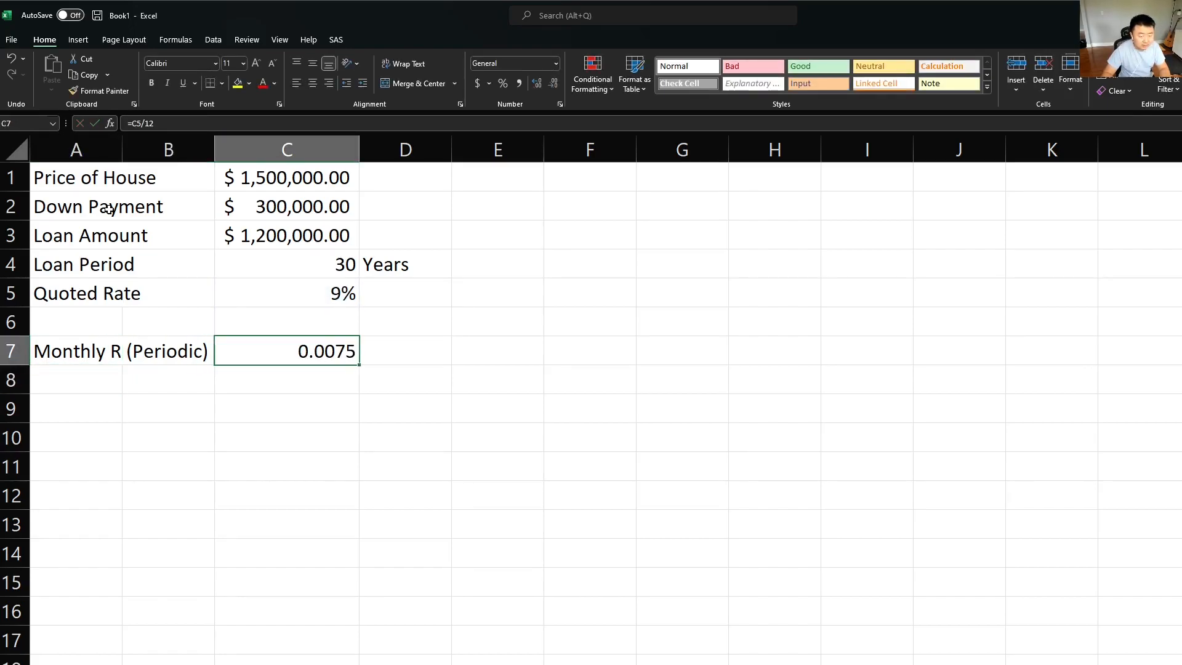
key("Up")
key("Up")
key("ctrl+c")
key("Down")
key("Down")
key("ctrl+v")
key("ctrl")
key("r")
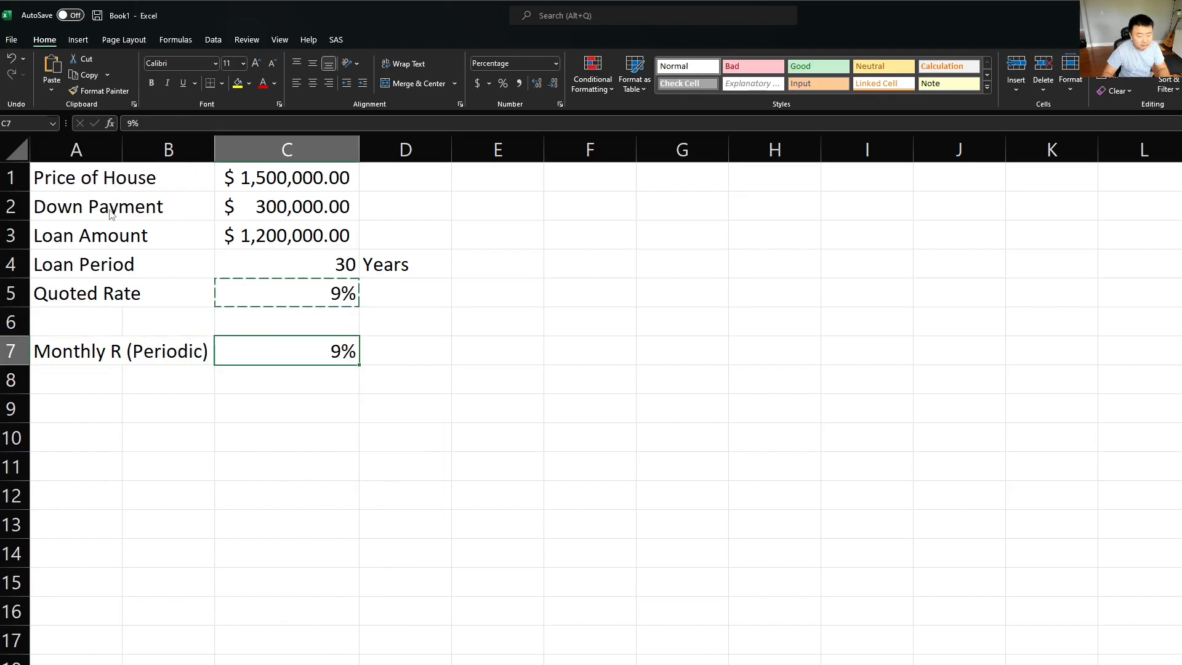
Step: Show the monthly rate in C7 with two decimal places
key("alt")
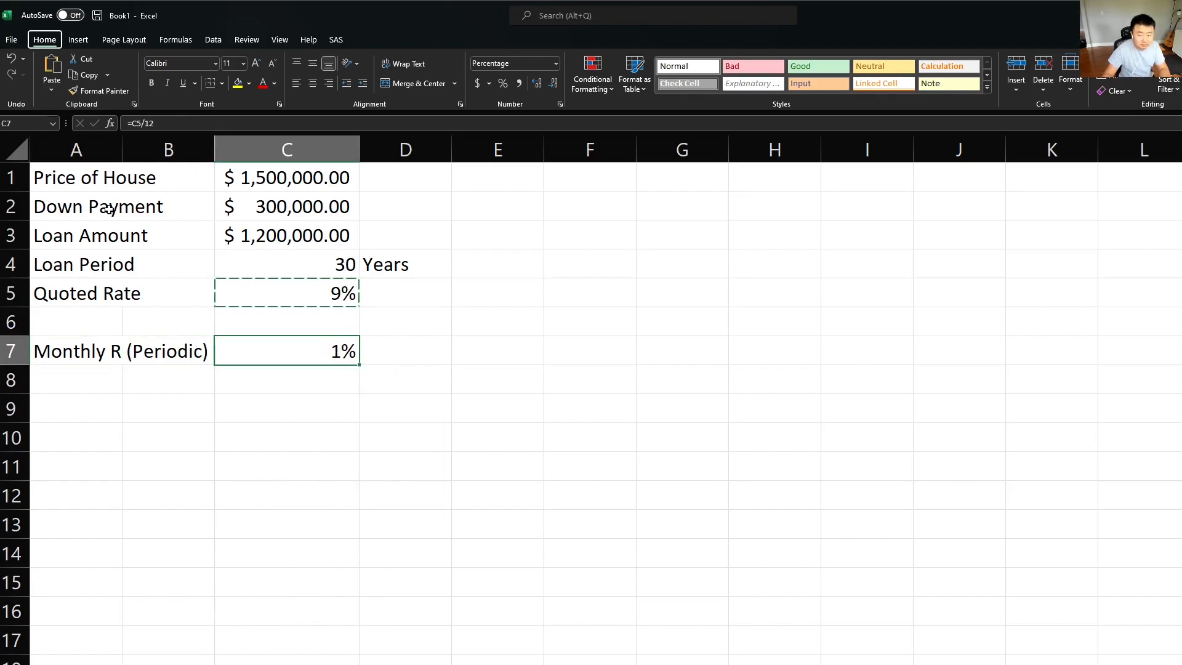
key("h")
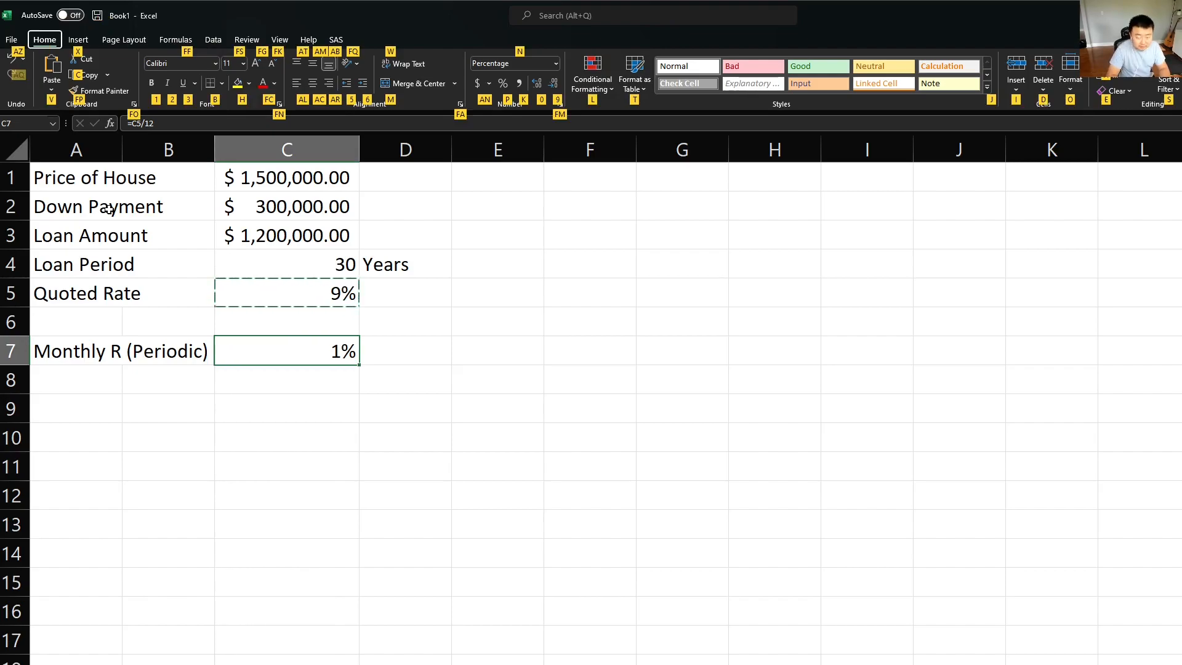
key("0")
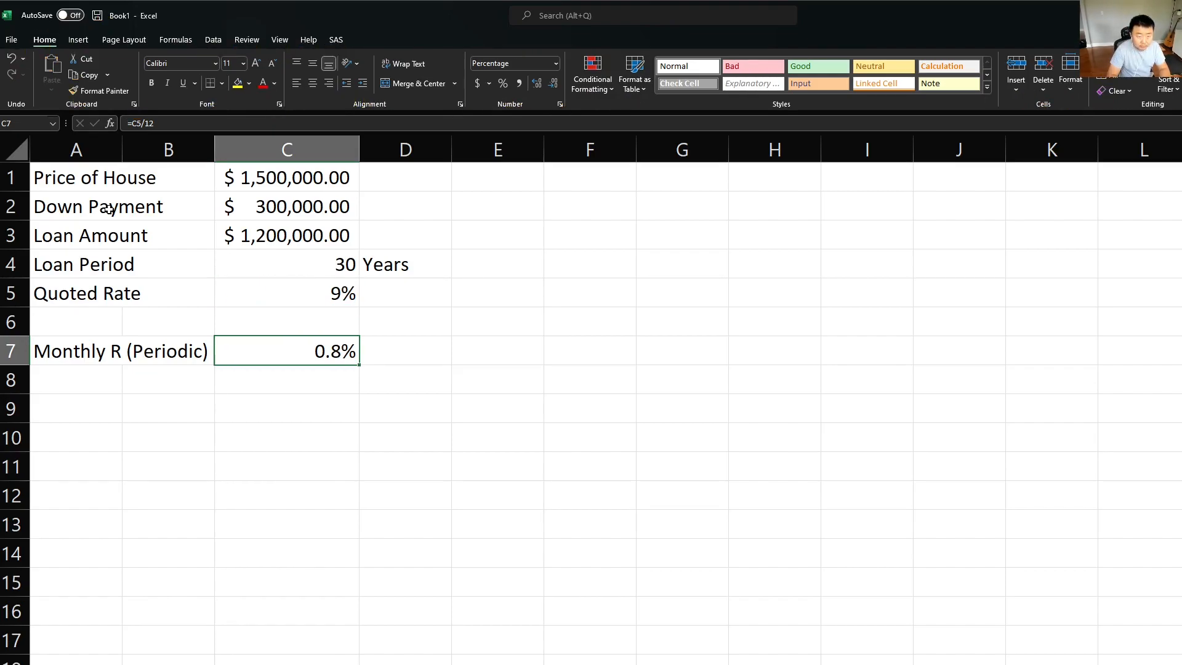
key("alt")
key("h")
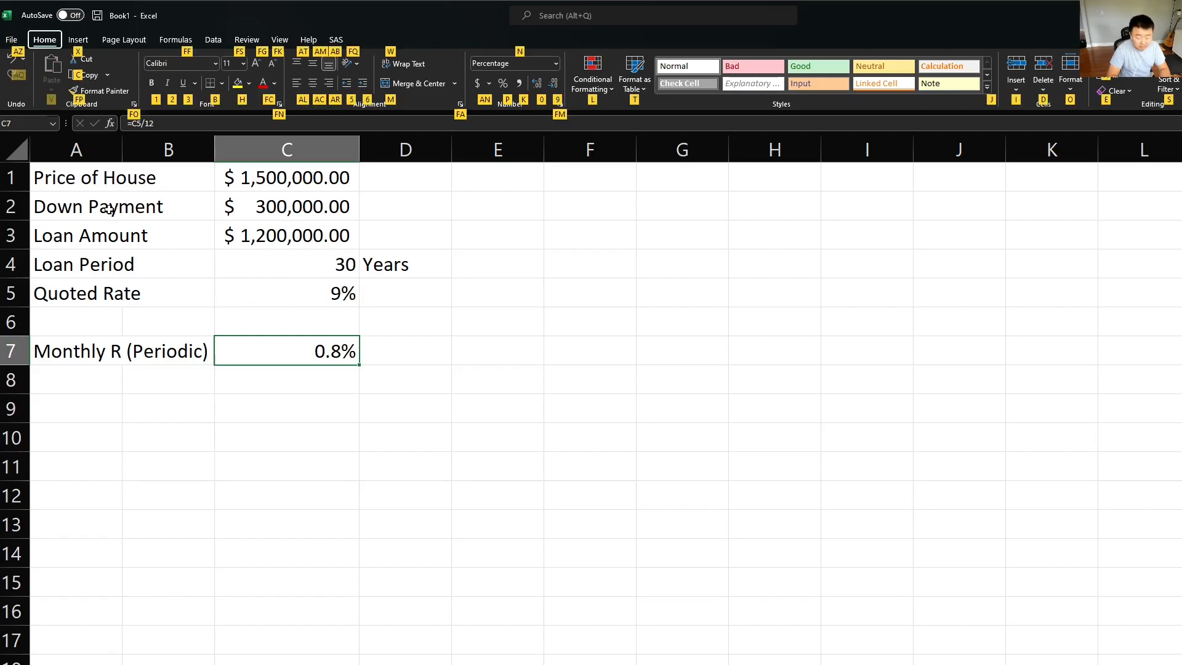
key("0")
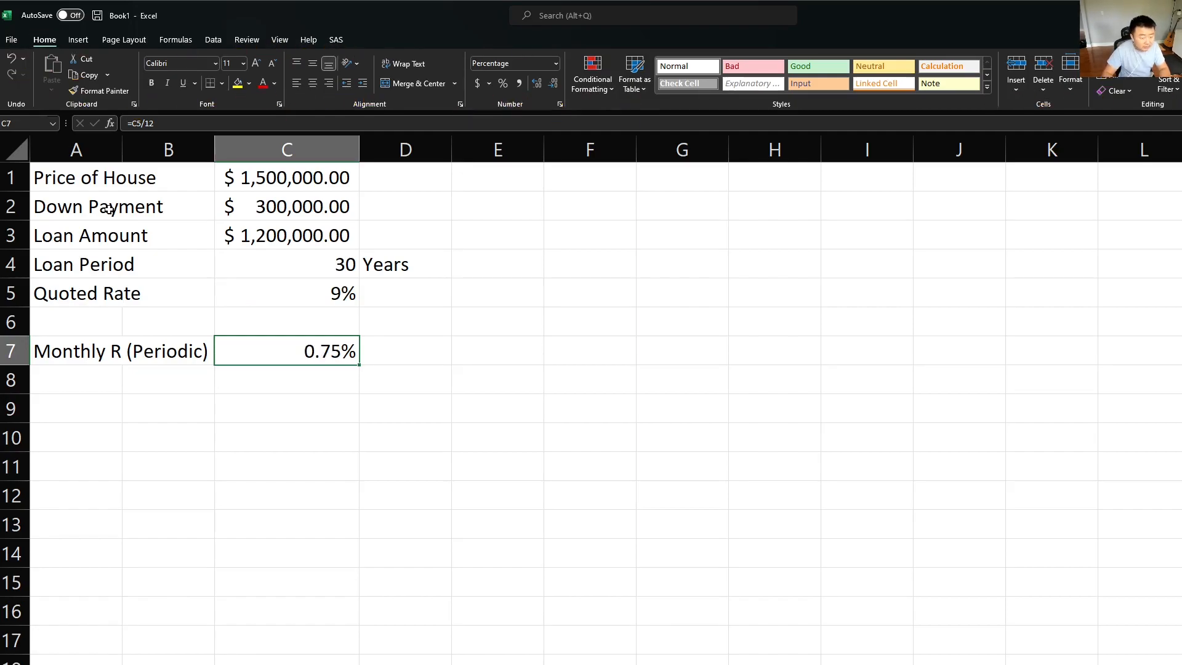
Step: Label cell A8 "Payment", directly below the monthly rate label
key("Down")
key("Left")
key("Left")
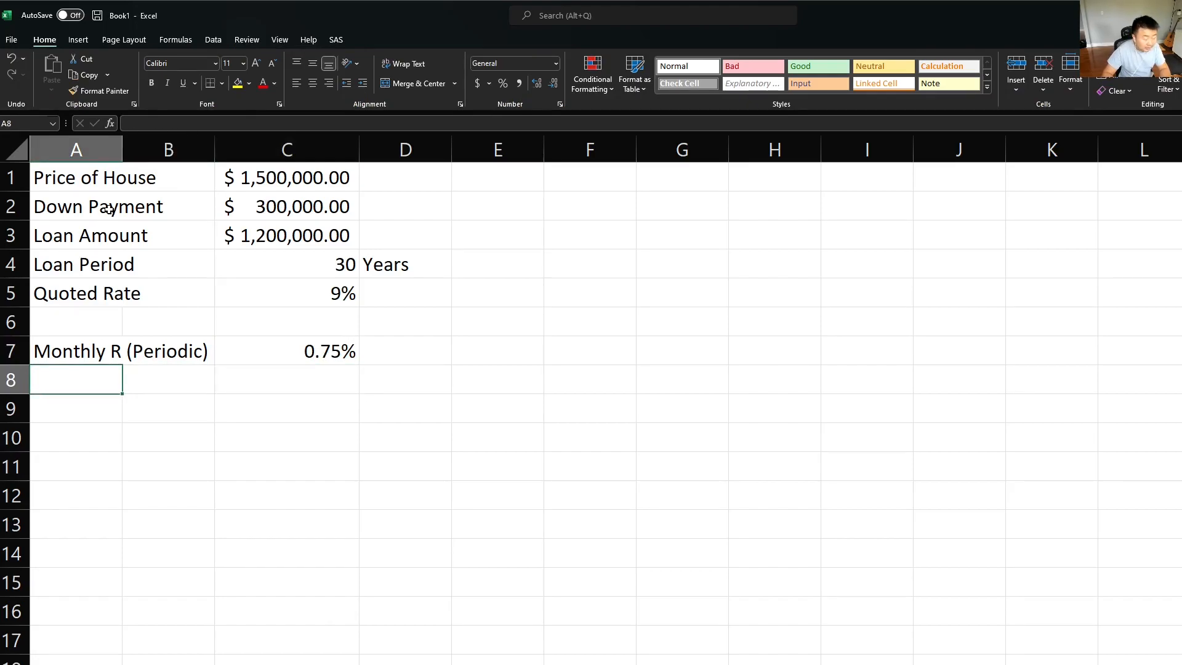
type("P")
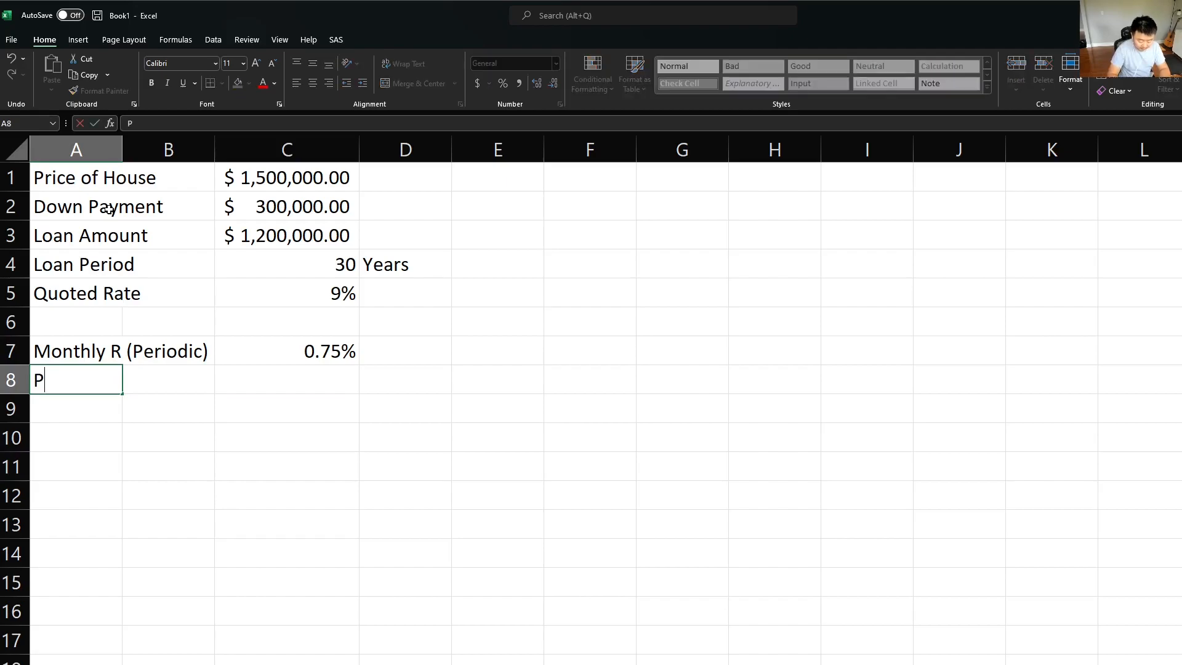
type("aymnet")
key("Tab")
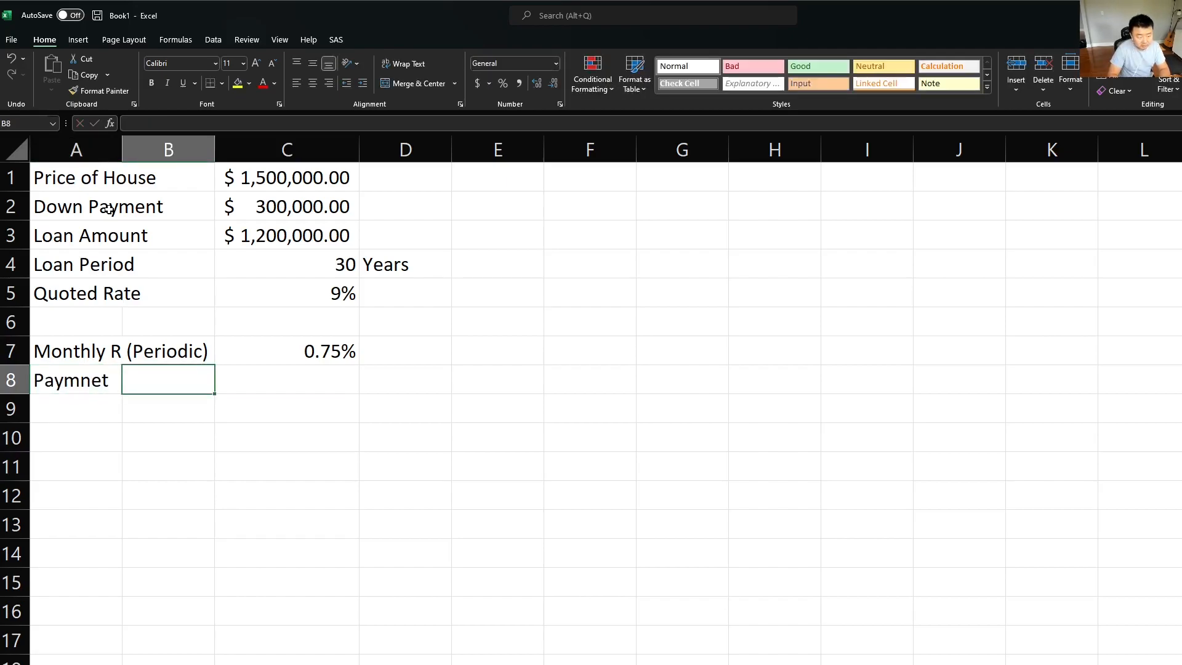
key("Left")
type("Paym")
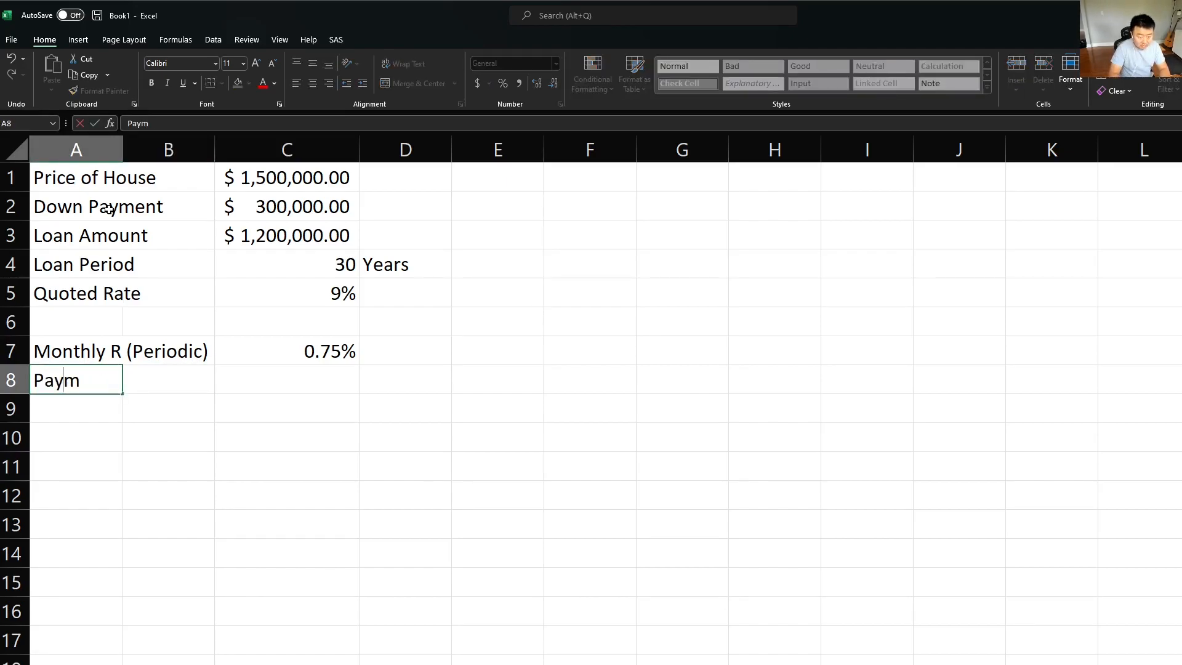
type("ent")
key("Tab")
key("Tab")
key("Tab")
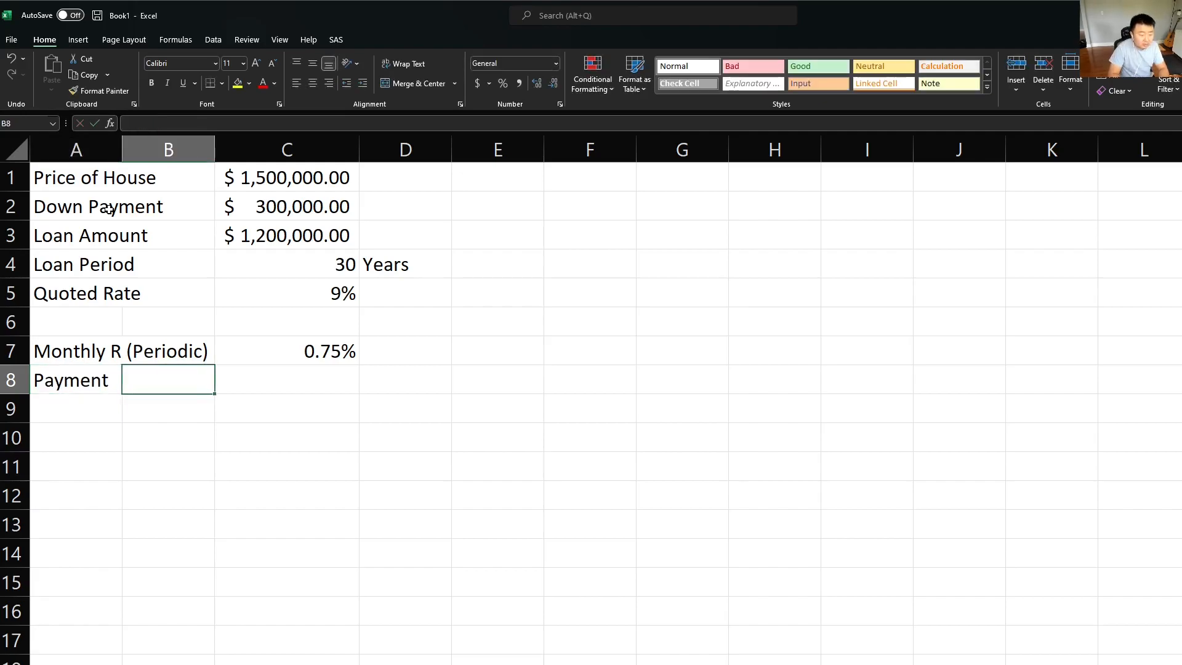
key("Left")
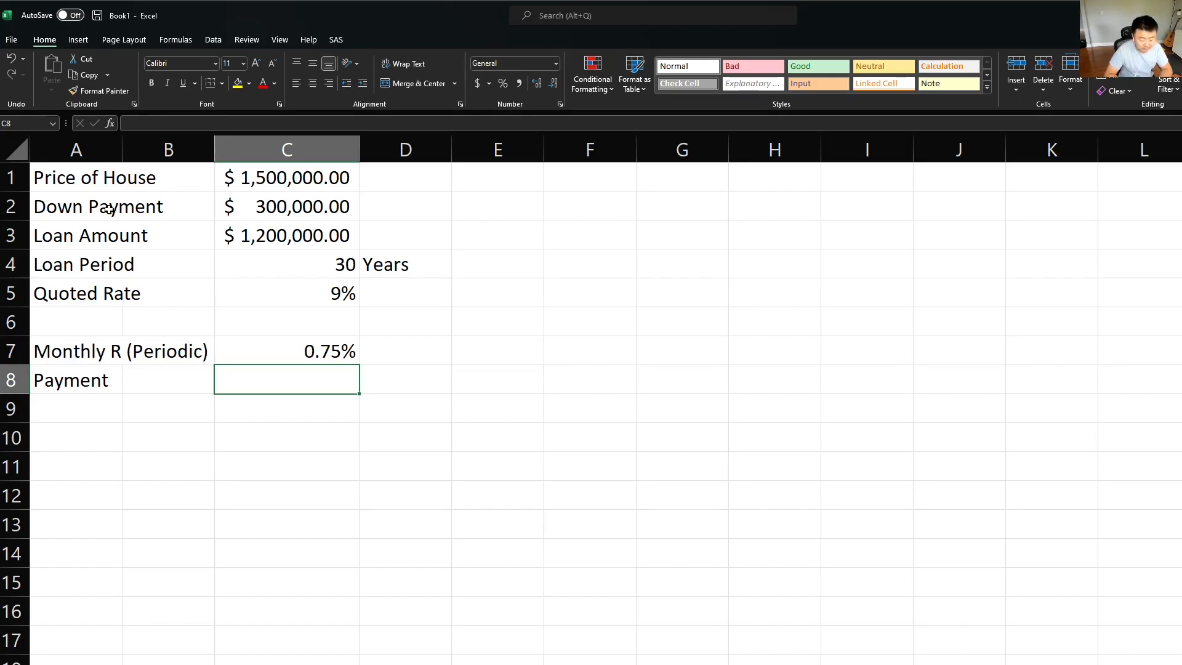
Step: Start a PMT formula in C8 using the monthly rate as the absolute reference $C$7 for its rate argument
type("=")
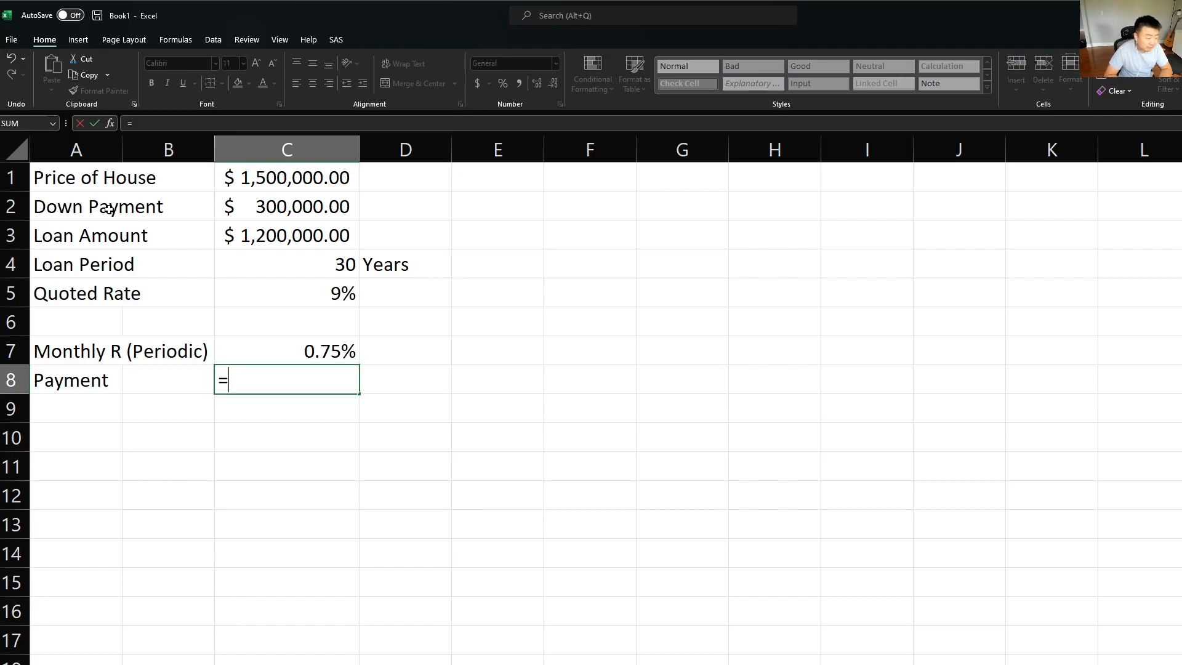
type("PMT")
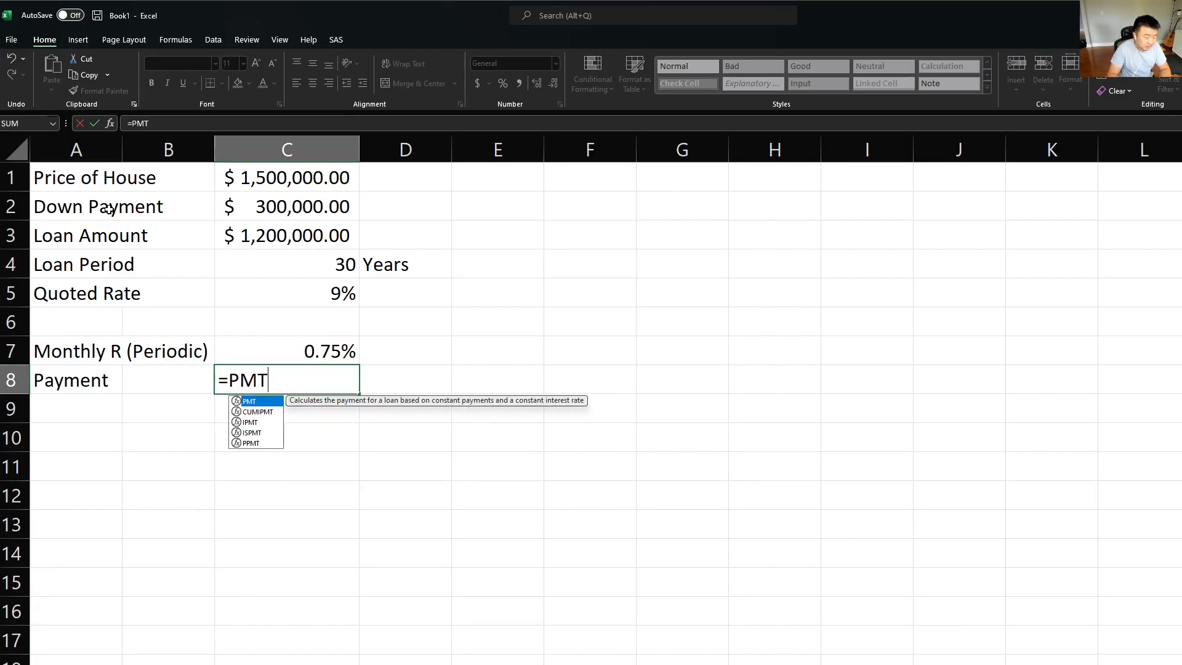
type("(")
key("Up")
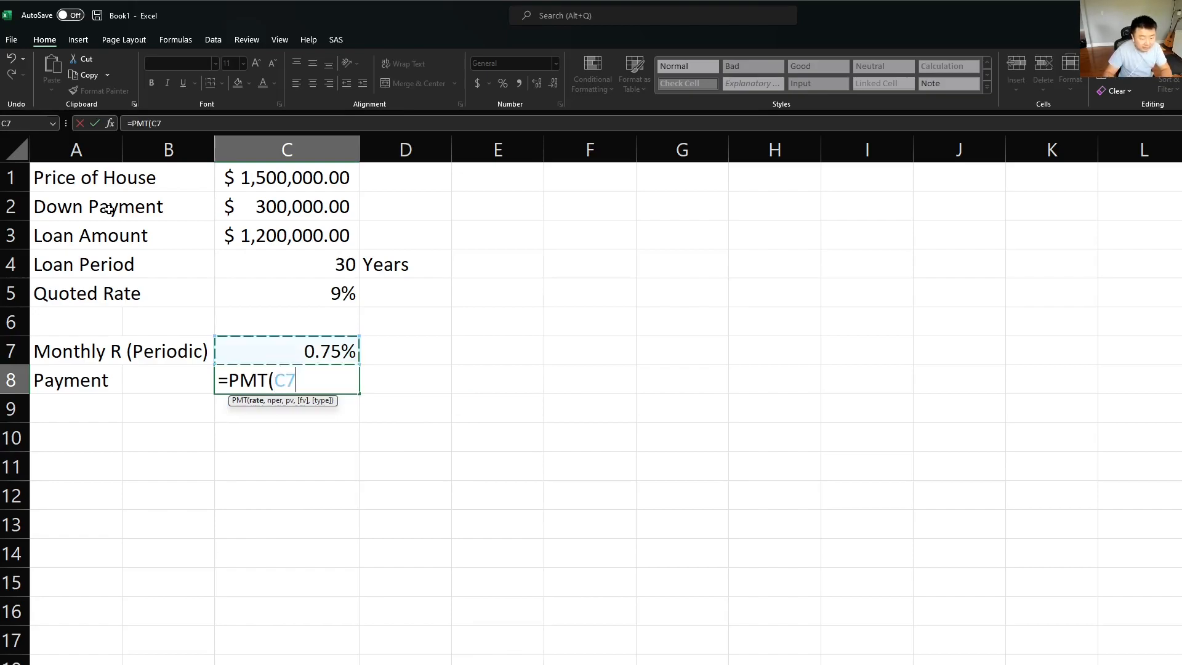
key("F4")
type(",")
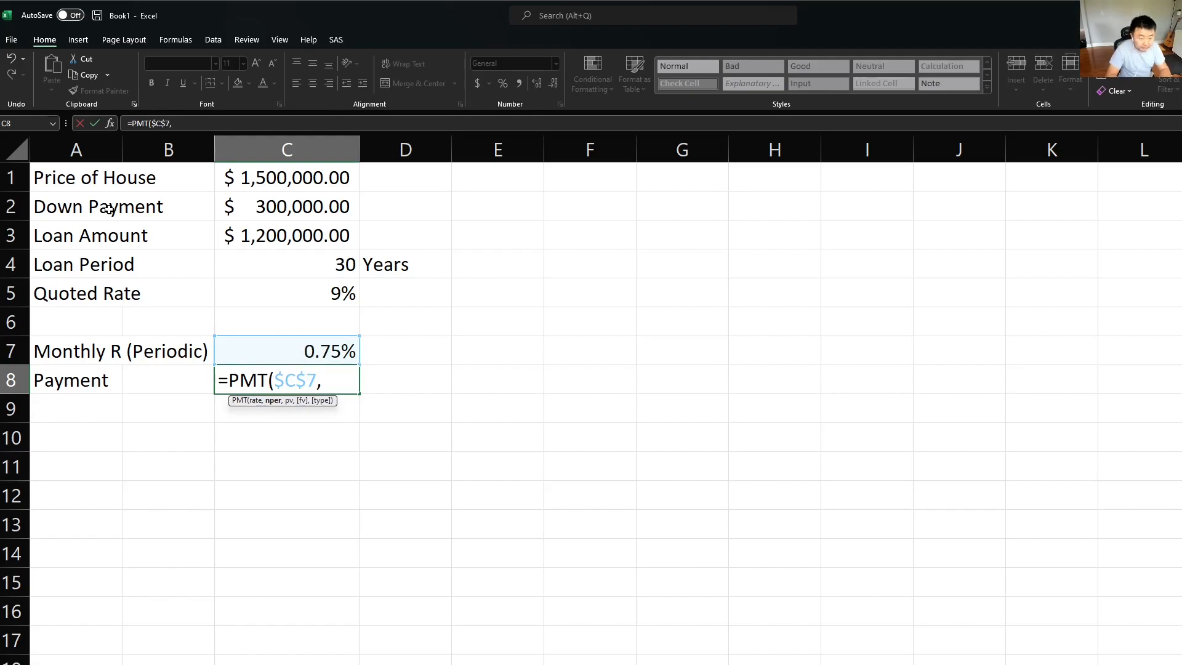
Step: Set the payment formula's number of periods to the loan period in months, $C$4*12
key("Up")
key("Up")
key("Up")
key("Up")
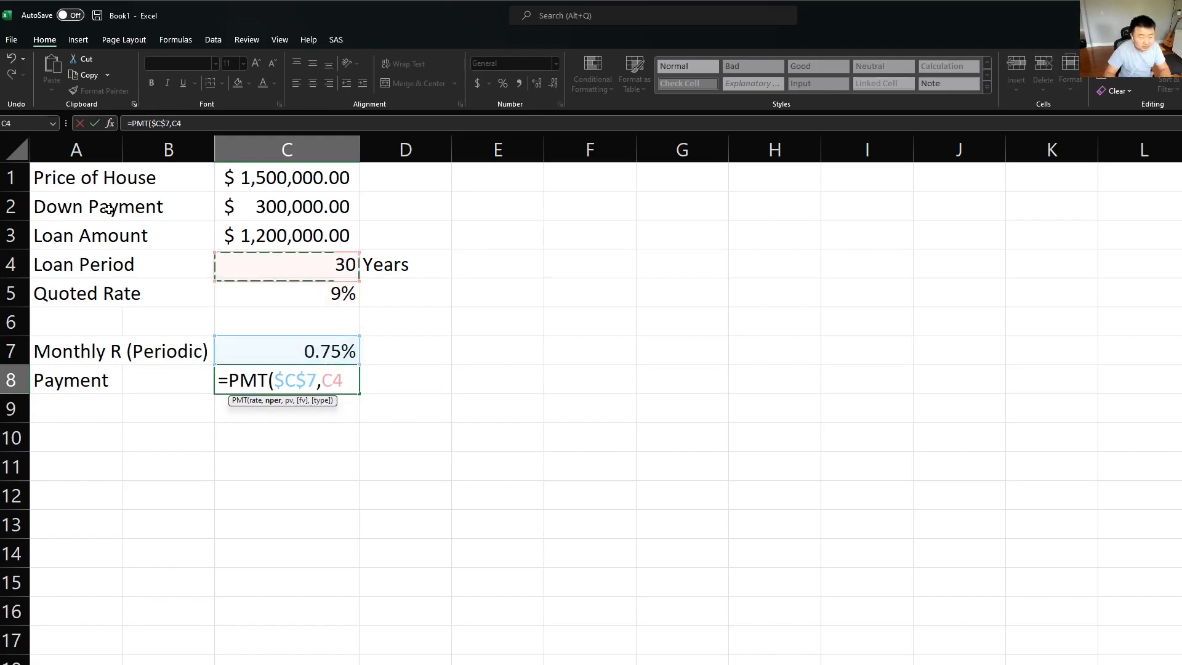
key("F4")
type("*12")
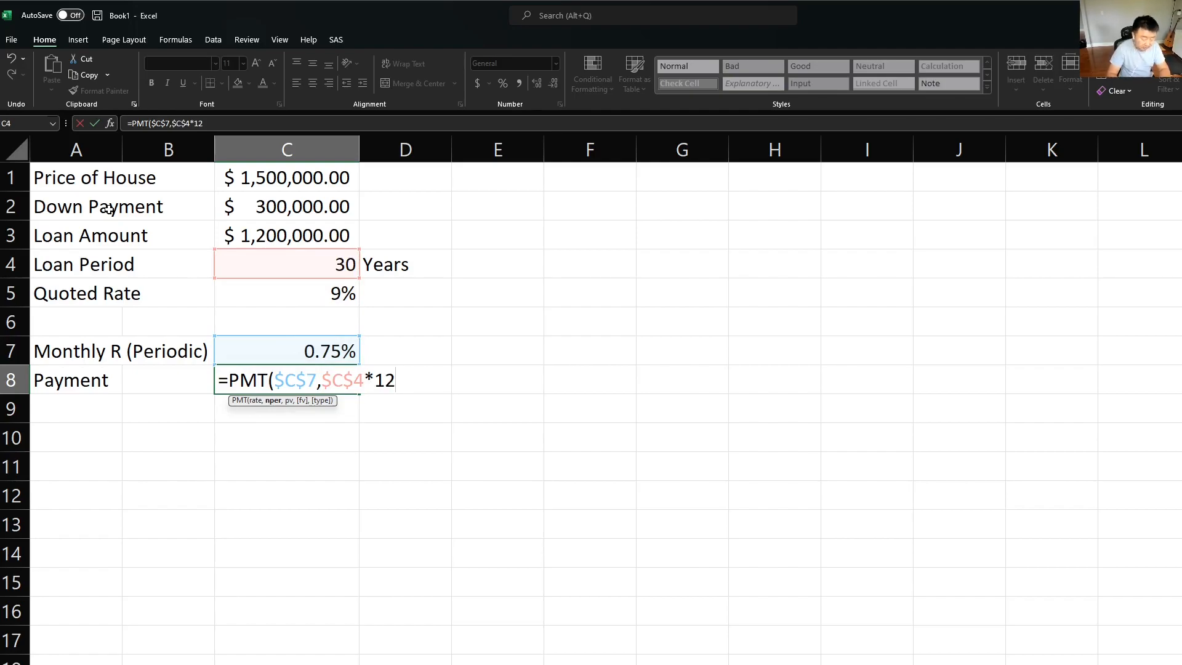
type(",")
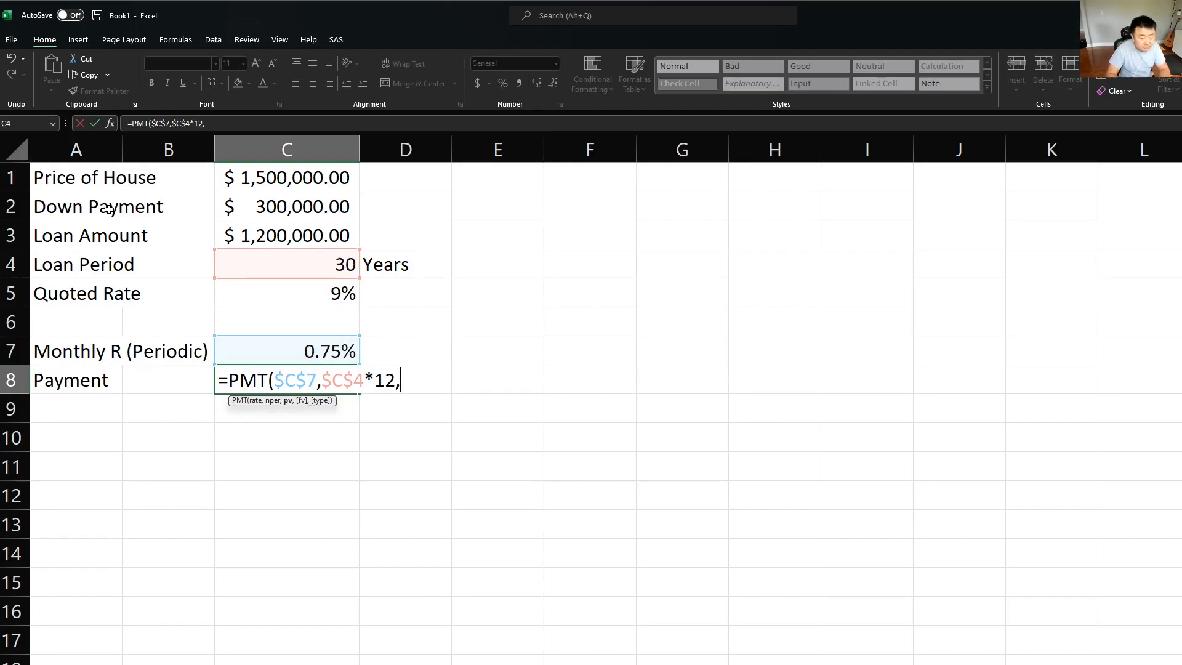
Step: Use the negative loan amount, -$C$3, as the payment formula's present value and close the parenthesis
key("Up")
key("Up")
key("Up")
key("Up")
key("Up")
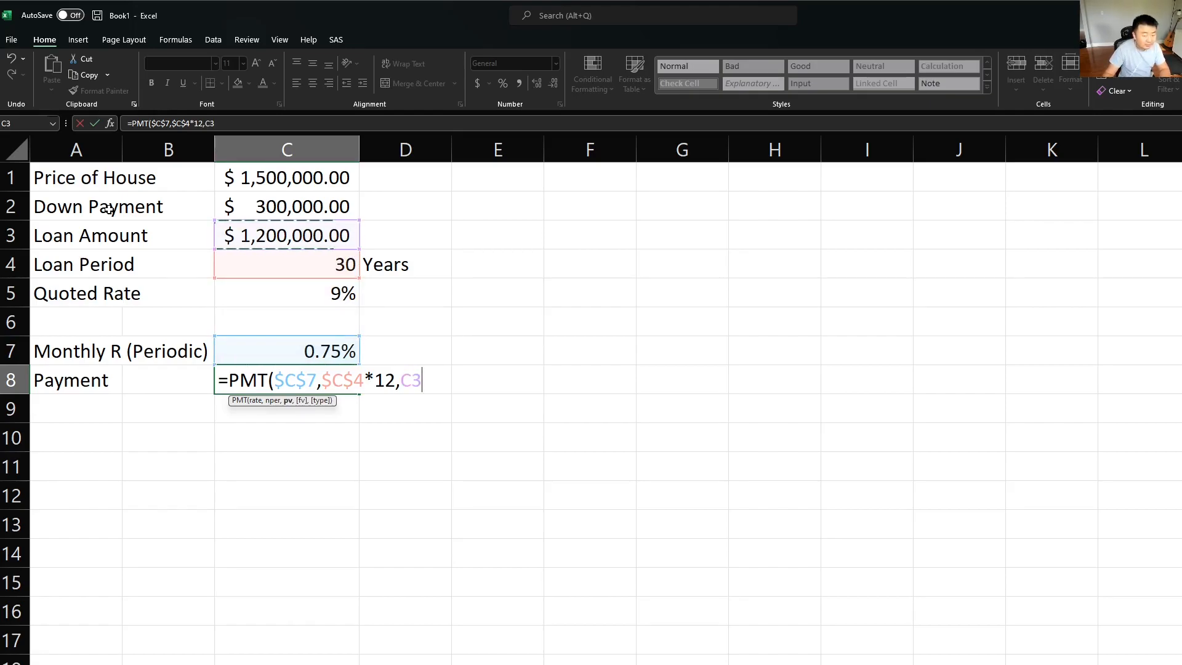
key("F4")
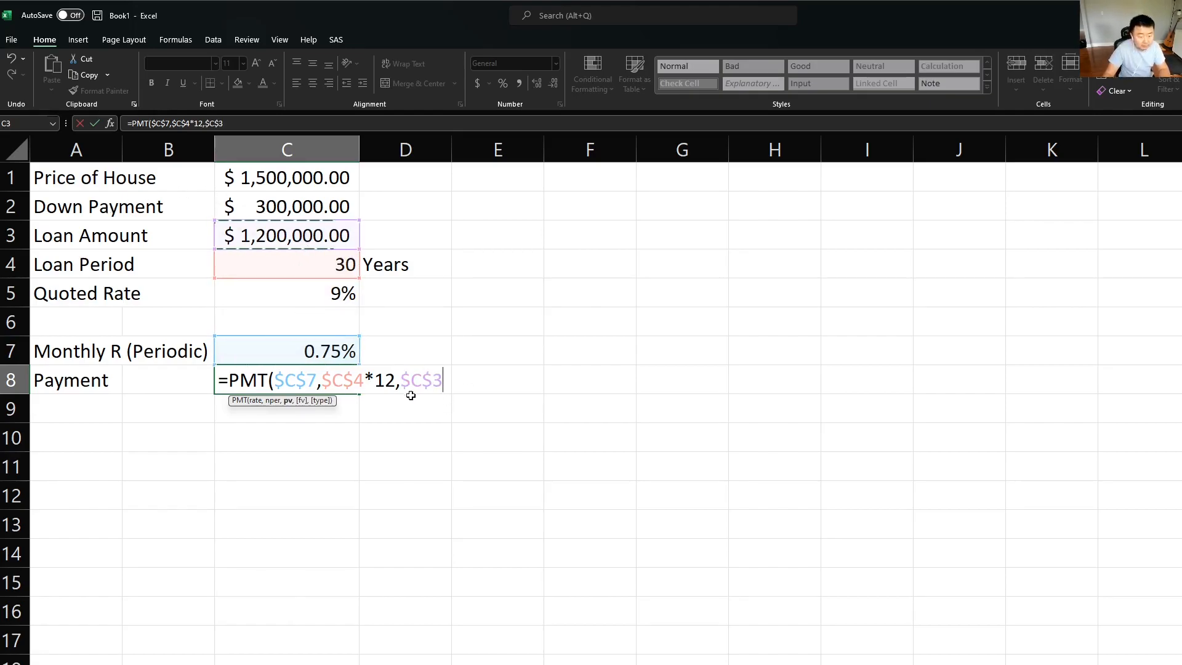
left_click(403, 385)
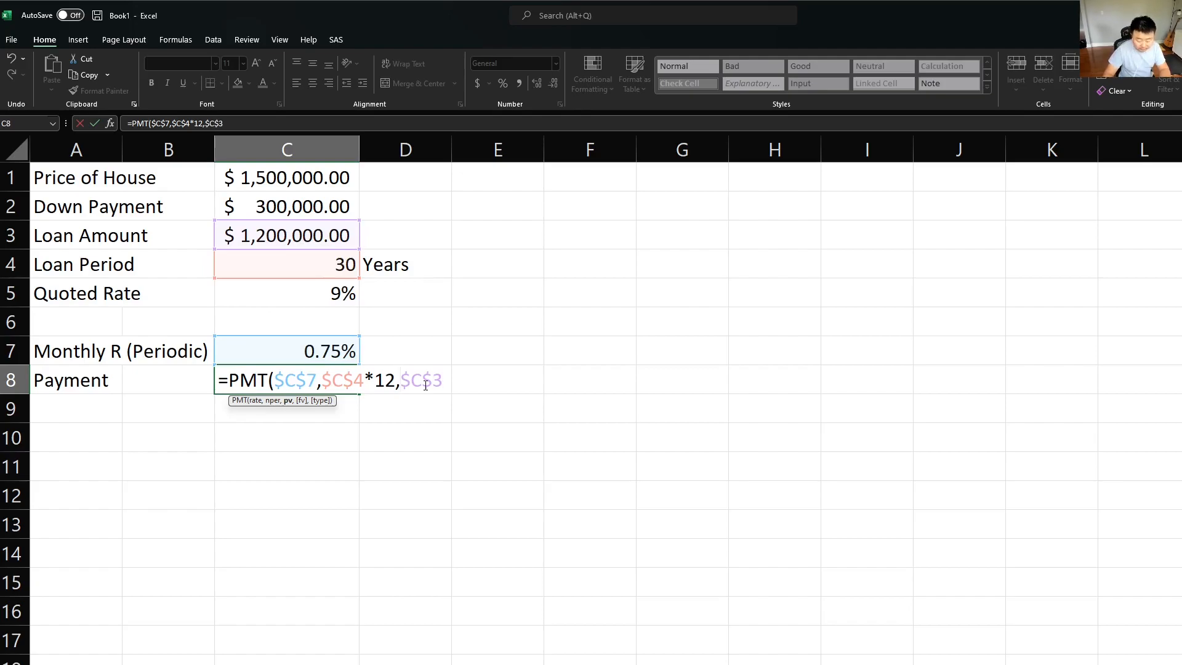
type("-")
left_click(488, 380)
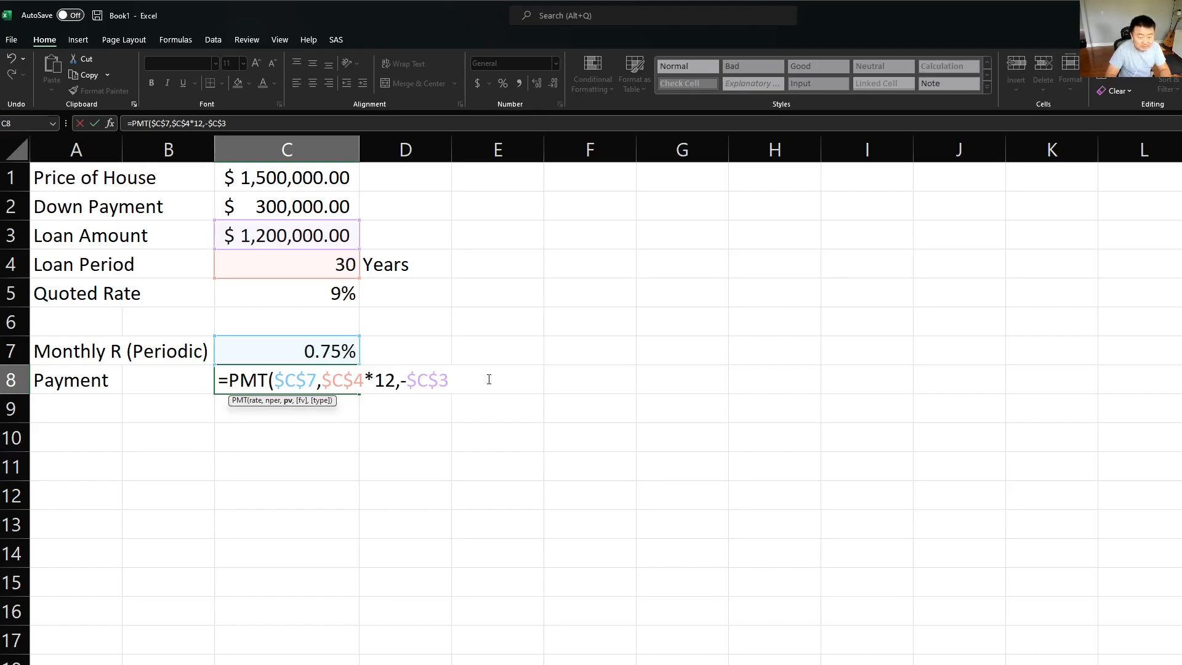
type(")")
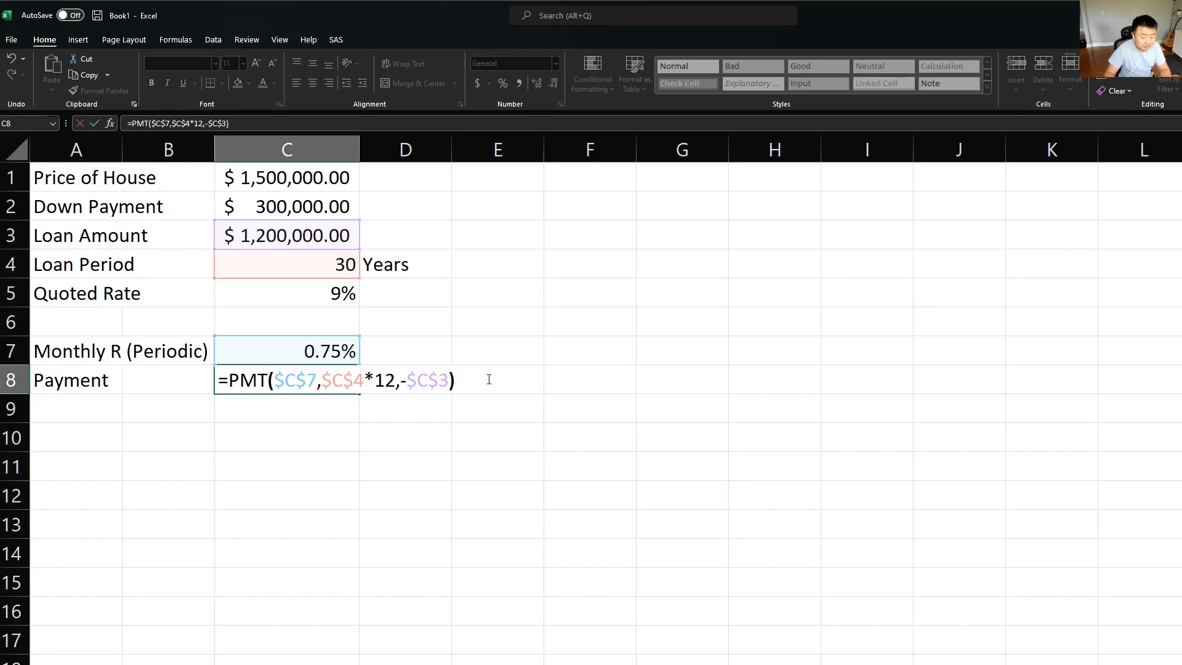
key("Left")
type(",")
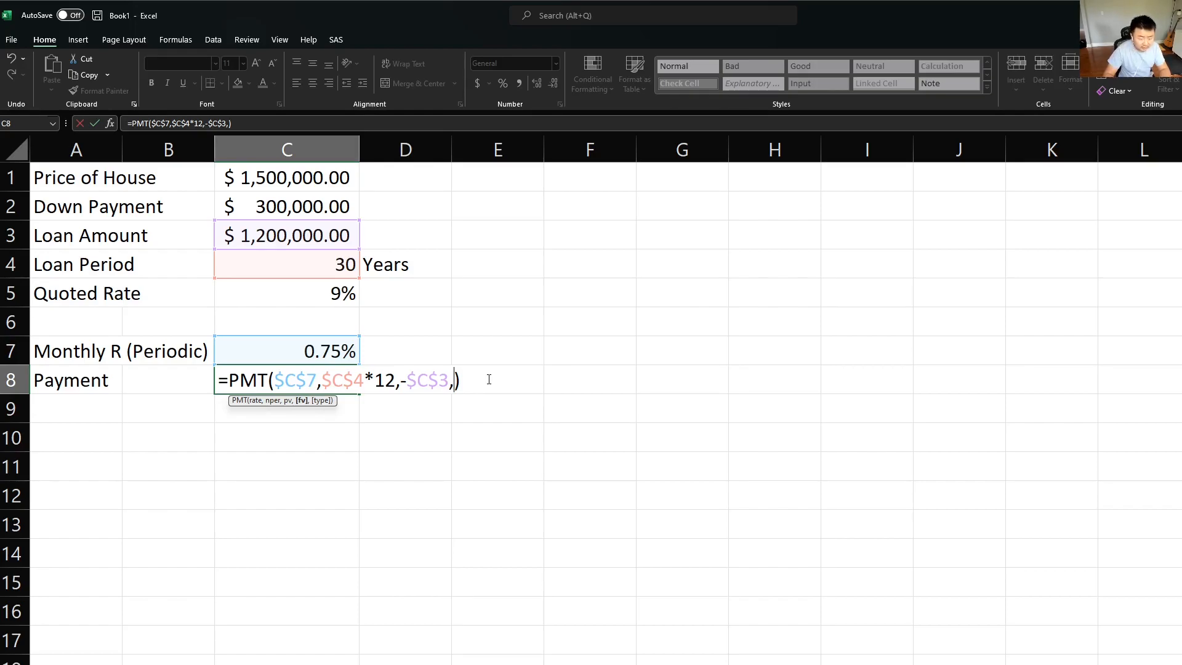
type(",")
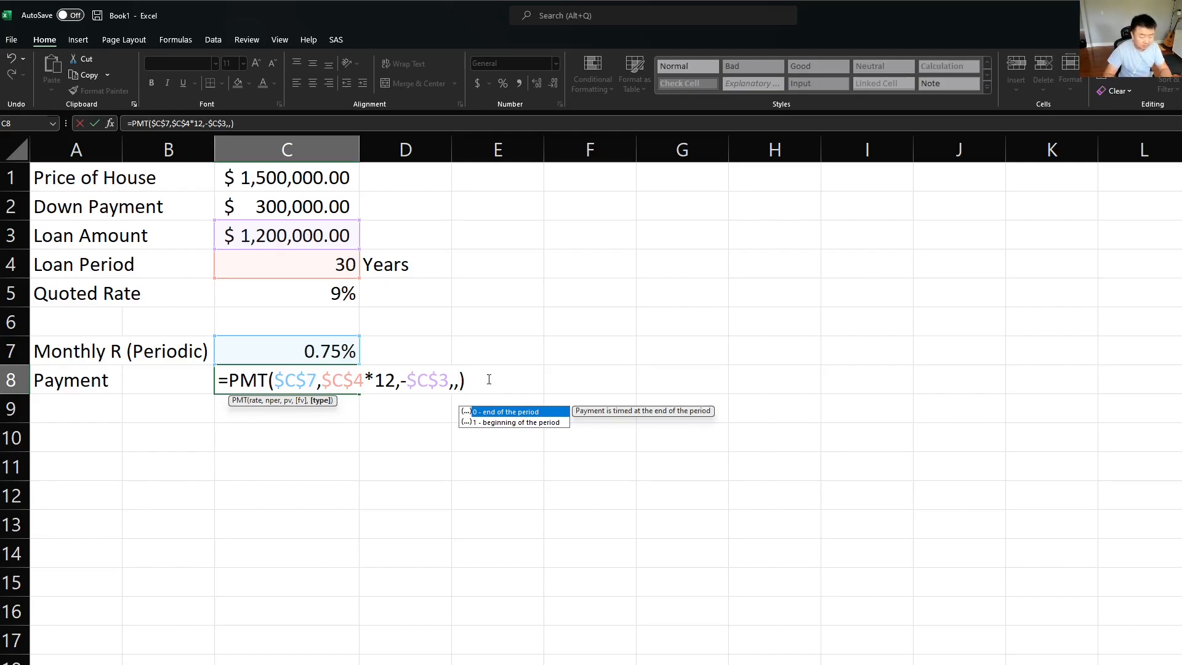
key("BackSpace")
key("BackSpace")
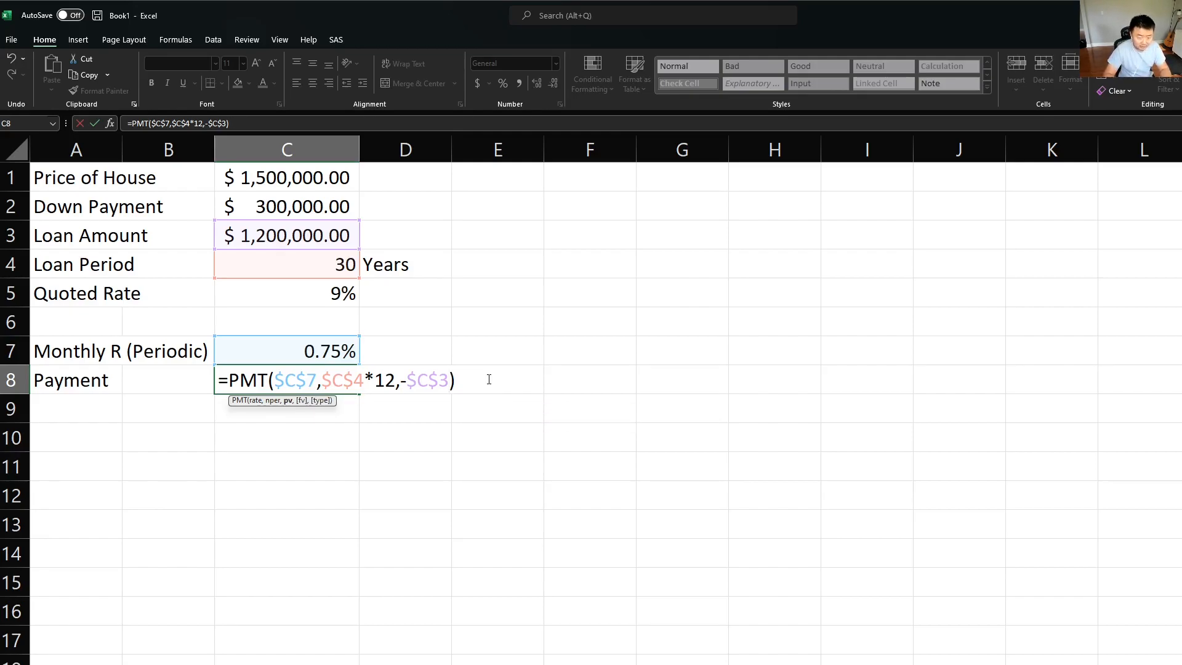
Step: Commit the payment formula =PMT($C$7,$C$4*12,-$C$3) in C8
key("Return")
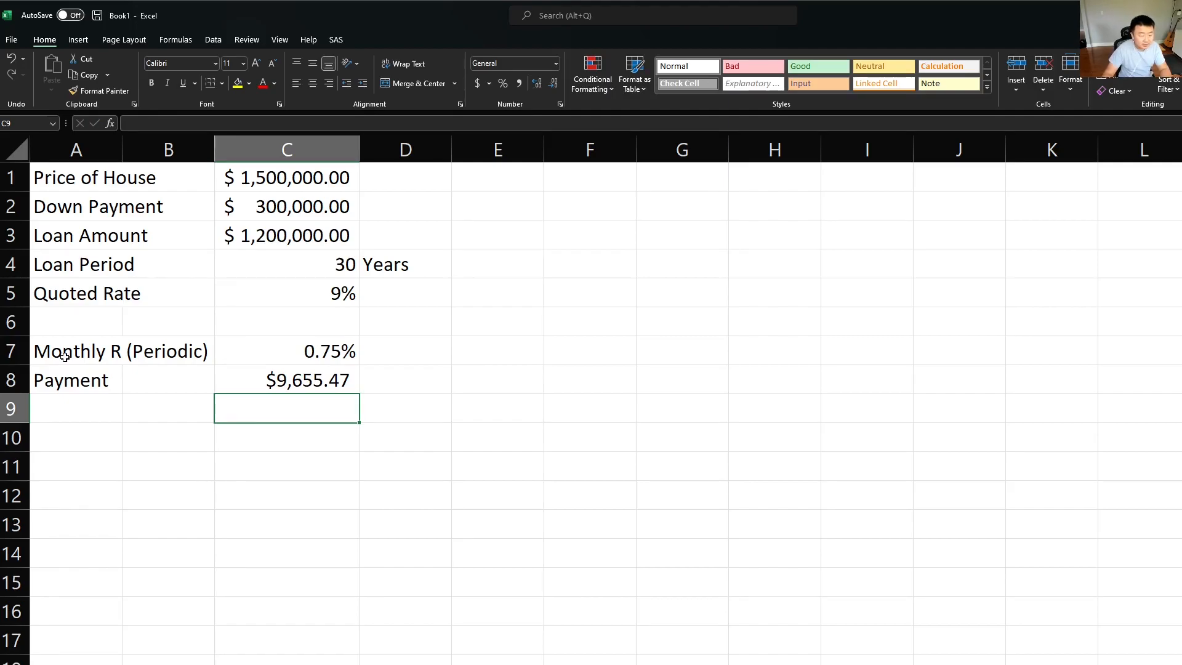
Step: Apply the Input cell style to the loan assumptions in A1:D5
left_click(67, 173)
left_click_drag(67, 173, 407, 296)
left_click(818, 83)
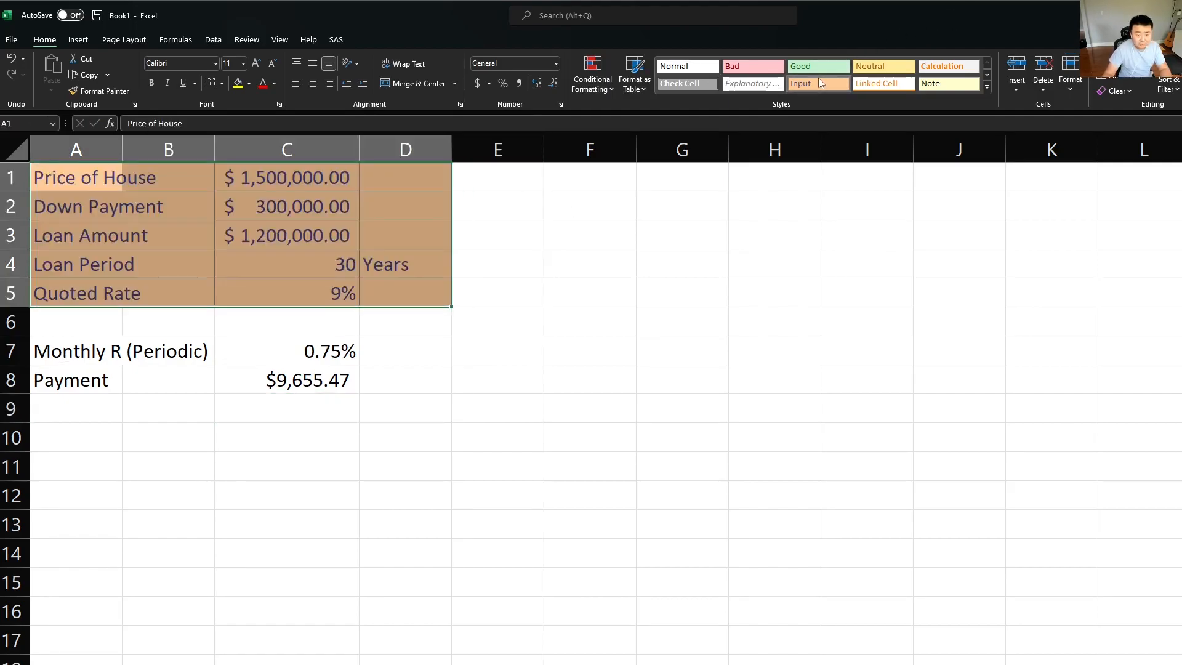
Step: Apply the Calculation cell style to the monthly rate and payment rows in A7:D8
left_click(237, 346)
left_click_drag(74, 351, 382, 378)
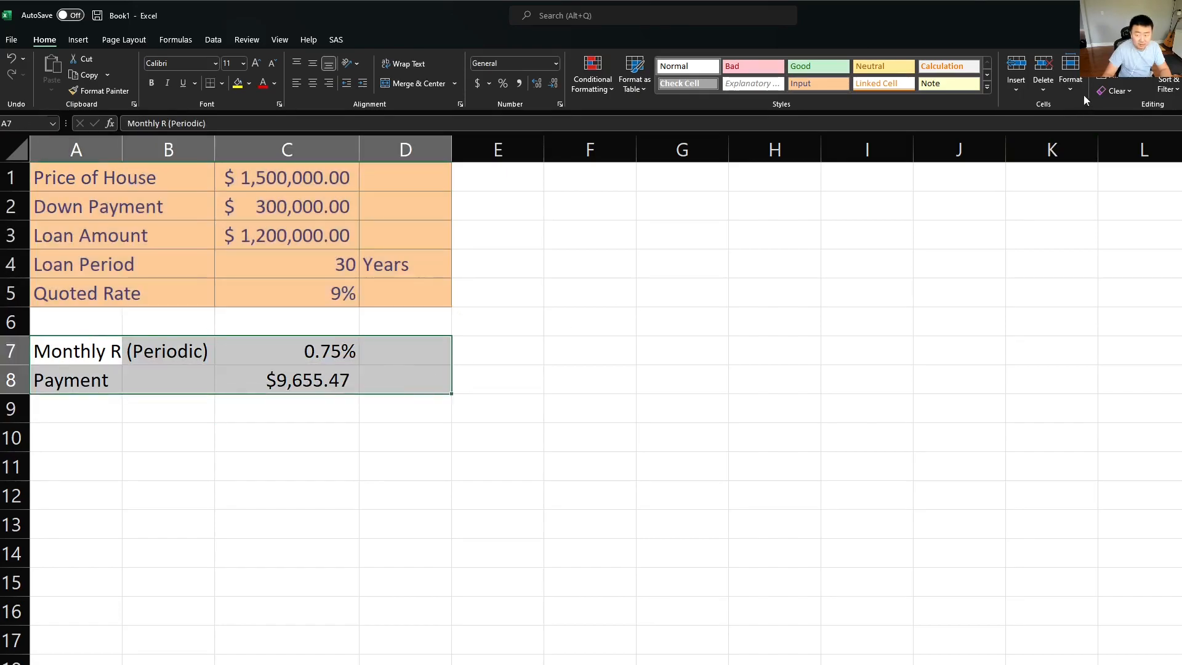
left_click(948, 66)
left_click(125, 559)
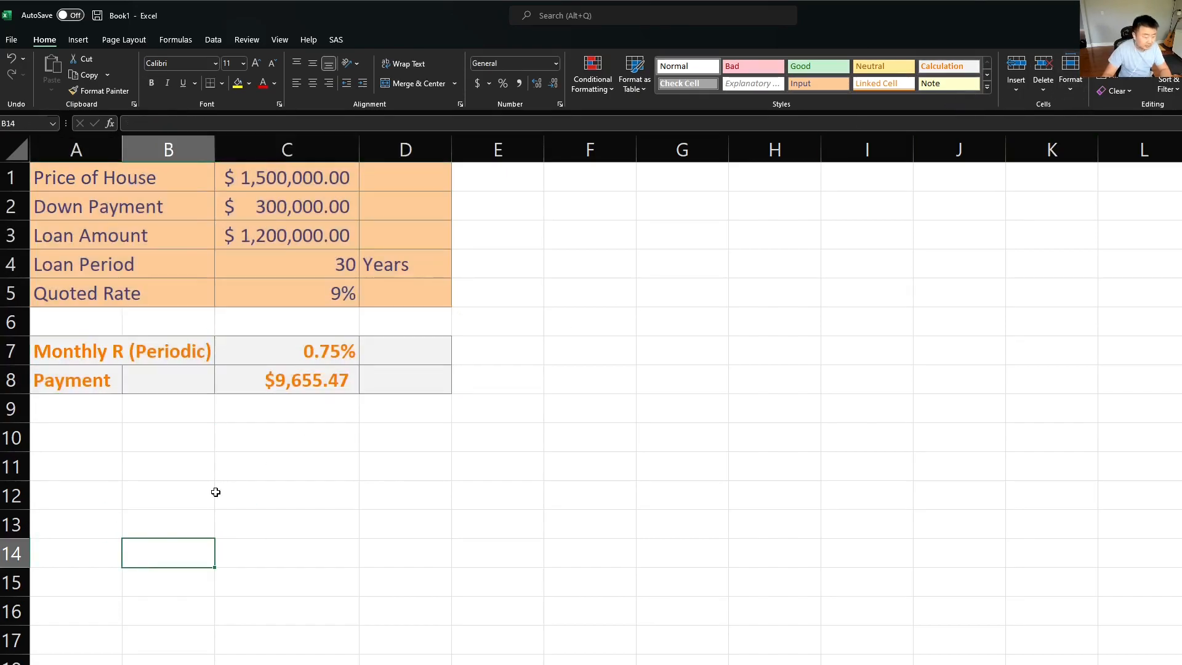
Step: Enter the heading "Ammortization Schedule" in cell A11
left_click(42, 460)
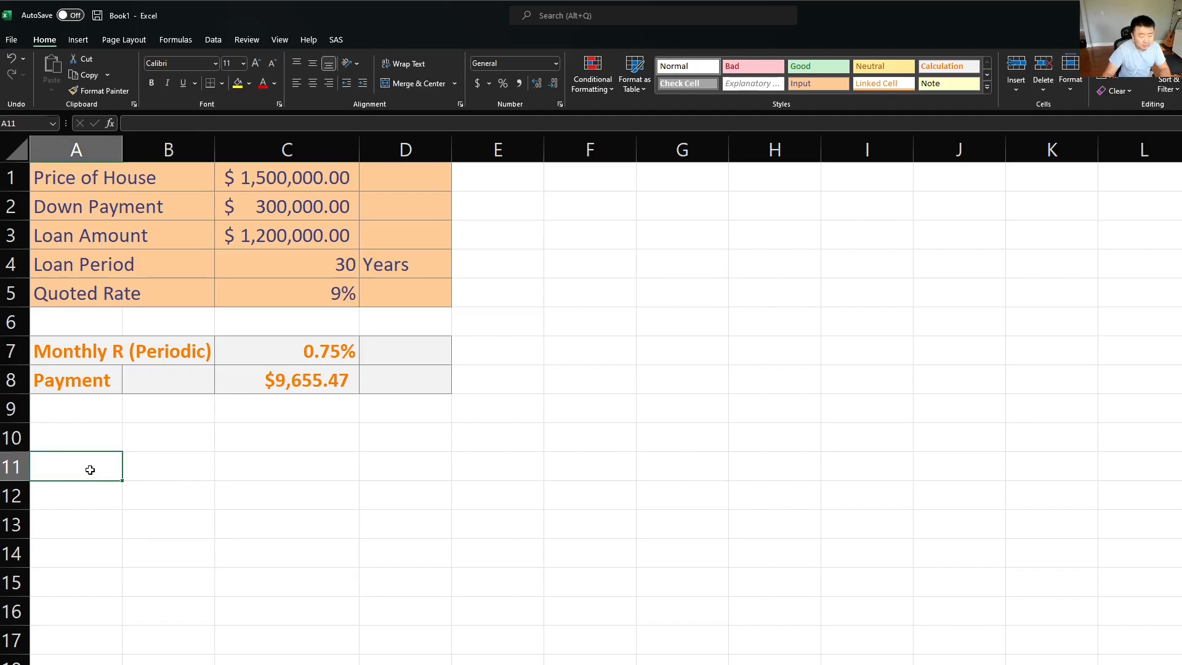
type("Ammortization Schedule")
key("Return")
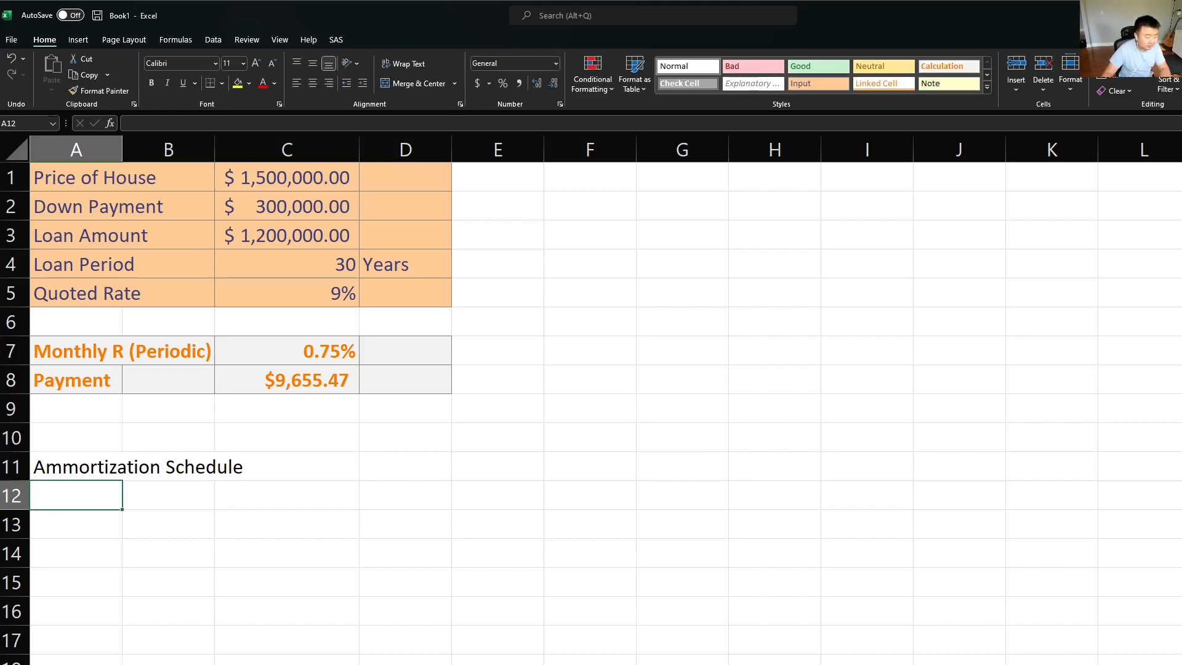
Step: Enlarge the font of the schedule heading in A11 to size 18
left_click(105, 471)
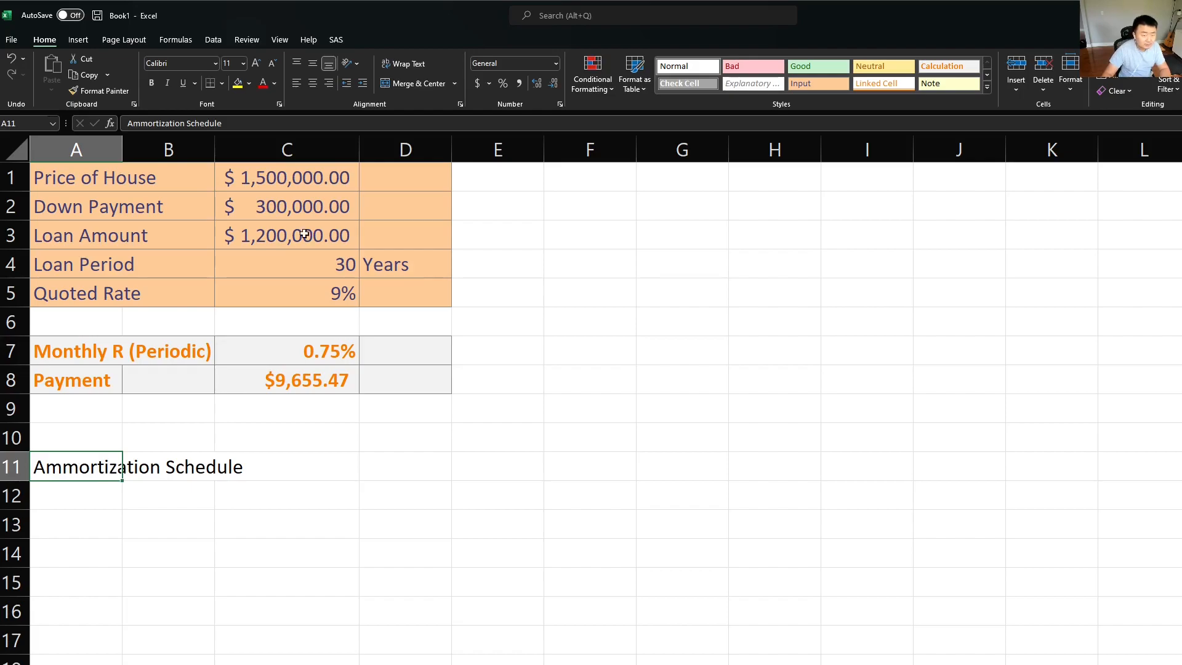
left_click(261, 66)
left_click(261, 66)
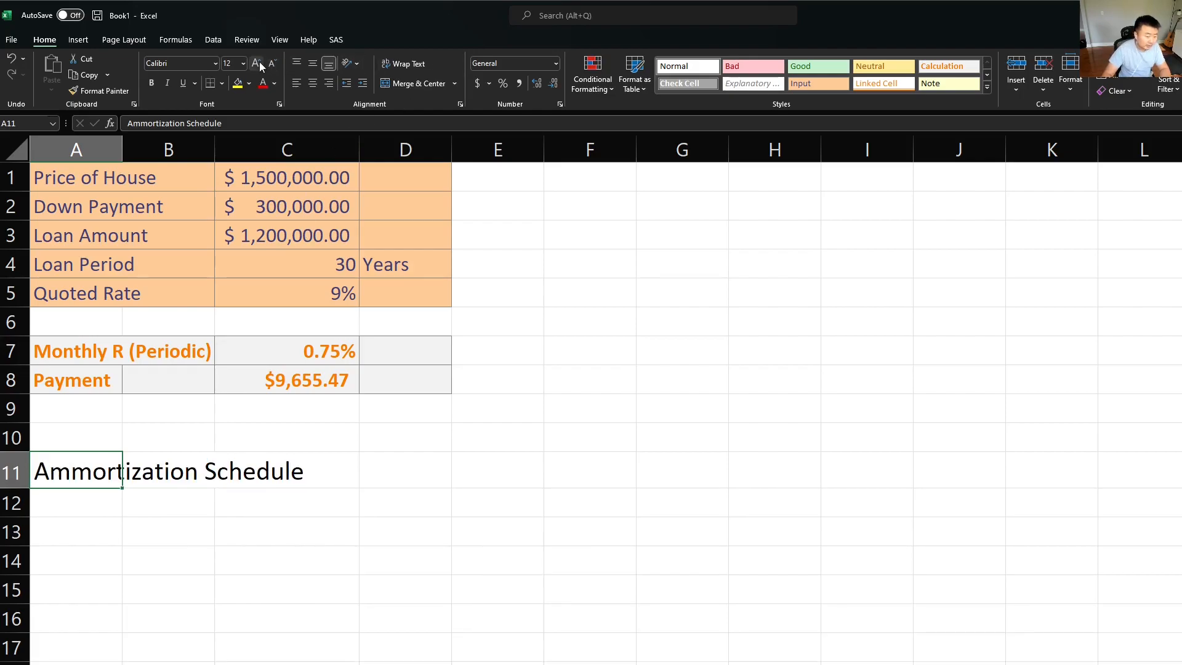
left_click(260, 65)
left_click(261, 66)
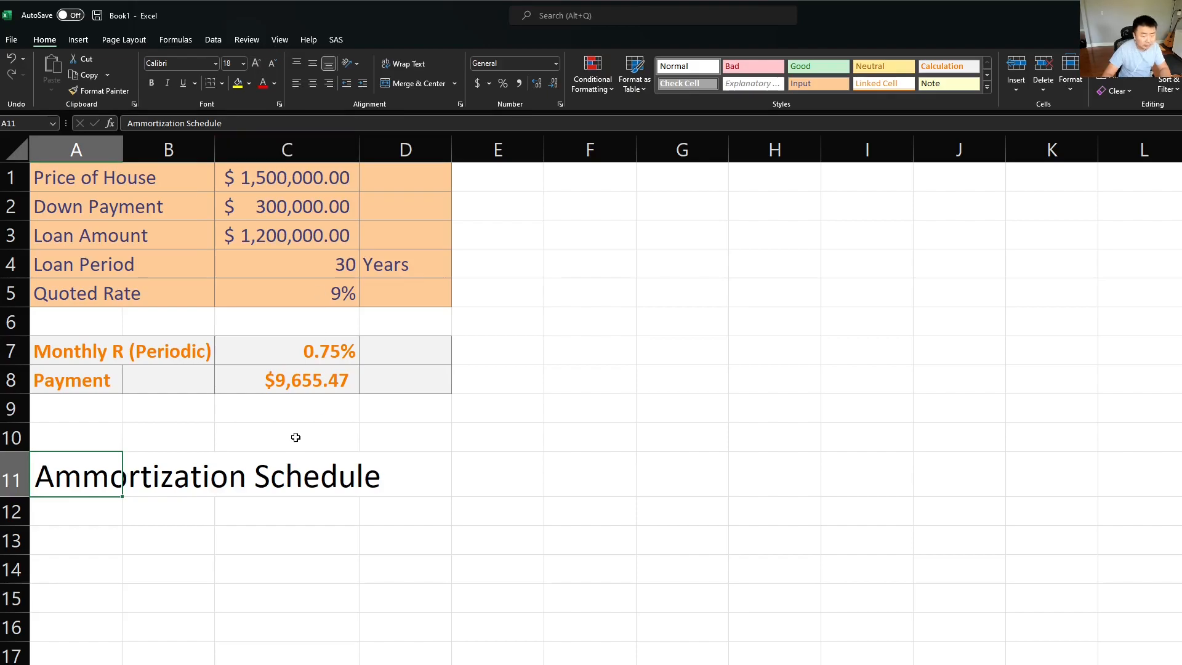
Step: Enter the schedule headings "Beg. Bal.", "Payment" and "Interest PMT" in cells A12, B12 and C12
scroll(346, 433, "down", 1)
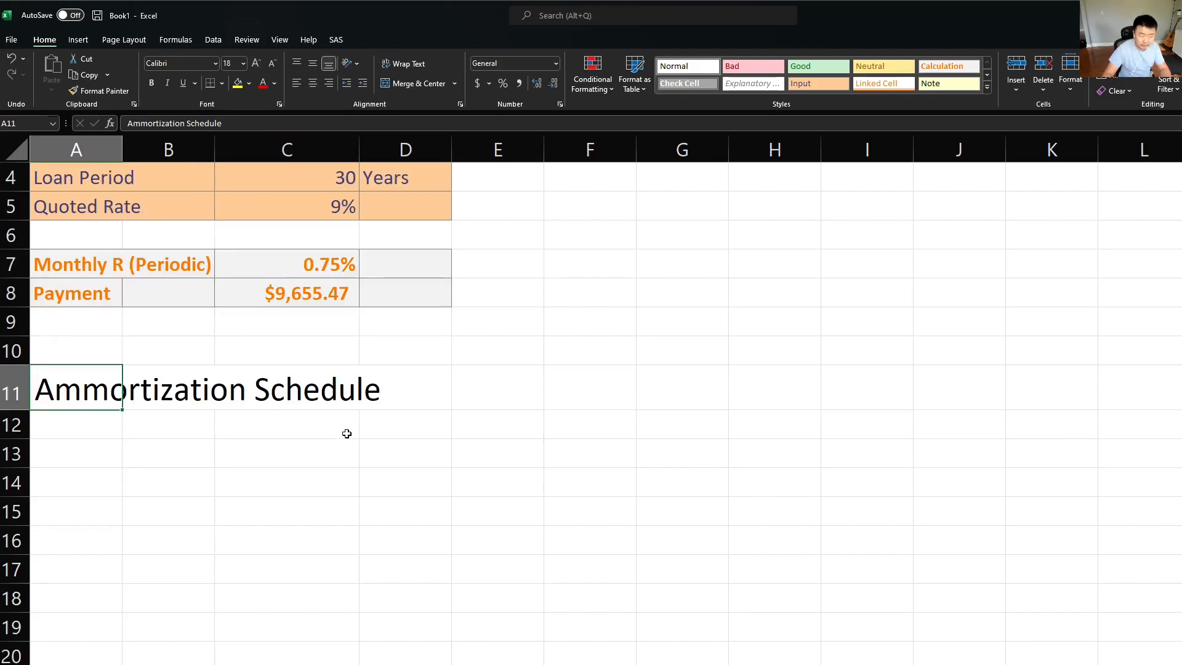
scroll(298, 445, "down", 2)
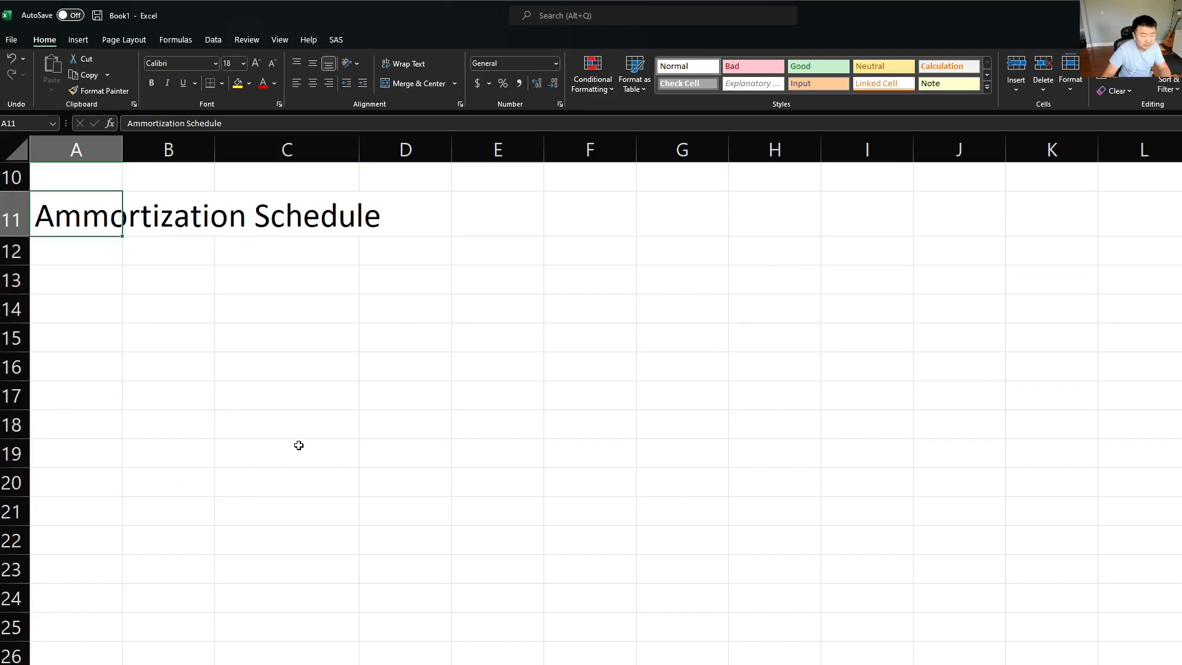
scroll(298, 445, "up", 1)
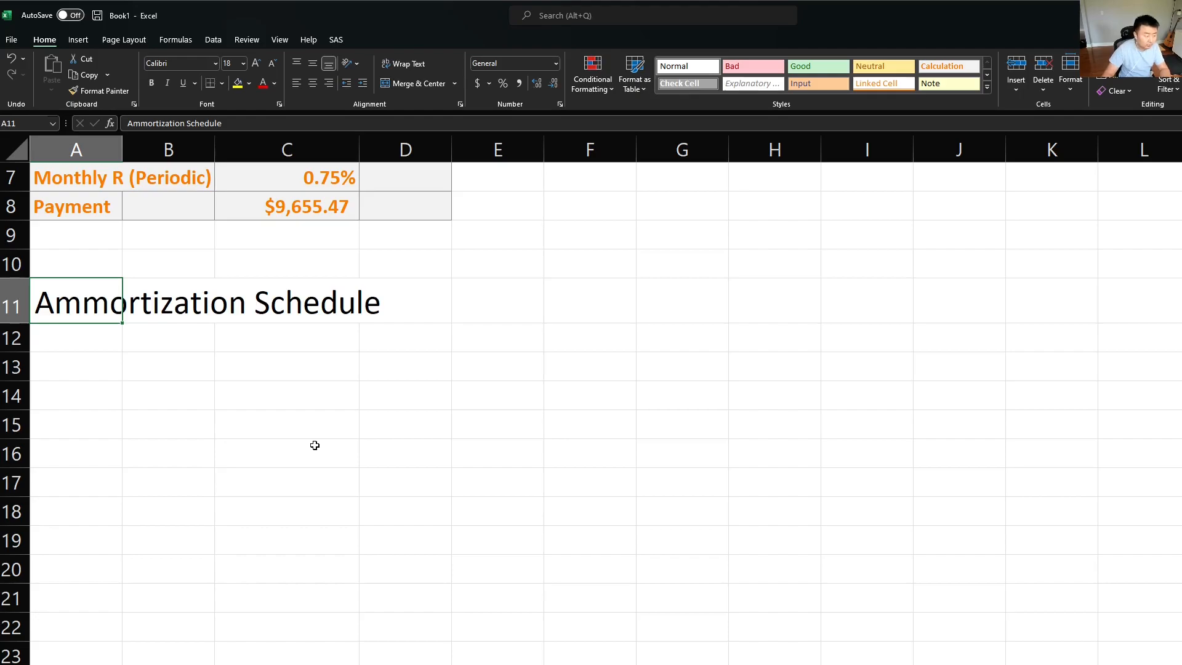
left_click(103, 341)
scroll(320, 495, "up", 1)
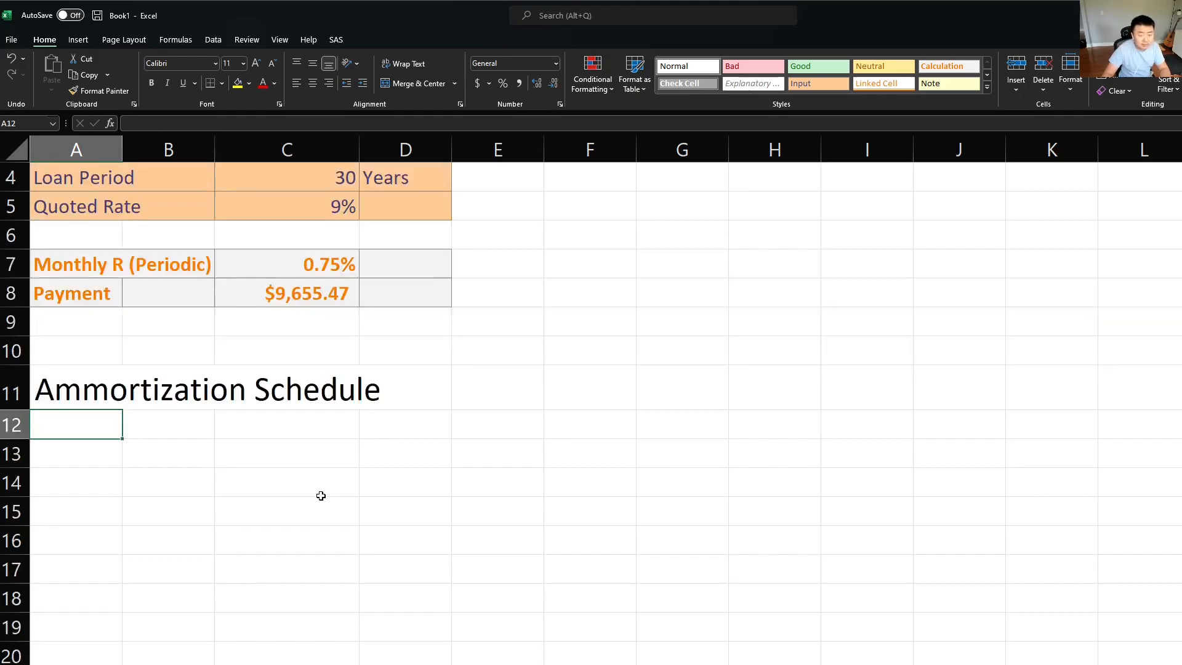
scroll(320, 496, "up", 1)
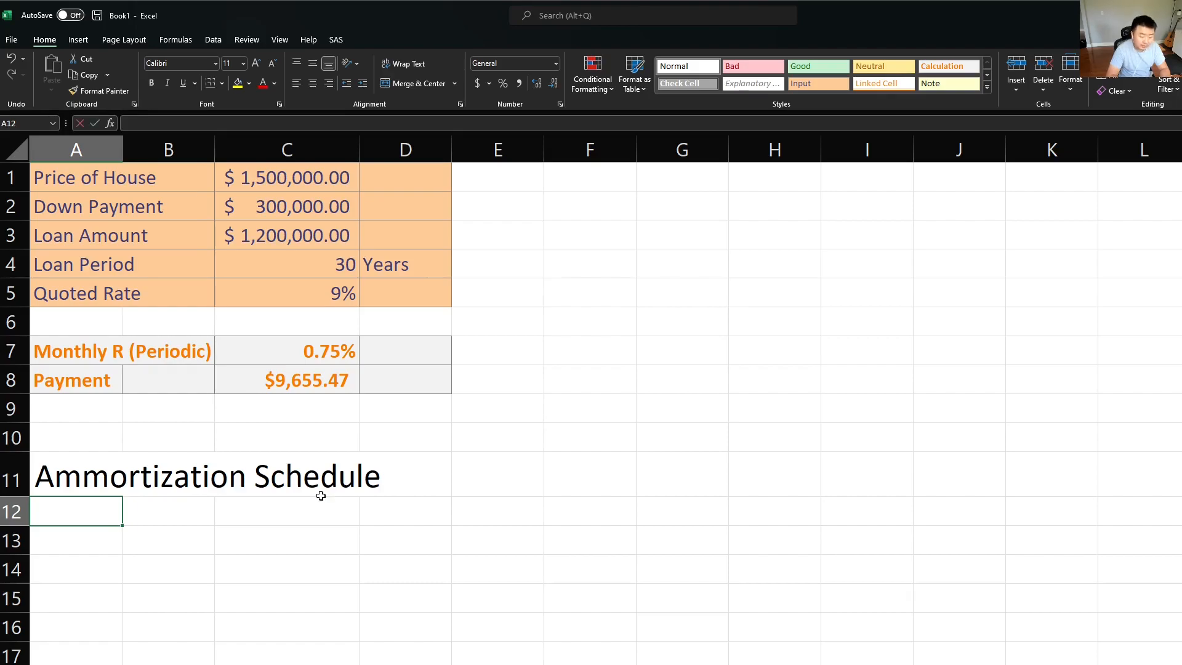
type("Beg. Bal.")
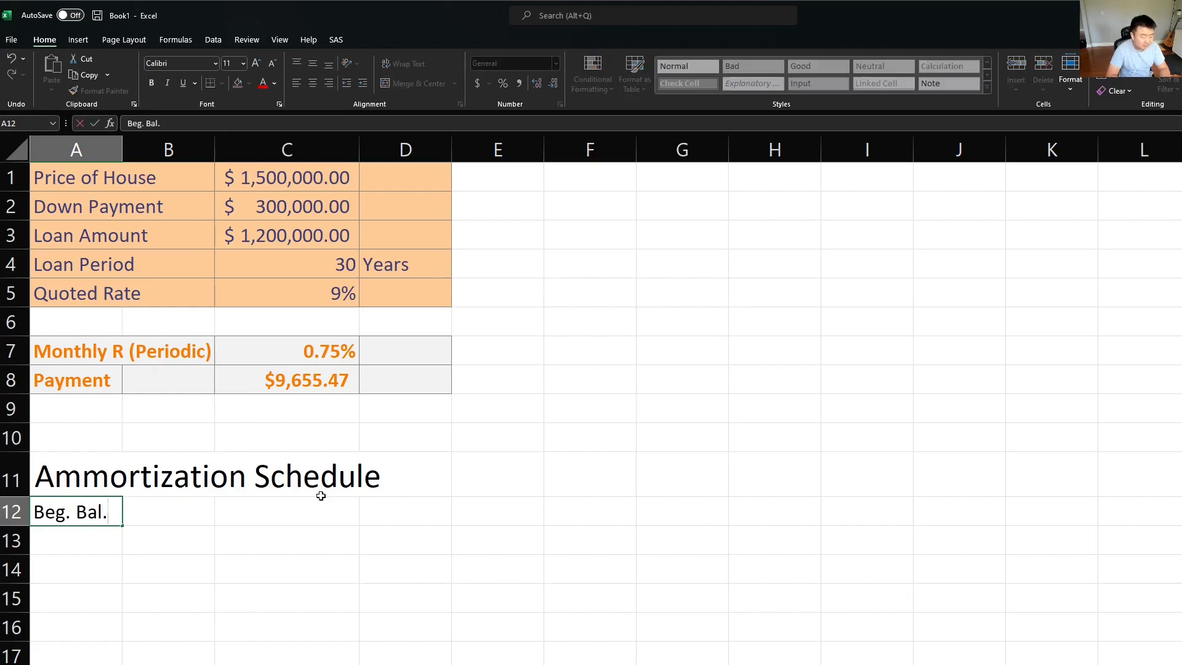
key("Tab")
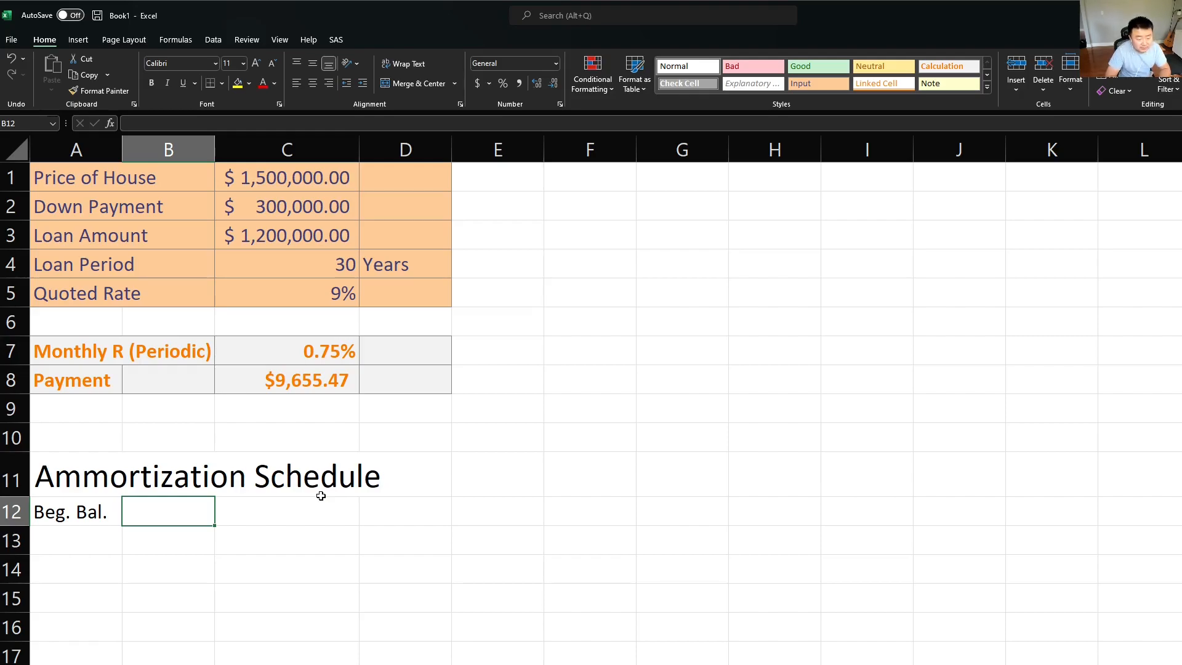
type("Payment")
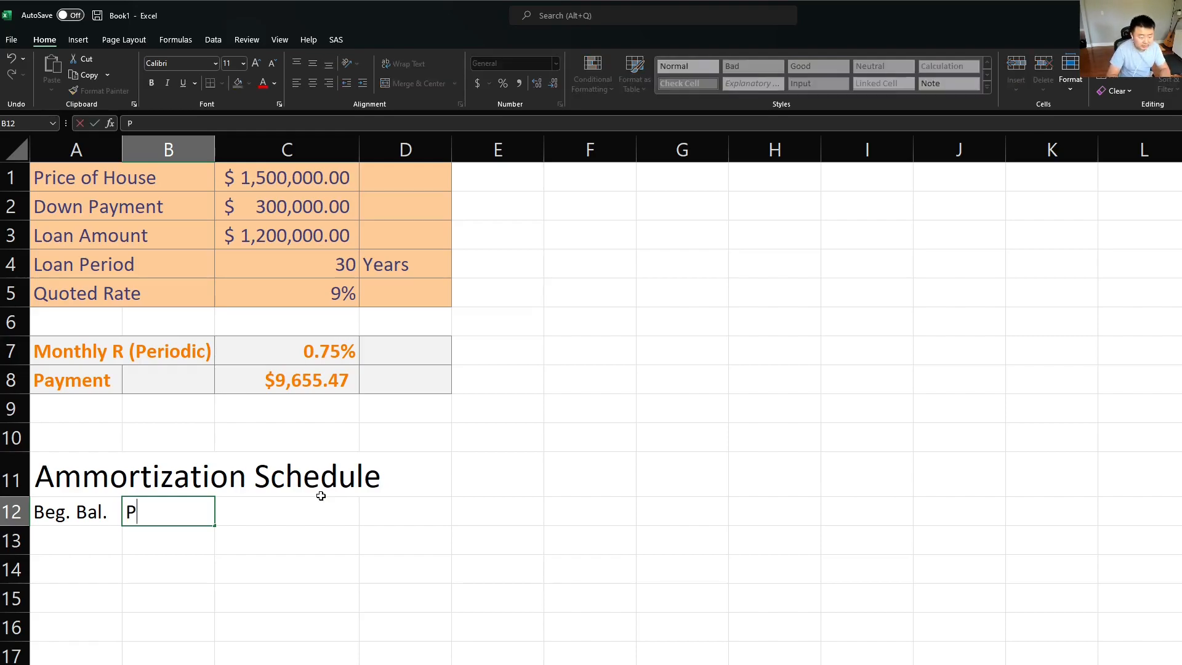
key("Tab")
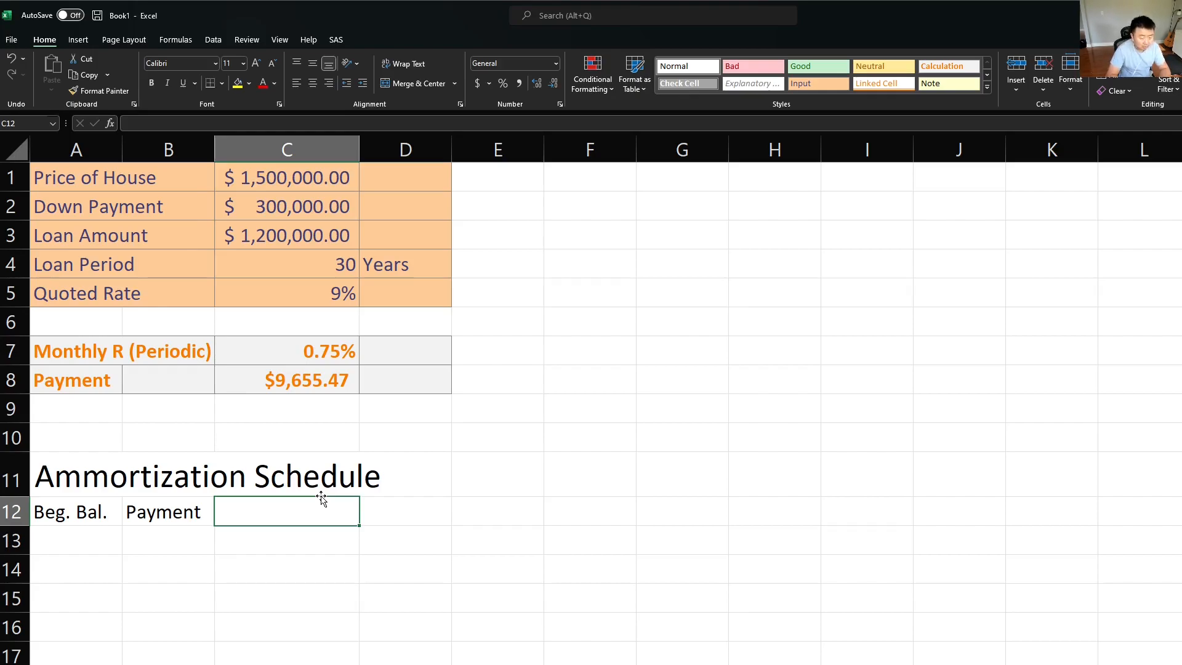
type("Inter")
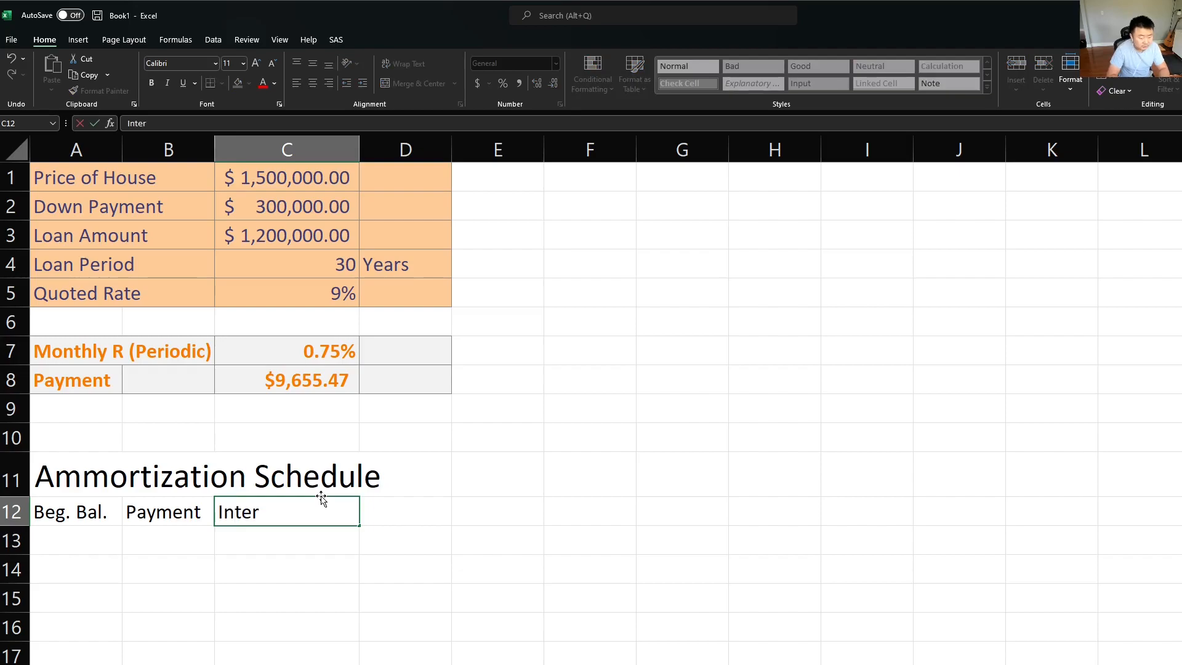
type("est PMT")
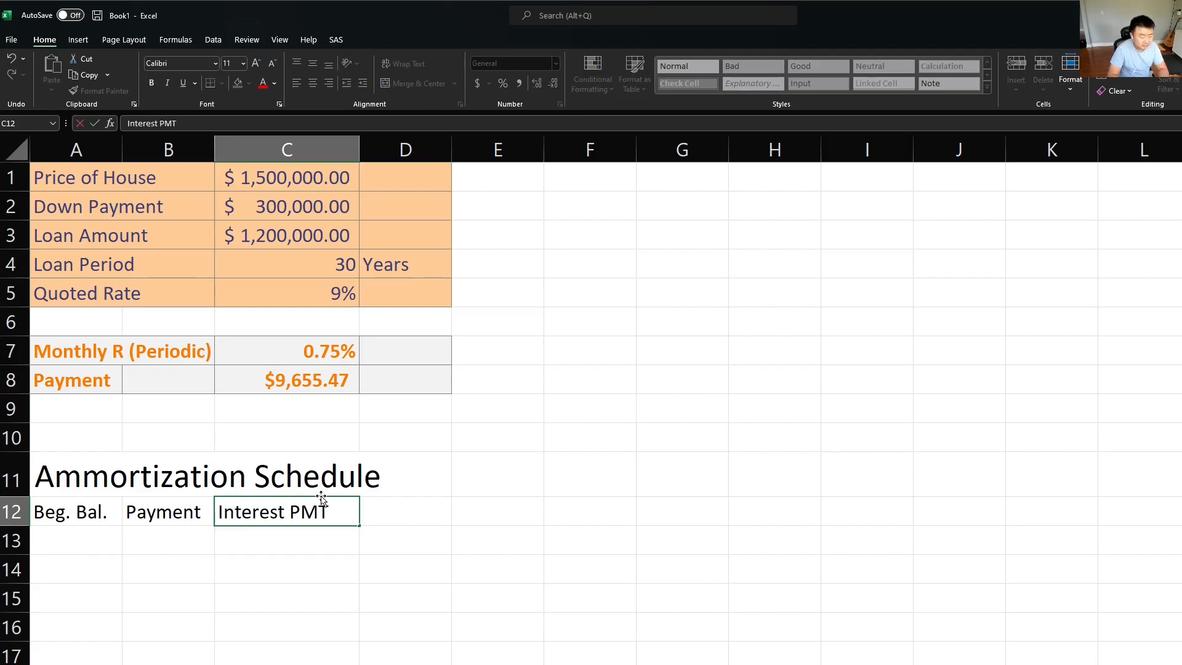
key("Tab")
Step: Enter the headings "Prin. PMT" in D12 and "End. Bal." in E12
type("Principal")
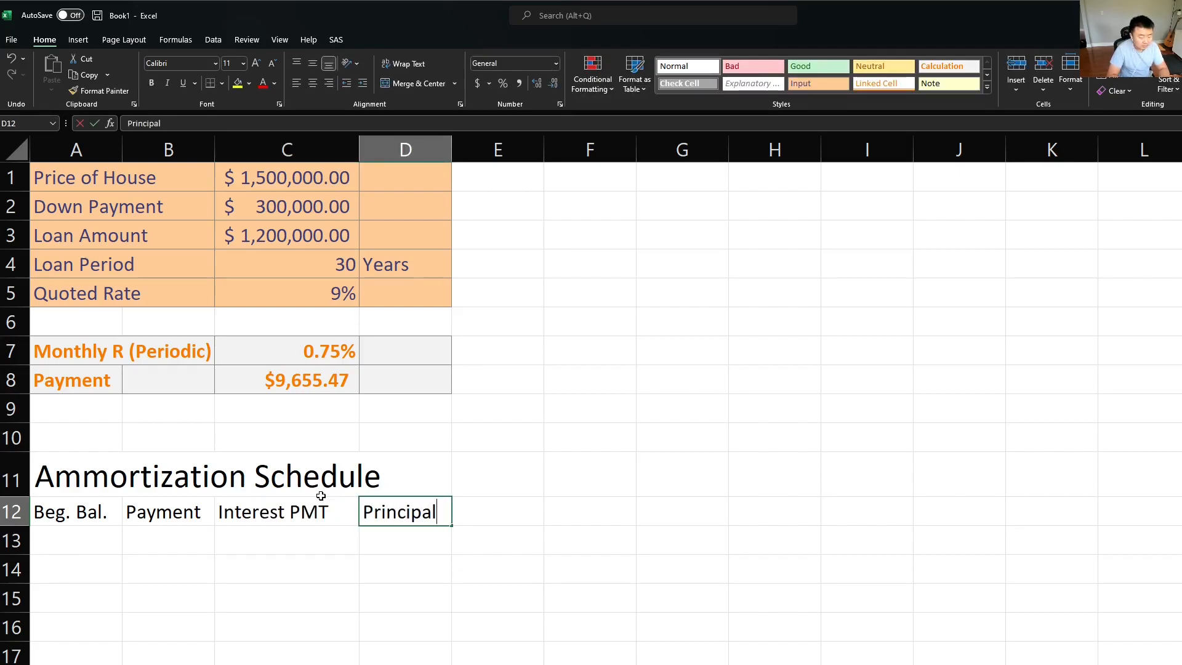
key("BackSpace")
key("BackSpace")
key("BackSpace")
key("BackSpace")
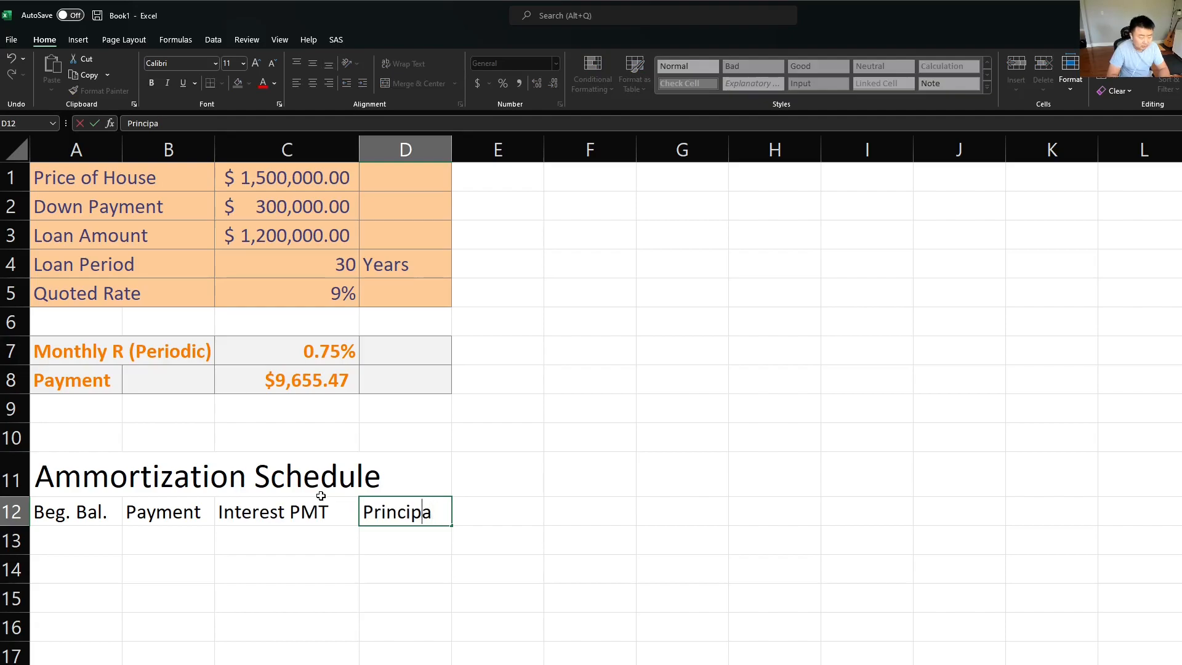
key("BackSpace")
type(". PMT")
key("Tab")
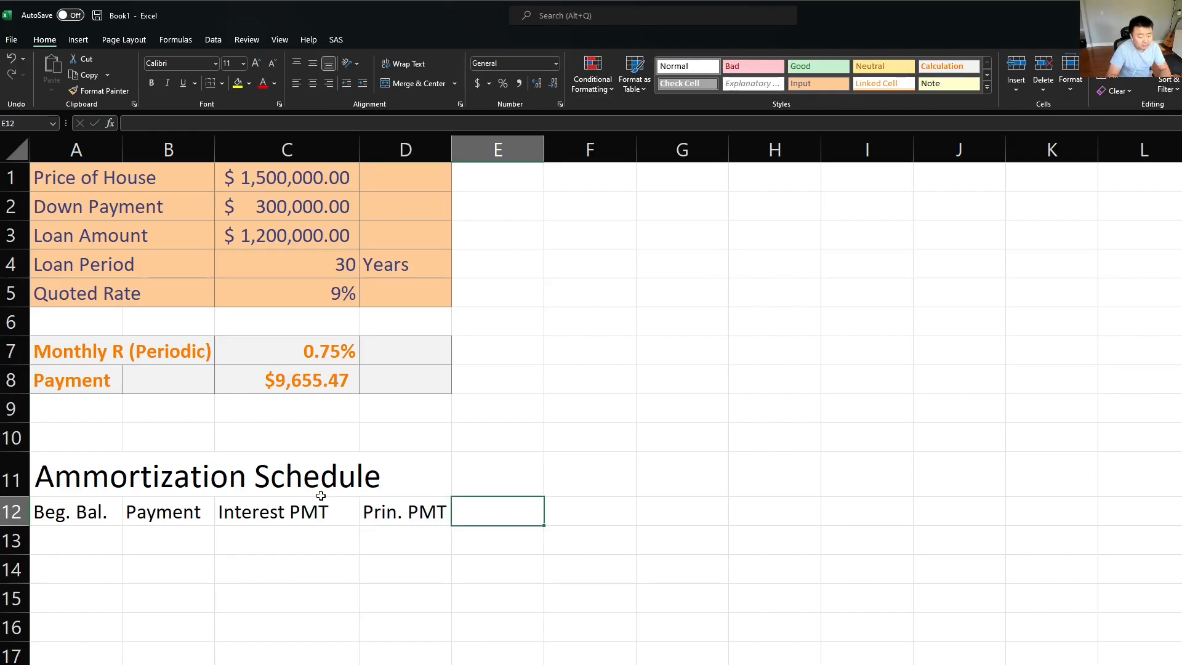
type("End. Ba")
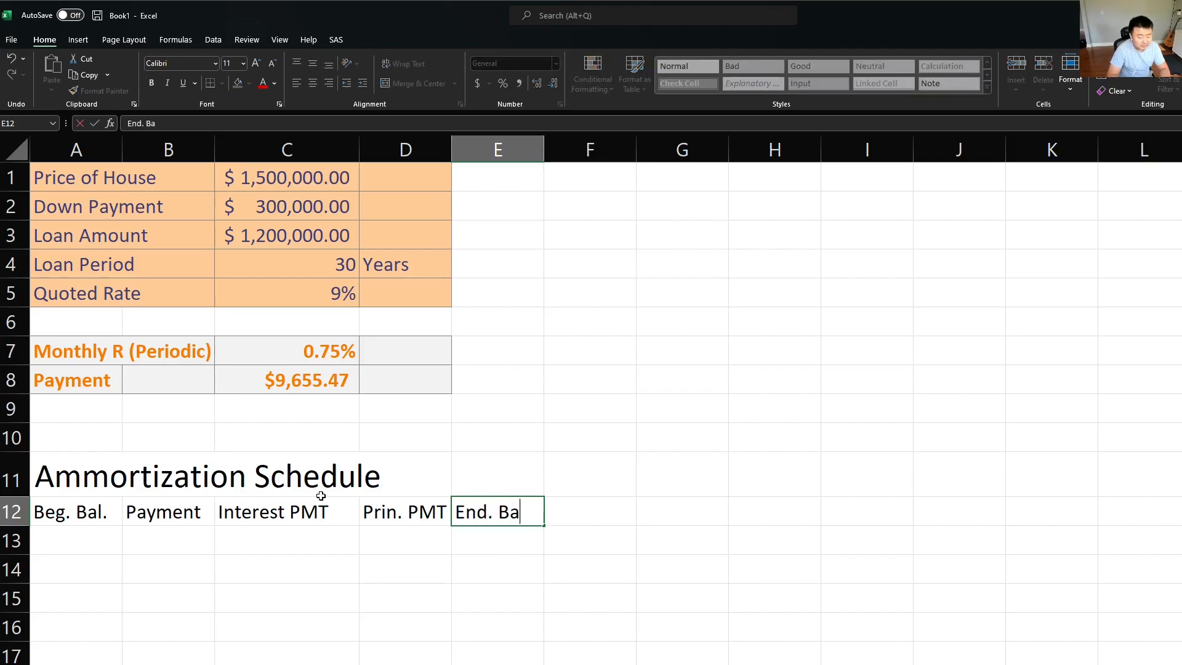
type("l.")
key("Return")
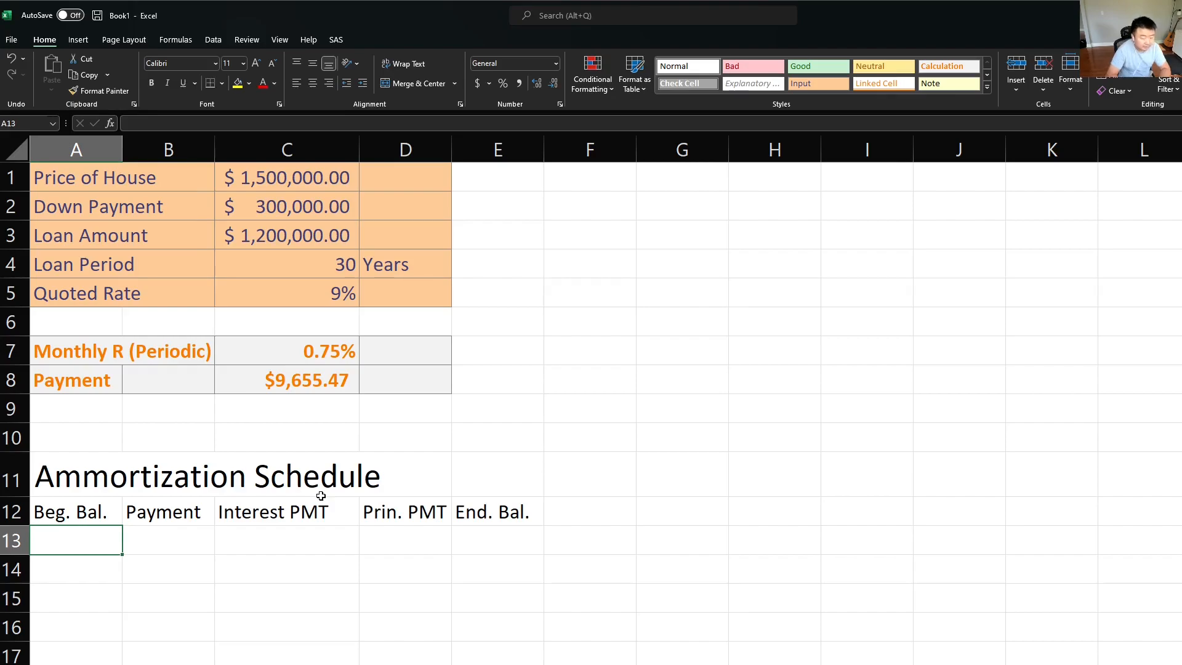
Step: Move the headings in A12:E12 one column over to B12:F12
key("Up")
key("shift+Right")
key("shift+Right")
key("shift+Right")
key("shift+Right")
key("ctrl+x")
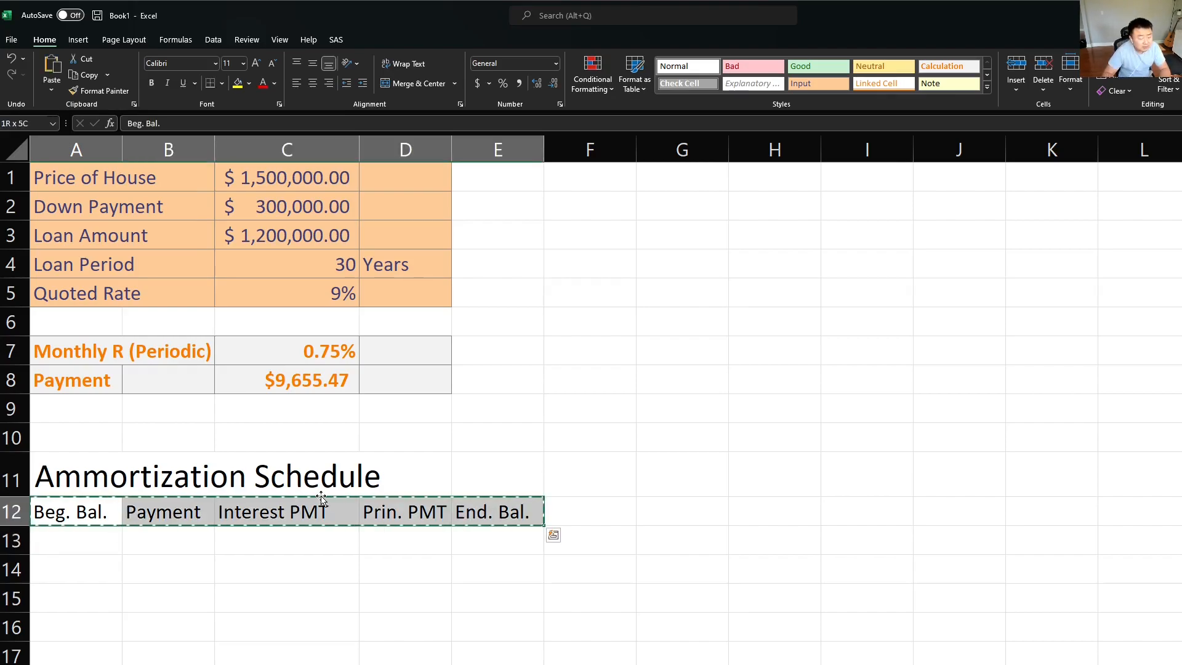
key("Right")
key("ctrl+v")
Step: Enter the heading "Month" in the vacated cell A12
key("Left")
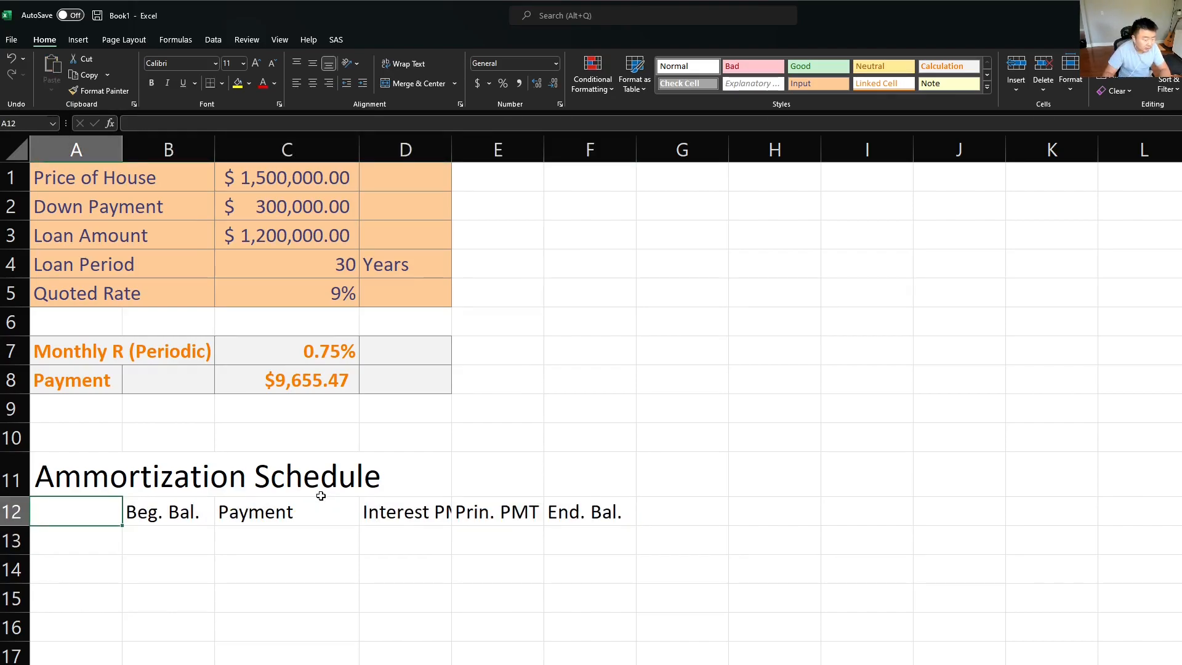
type("Mont")
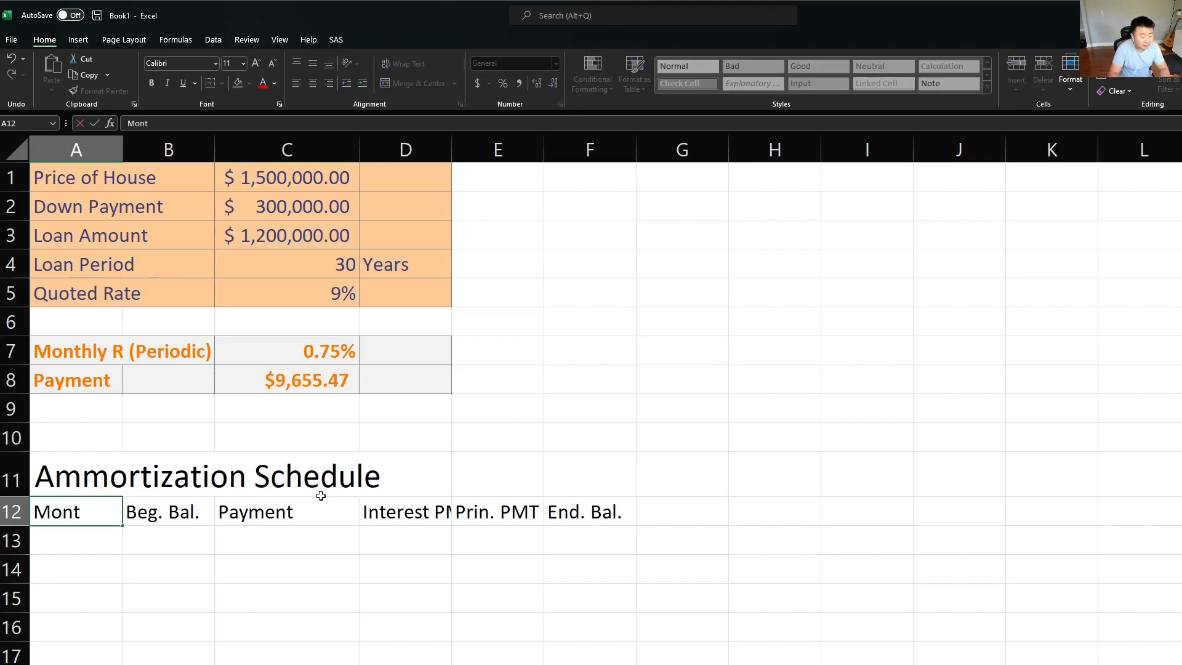
type("h")
key("Return")
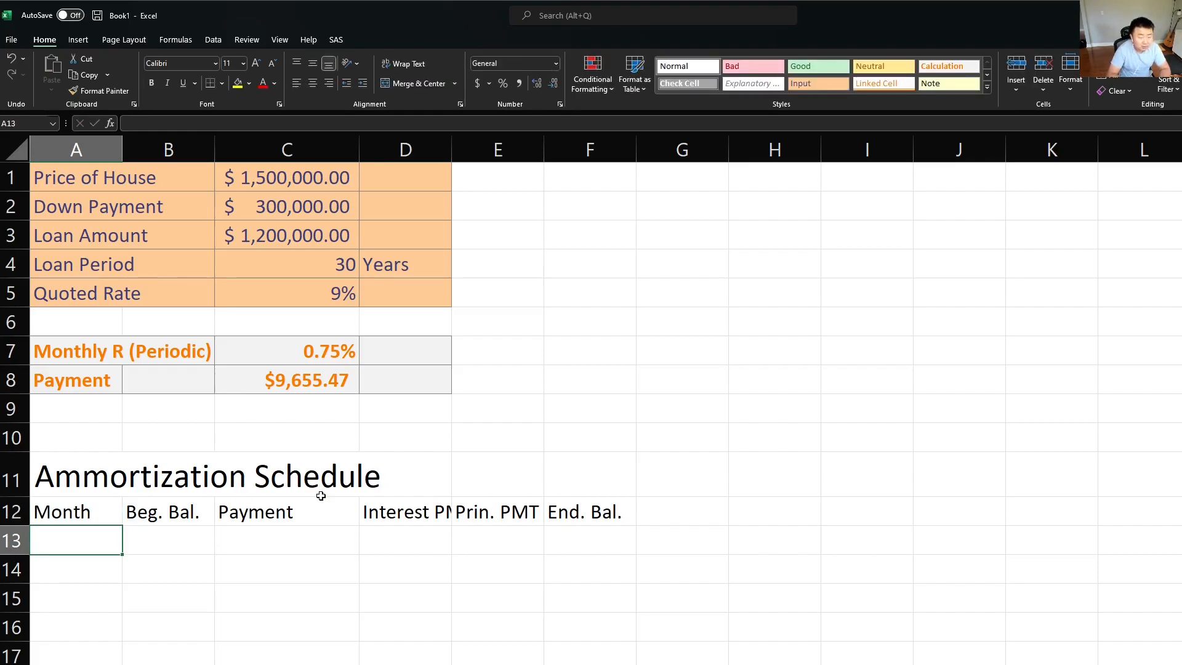
Step: Widen all the worksheet's columns to one equal width that fits the schedule headings
left_click(217, 257)
left_click(17, 150)
left_click_drag(362, 143, 357, 151)
left_click(422, 431)
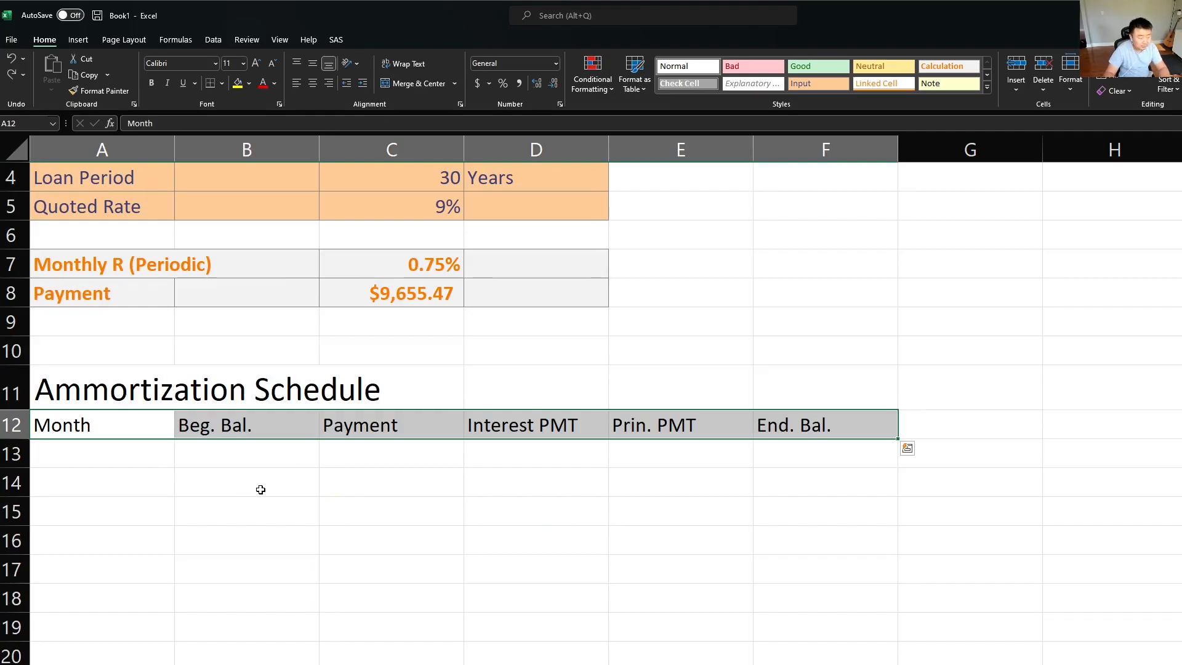
Step: Start the month numbering with 1 in A13 and the formula =A13+1 in A14
key("Down")
type("1")
key("Return")
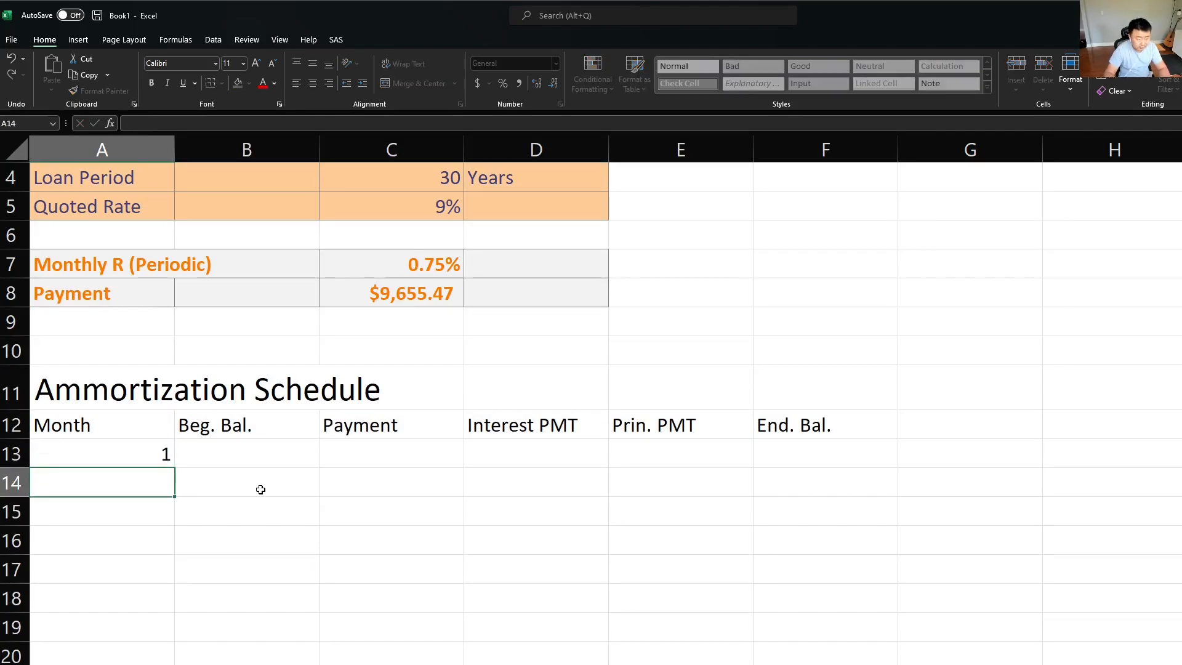
type("=")
key("Up")
type("+1")
key("Return")
key("Up")
key("Up")
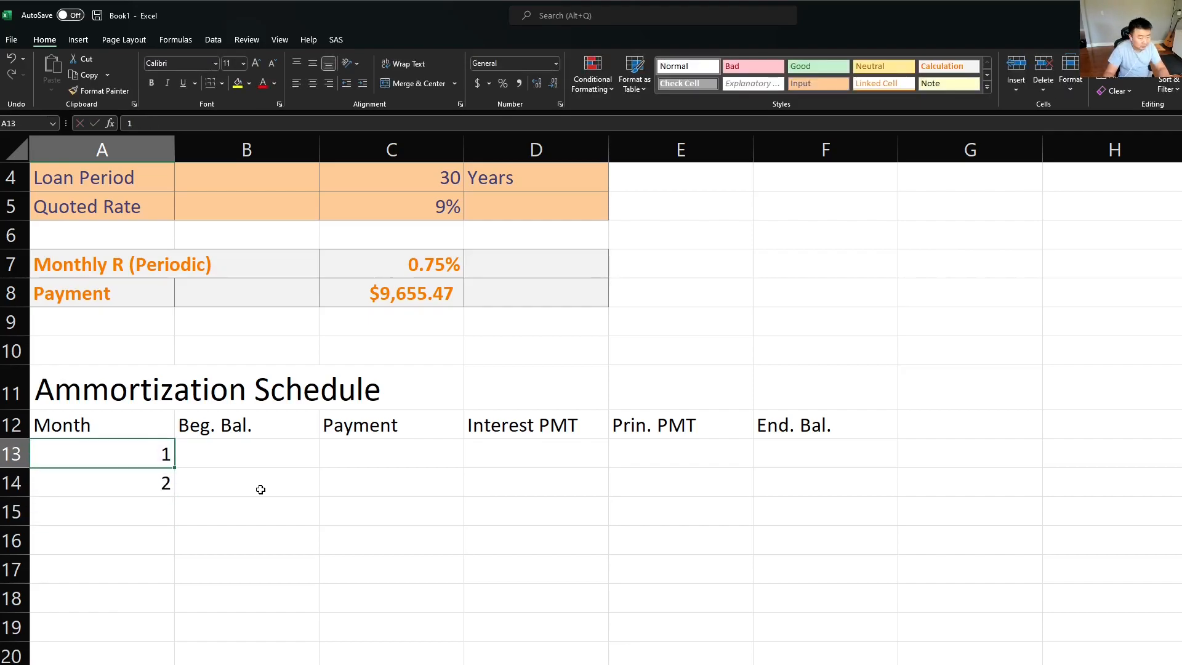
Step: Fill the month formula from A14 down to A16 and check the cell references in the copied formulas
key("Down")
key("F2")
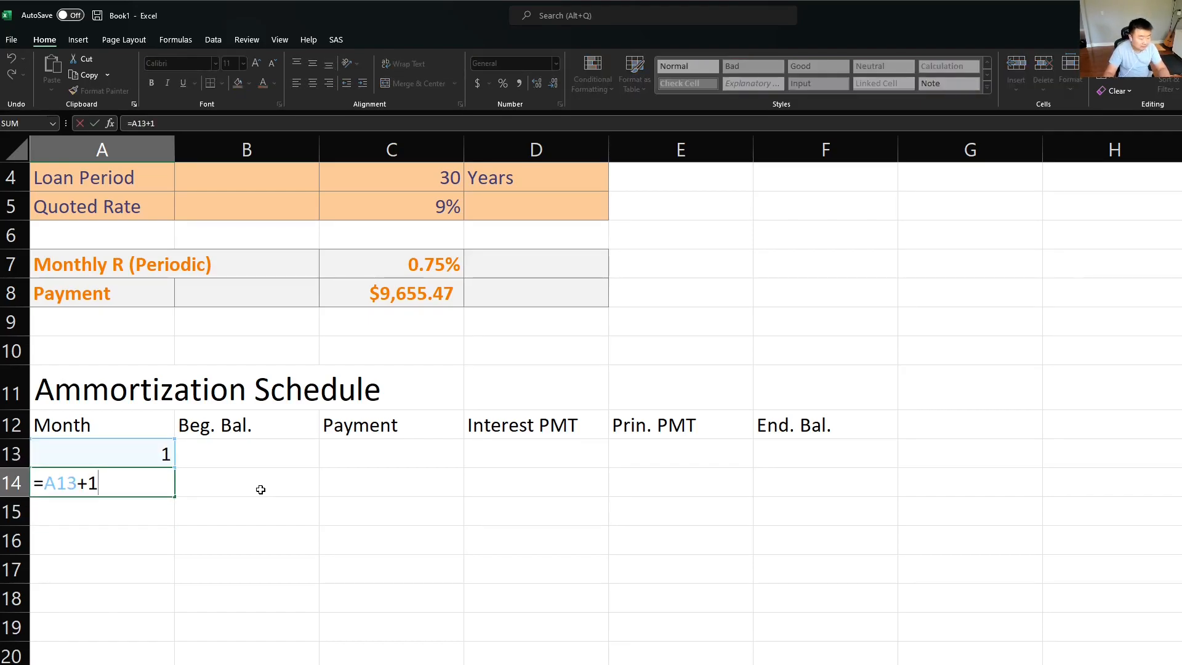
key("Escape")
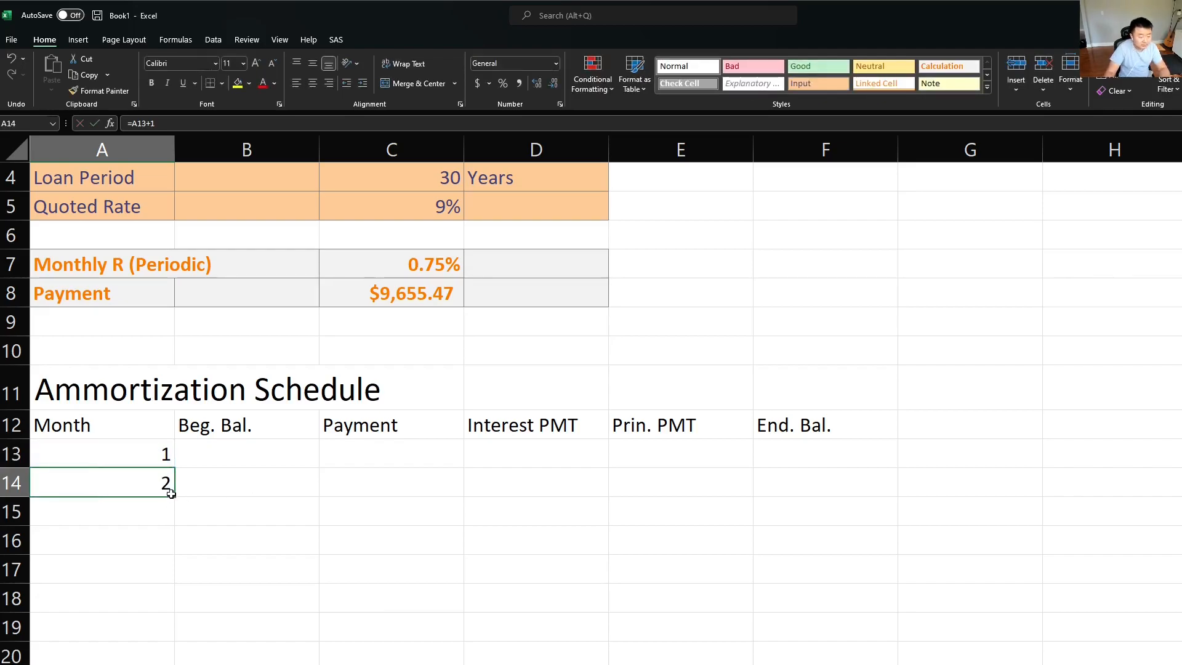
left_click_drag(171, 493, 159, 534)
double_click(164, 516)
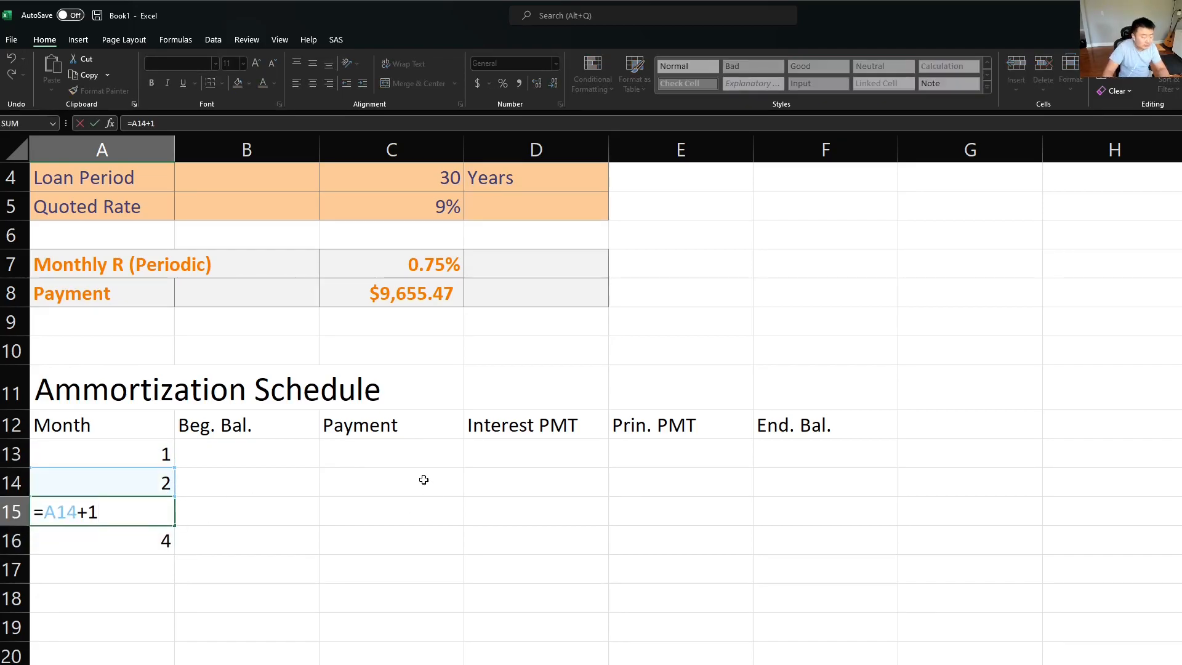
key("Escape")
key("Down")
key("F2")
key("Escape")
Step: Copy the month formula from A16 down column A as far as A368
key("ctrl+c")
key("shift+Page_Down")
key("shift+Page_Down")
key("shift+Page_Down")
key("shift+Page_Down")
key("shift+Page_Down")
key("shift+Page_Down")
key("shift+Page_Down")
key("shift+Page_Down")
key("shift+Page_Down")
key("shift+Page_Down")
key("shift+Page_Down")
key("shift+Page_Down")
key("shift+Page_Down")
key("shift+Page_Down")
key("shift+Page_Down")
key("shift+Page_Down")
key("shift+Page_Down")
key("shift+Page_Down")
key("shift+Page_Down")
key("shift+Page_Down")
key("shift+Page_Down")
key("shift+Page_Down")
key("shift+Page_Up")
key("ctrl+v")
key("ctrl+Down")
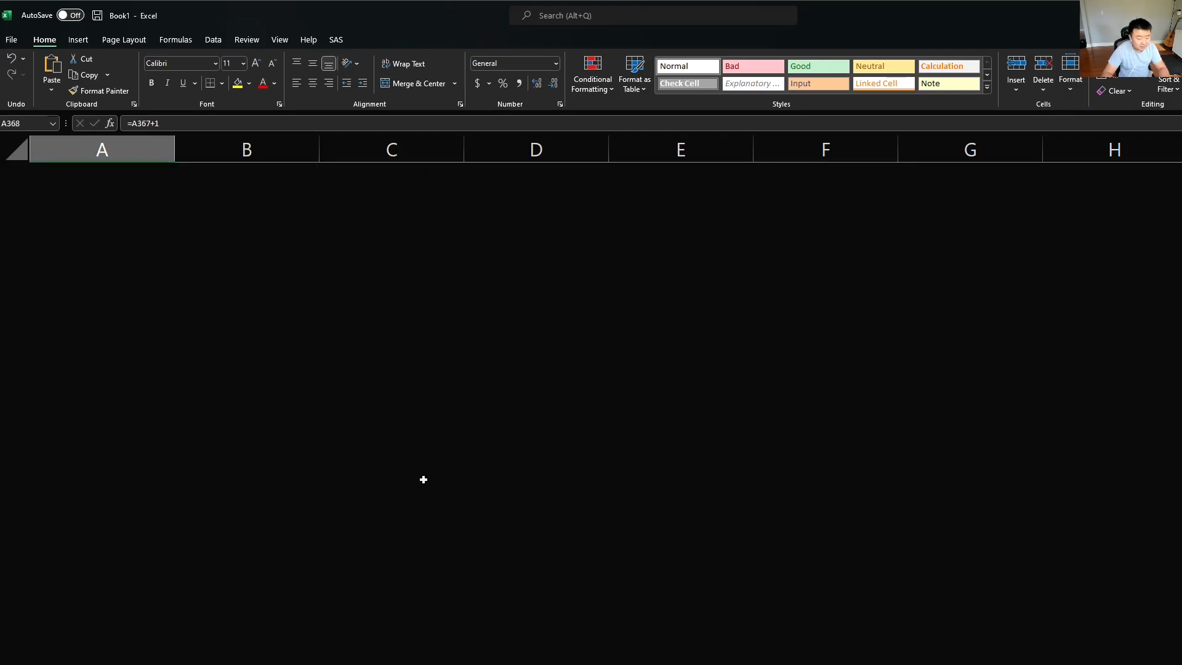
Step: Extend the month numbering a few rows below A368 and delete the surplus last entry
key("ctrl+c")
key("shift+Down")
key("shift+Down")
key("shift+Down")
key("shift+Down")
key("shift+Down")
key("ctrl+v")
key("ctrl+Down")
key("Delete")
Step: Link the first month's beginning balance in B13 to the loan amount with the absolute reference =$C$3
key("ctrl+Up")
key("ctrl+Up")
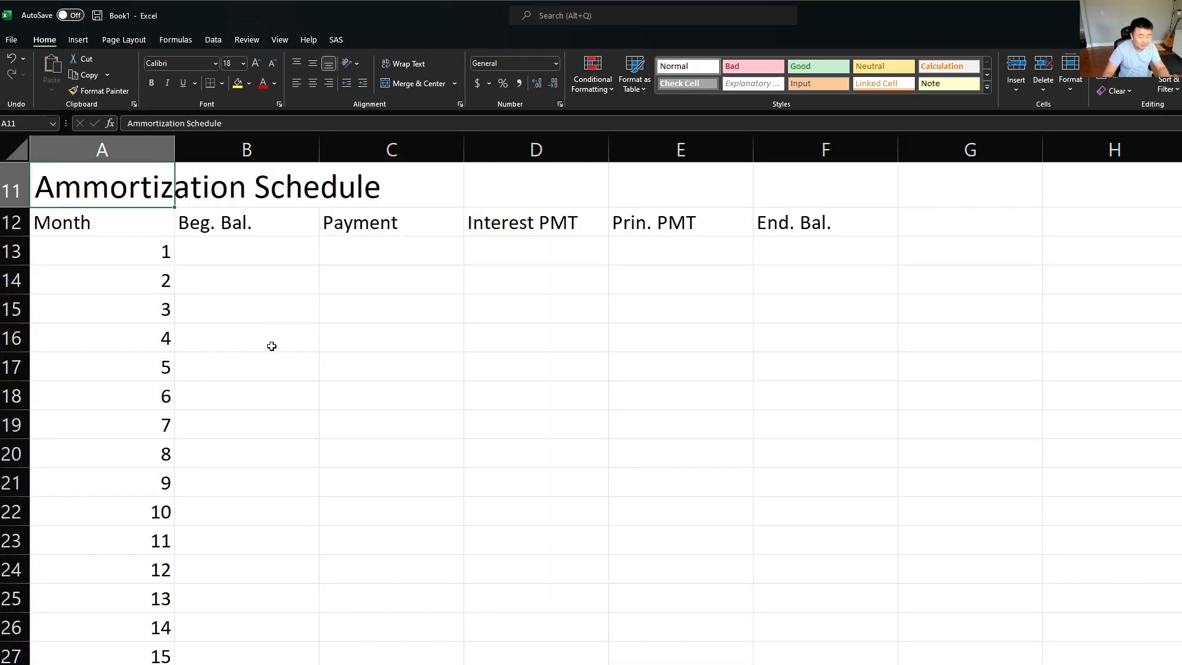
scroll(277, 357, "up", 4)
left_click(256, 520)
left_click(286, 539)
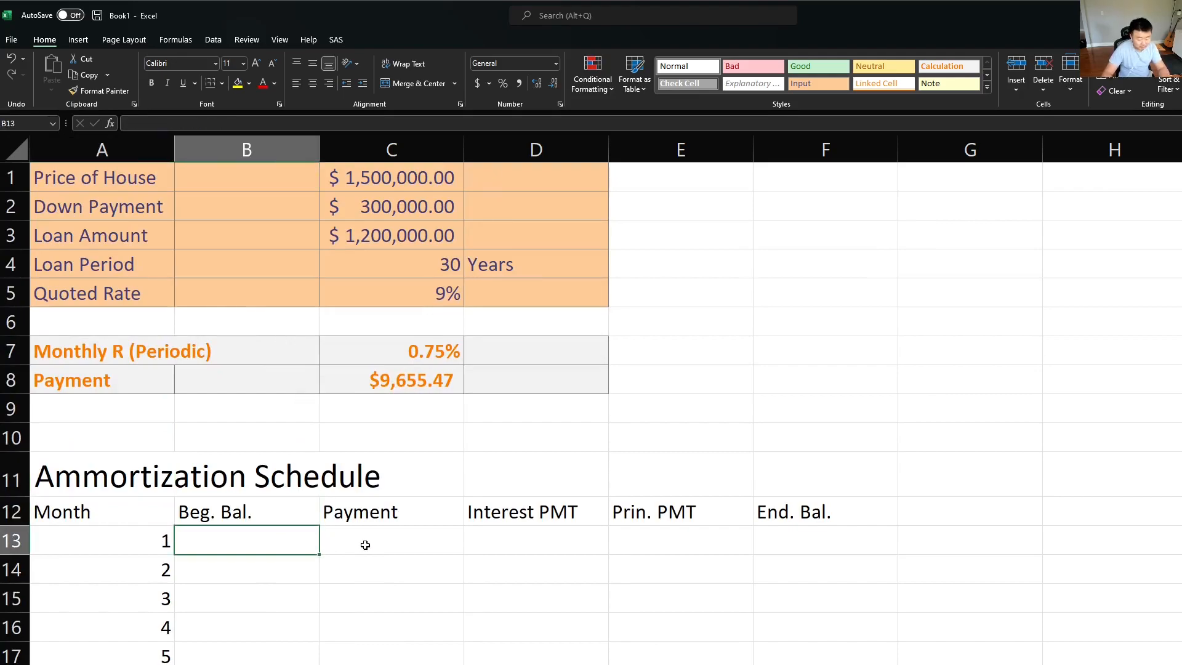
type("=")
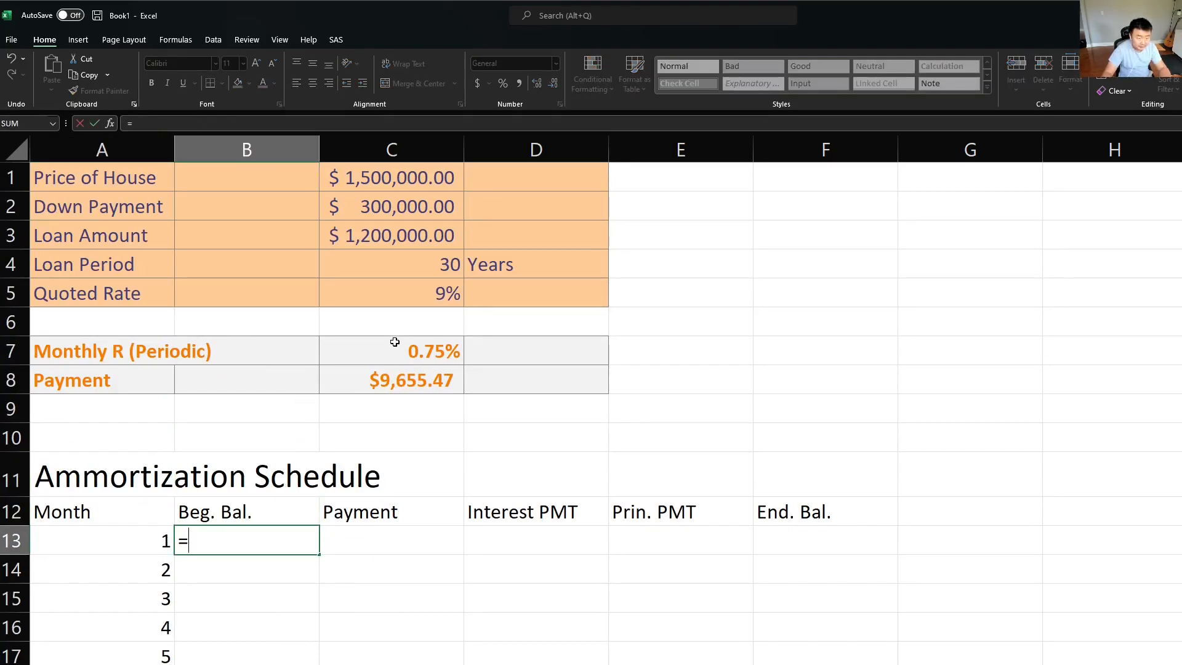
left_click(401, 239)
key("F4")
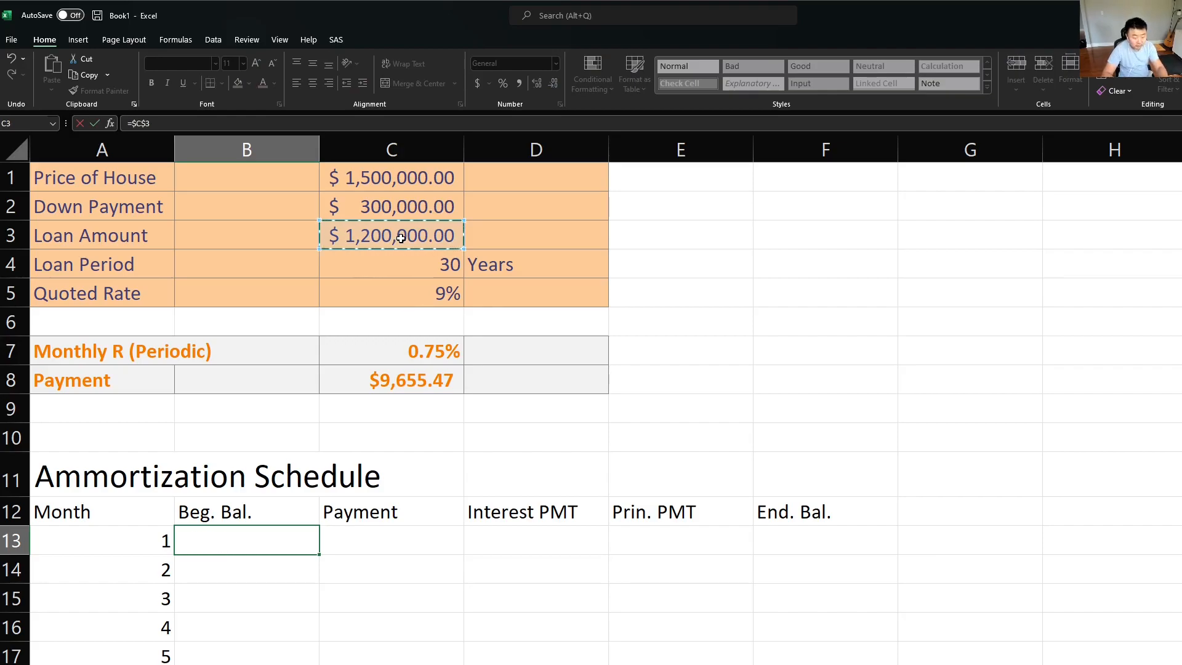
key("Return")
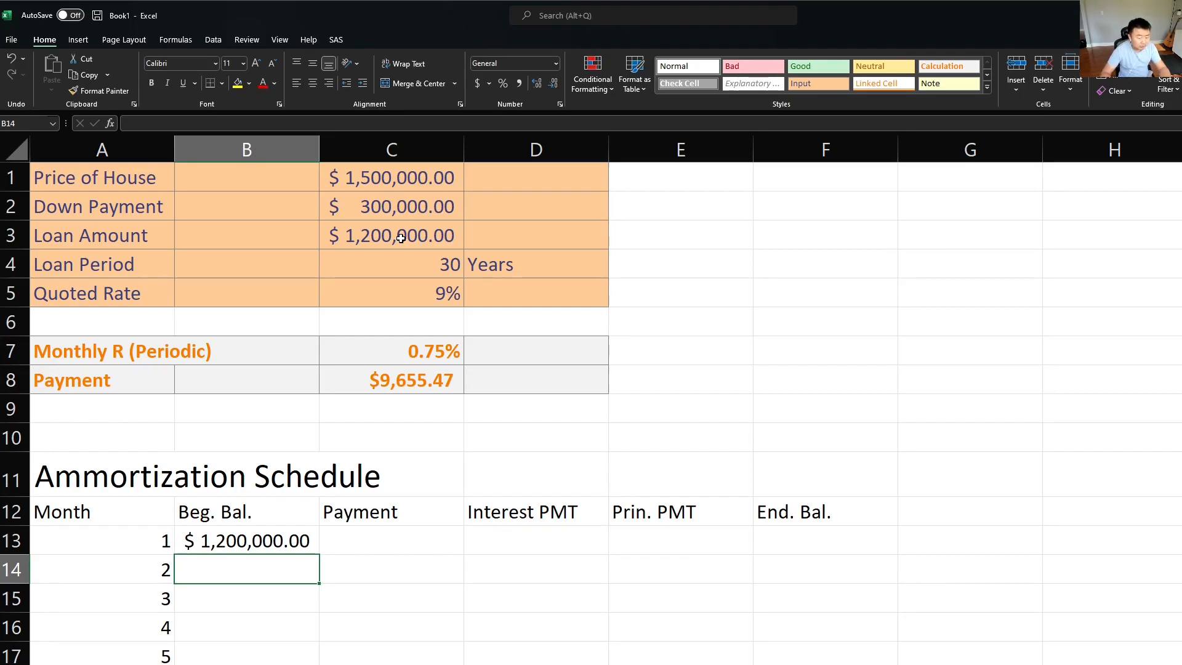
Step: Link the first month's payment in C13 to the calculated payment with the absolute reference =$C$8
key("Up")
key("Right")
type("=")
key("Up")
key("Up")
key("Up")
key("Up")
key("Up")
key("F4")
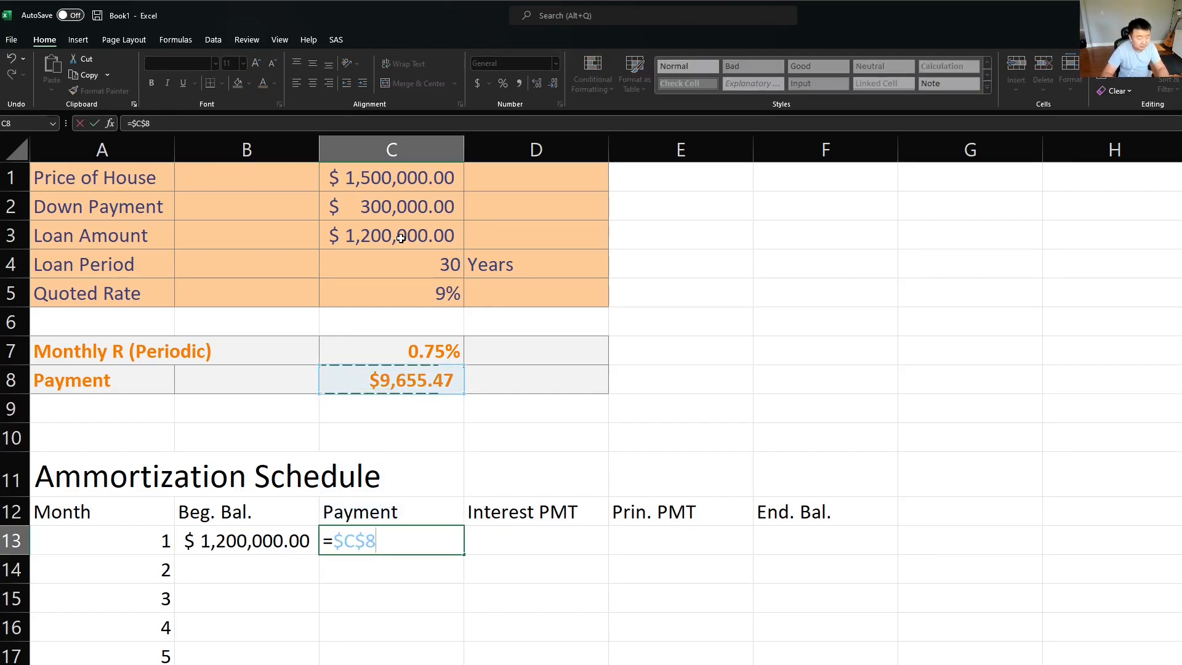
key("Return")
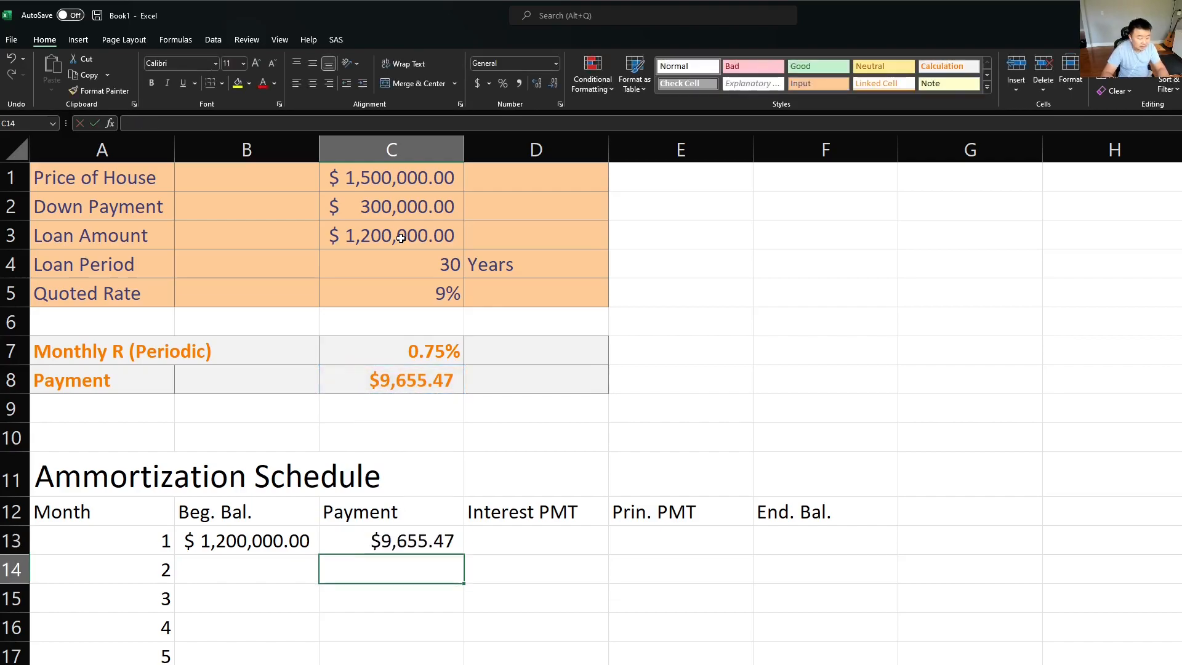
key("Up")
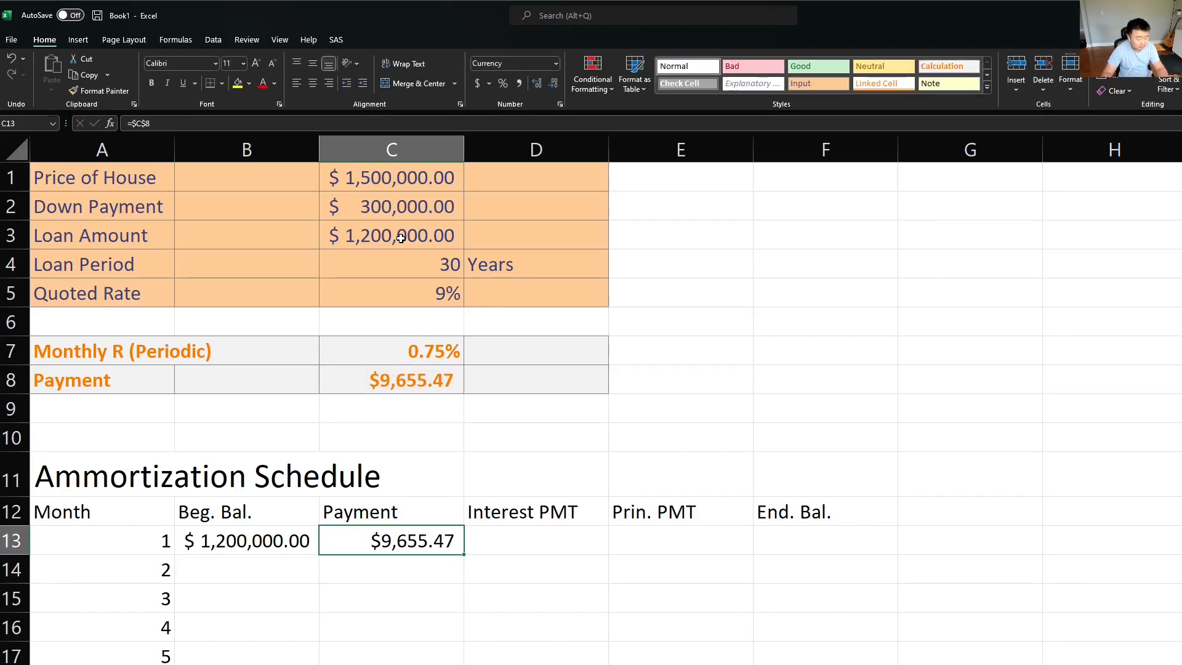
Step: Calculate the first month's interest in D13 from the beginning balance and the fixed monthly rate with =B13*$C$7
key("F2")
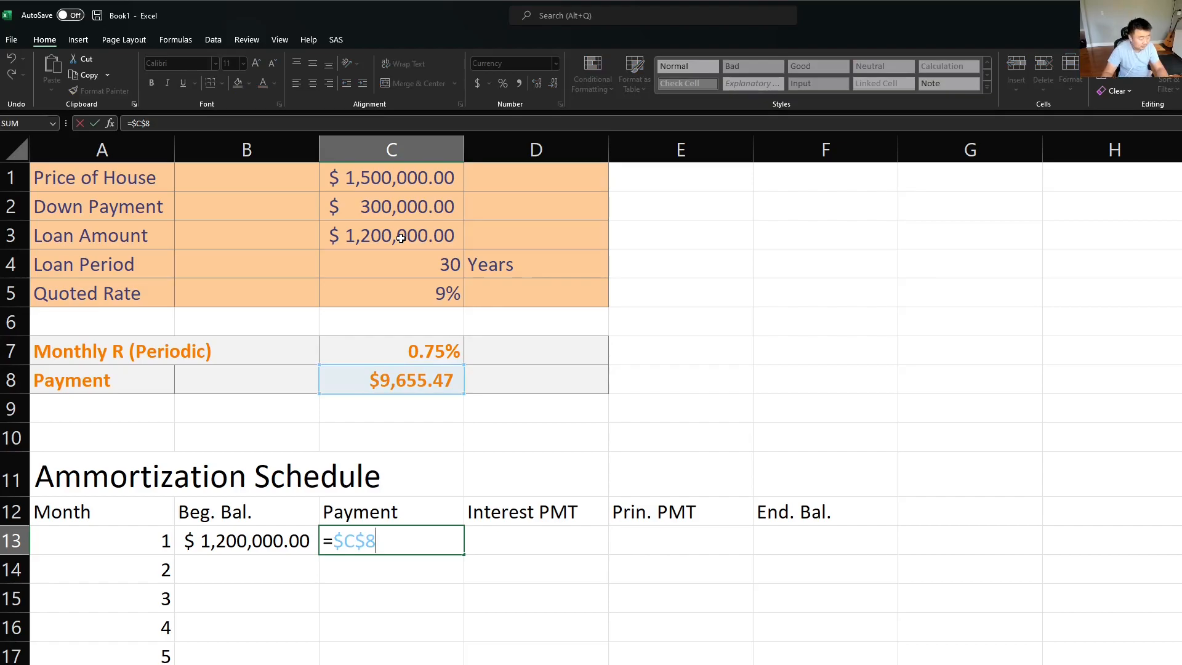
key("Escape")
key("Right")
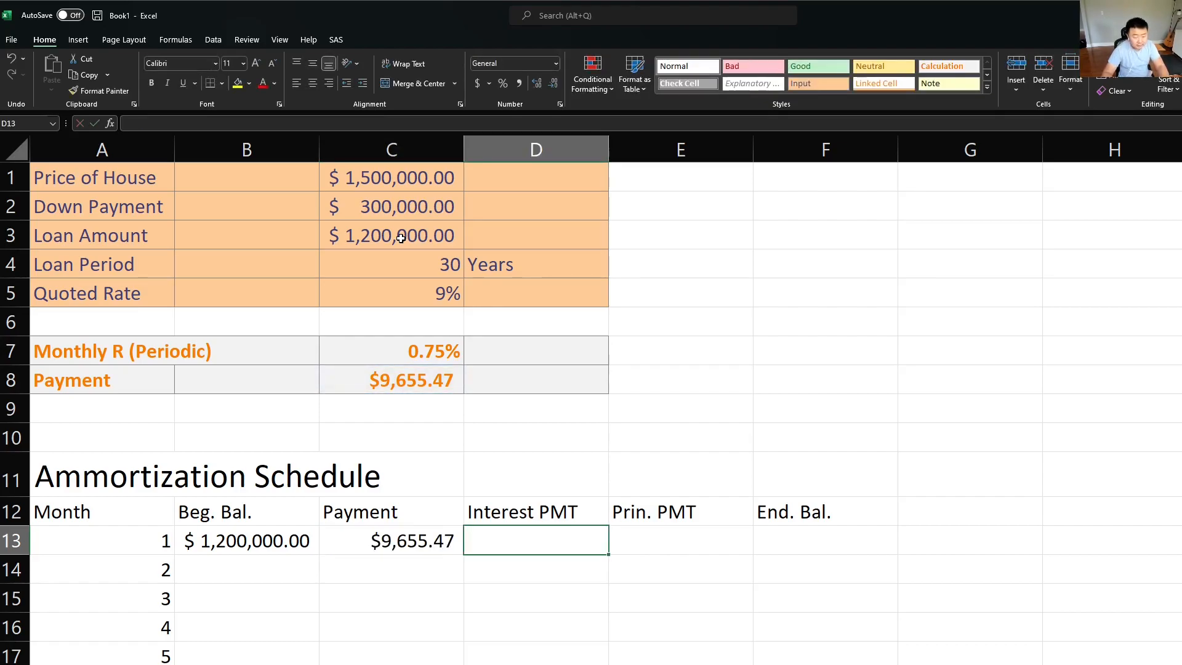
type("=")
key("Left")
key("Left")
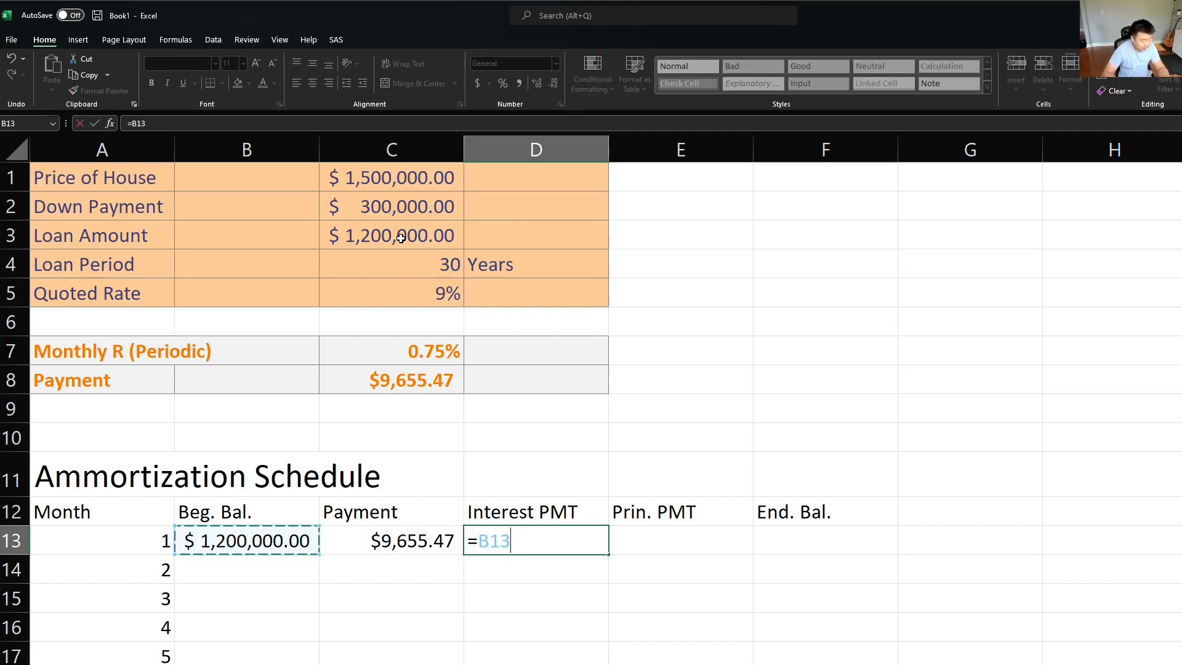
type("*")
key("Up")
key("Up")
key("Up")
key("Up")
key("Up")
key("Up")
key("Left")
key("F4")
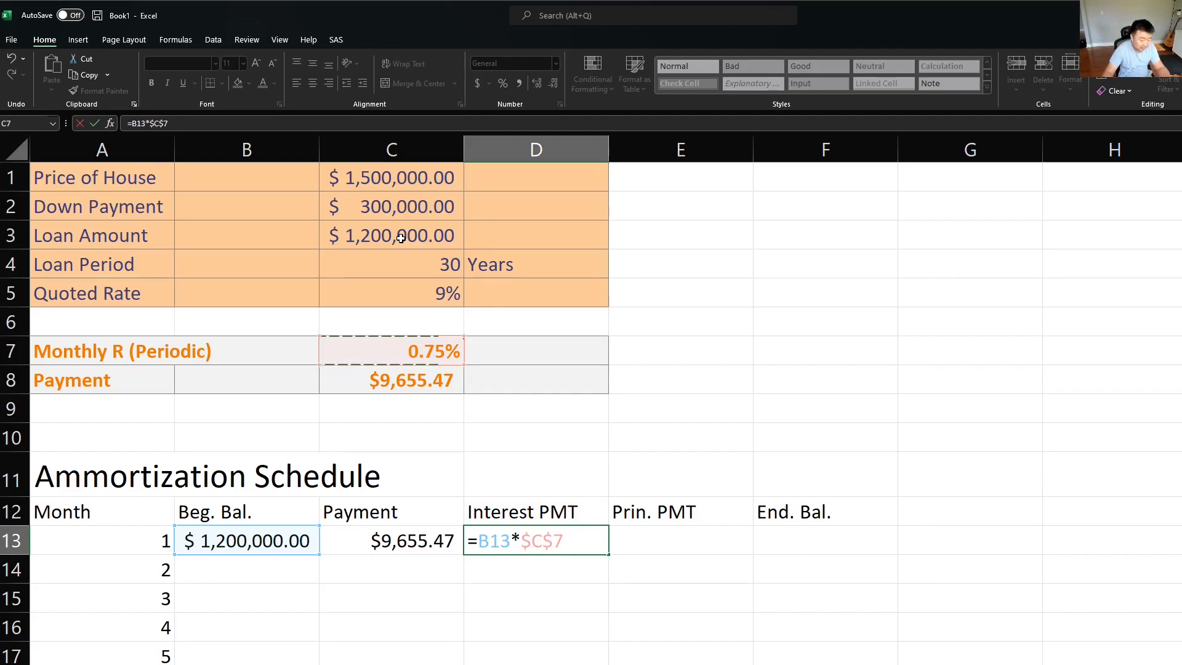
key("Return")
key("Up")
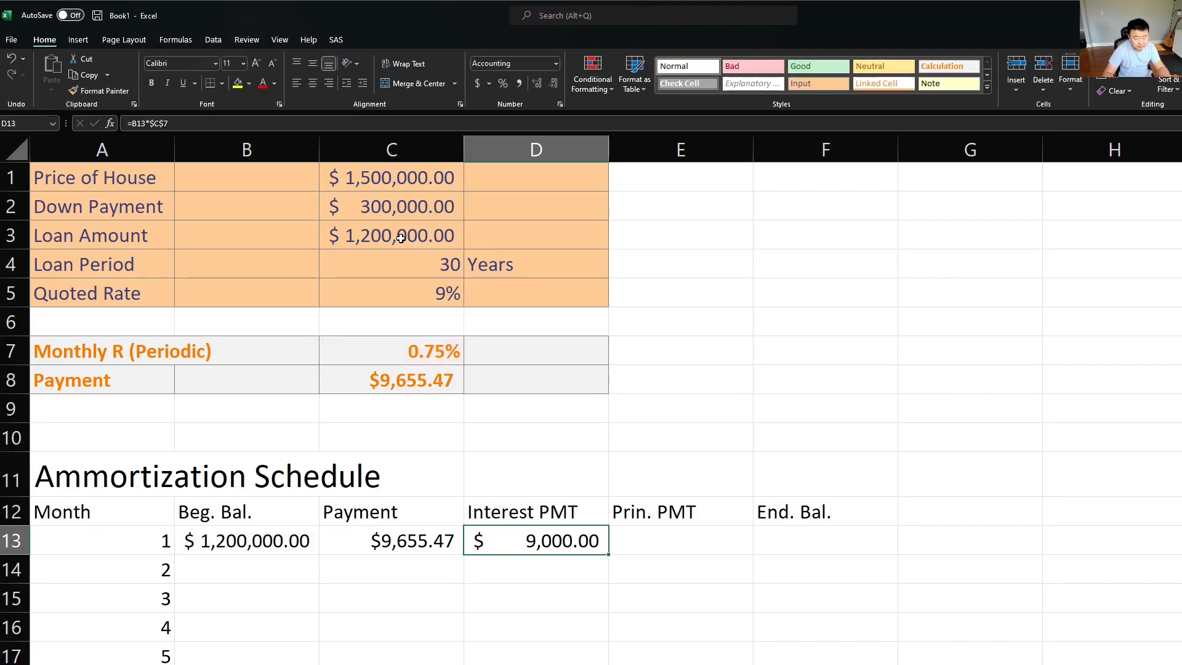
Step: Calculate the first month's principal payment in E13 as payment minus interest with =C13-D13
key("Right")
type("=")
key("Left")
key("Left")
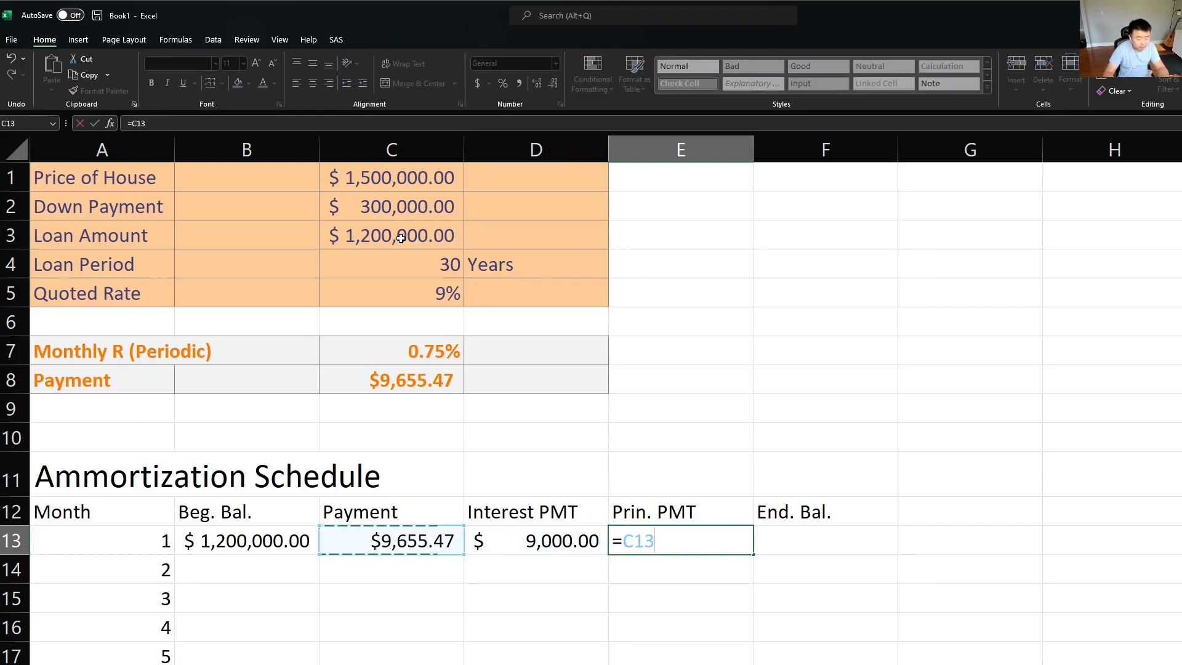
type("-")
key("Left")
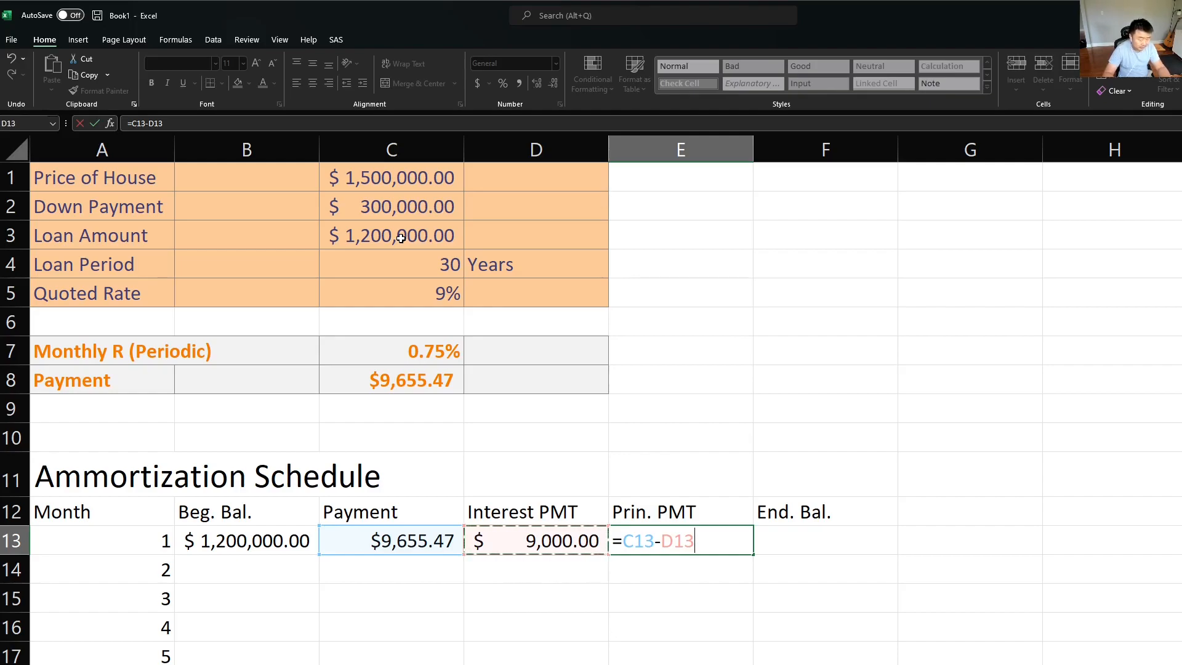
key("Return")
key("Up")
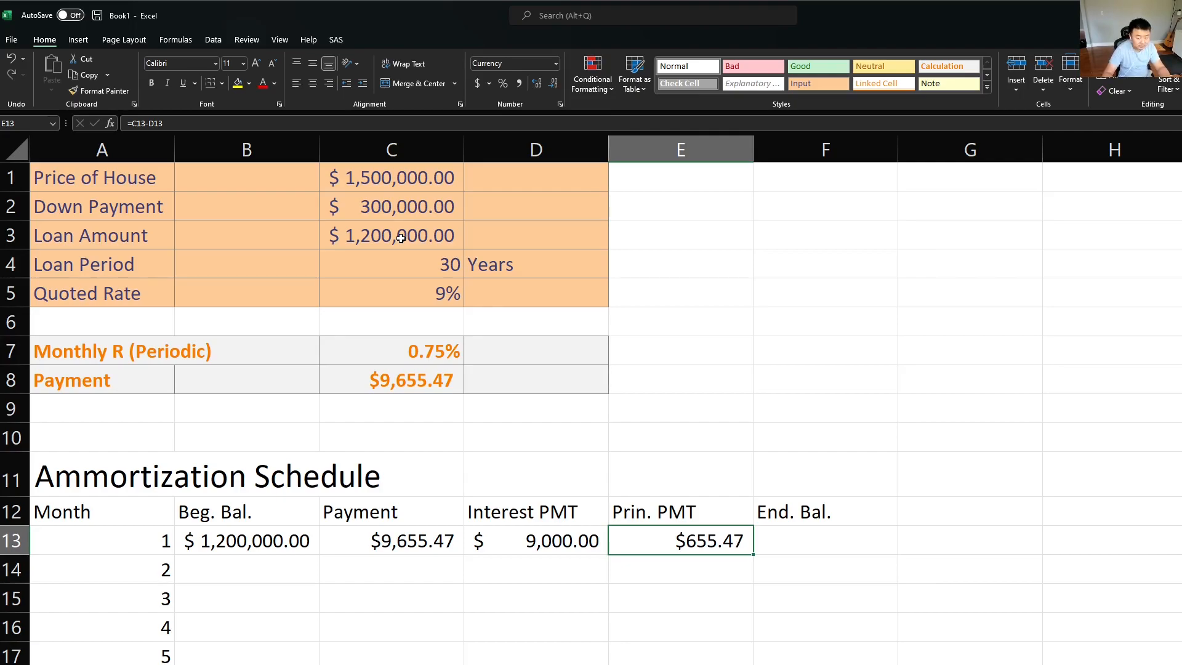
Step: Calculate the first month's ending balance in F13 as the beginning balance minus the principal payment, =B13-E13
key("Right")
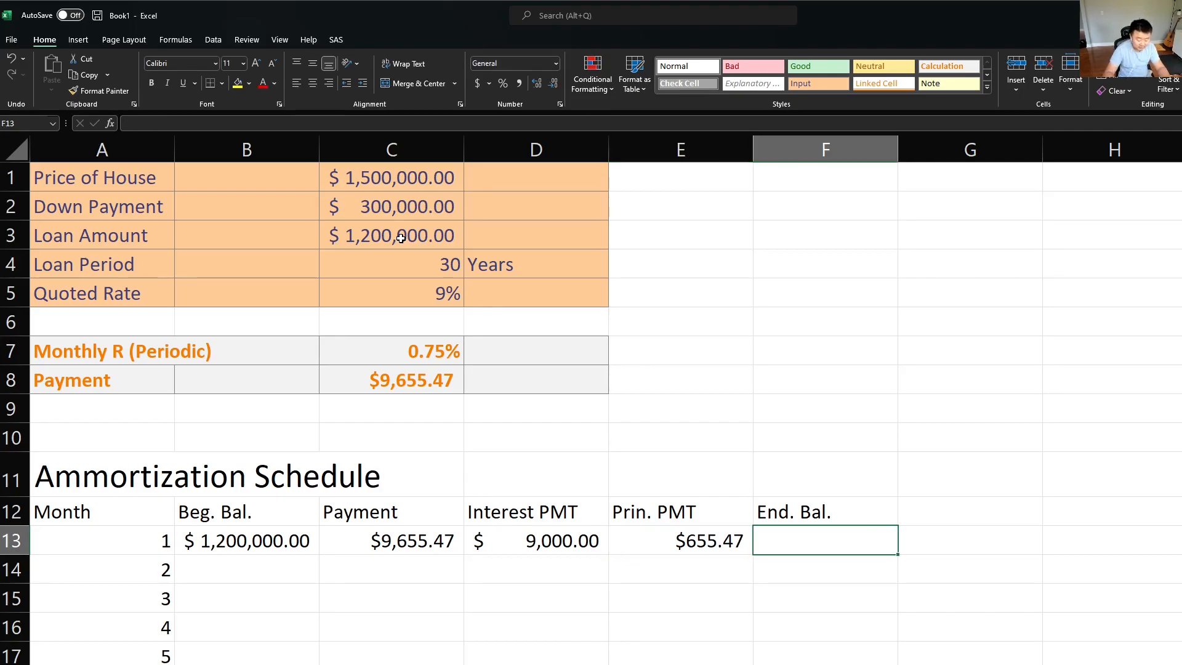
type("=")
key("Left")
key("Left")
key("Left")
key("Left")
type("-")
key("Left")
key("Return")
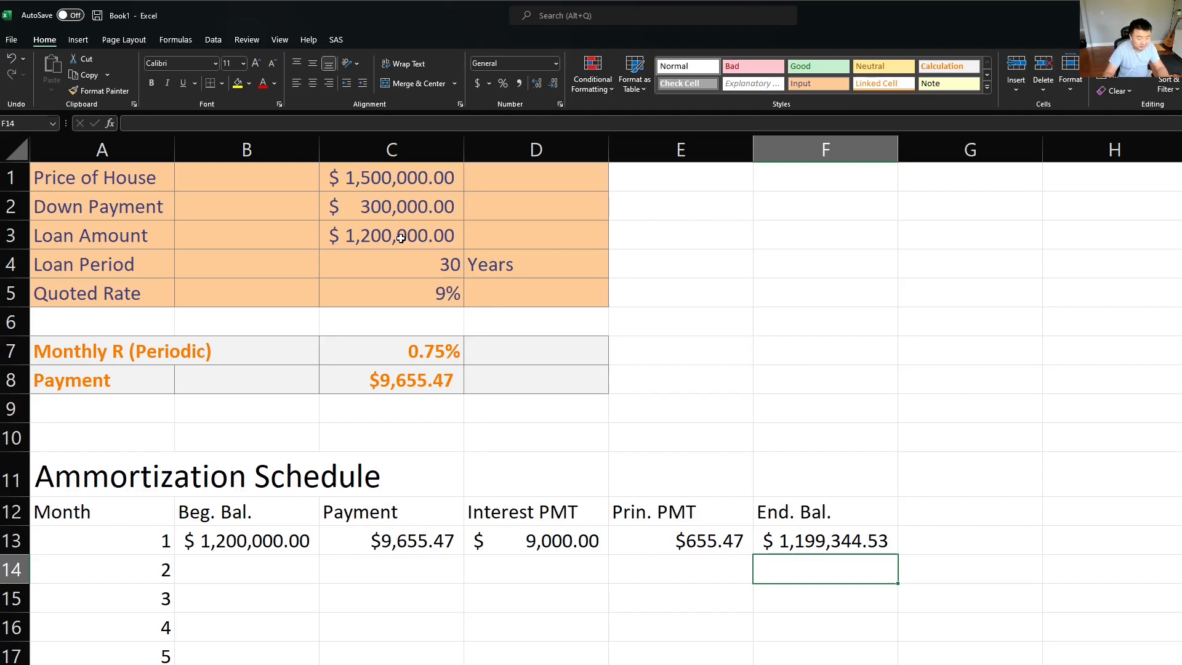
Step: Link the second month's beginning balance in B14 to the first month's ending balance with =F13
key("Left")
key("Left")
key("Left")
key("Left")
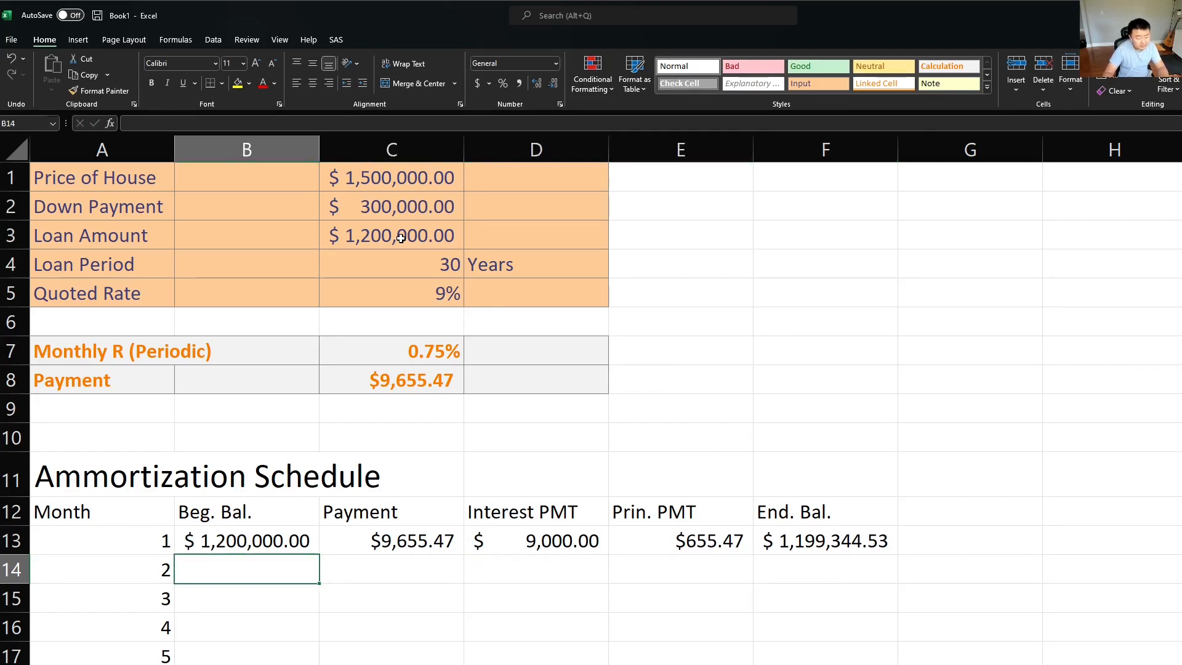
type("=")
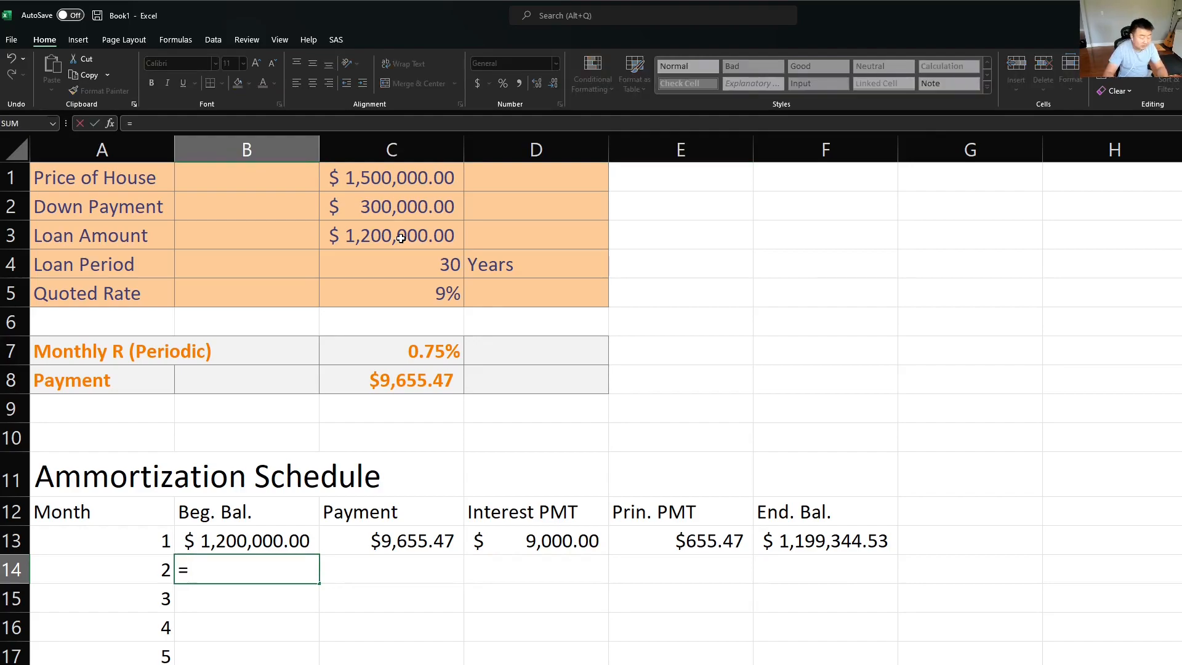
key("Up")
key("Right")
key("Right")
key("Right")
key("Right")
key("Right")
key("Left")
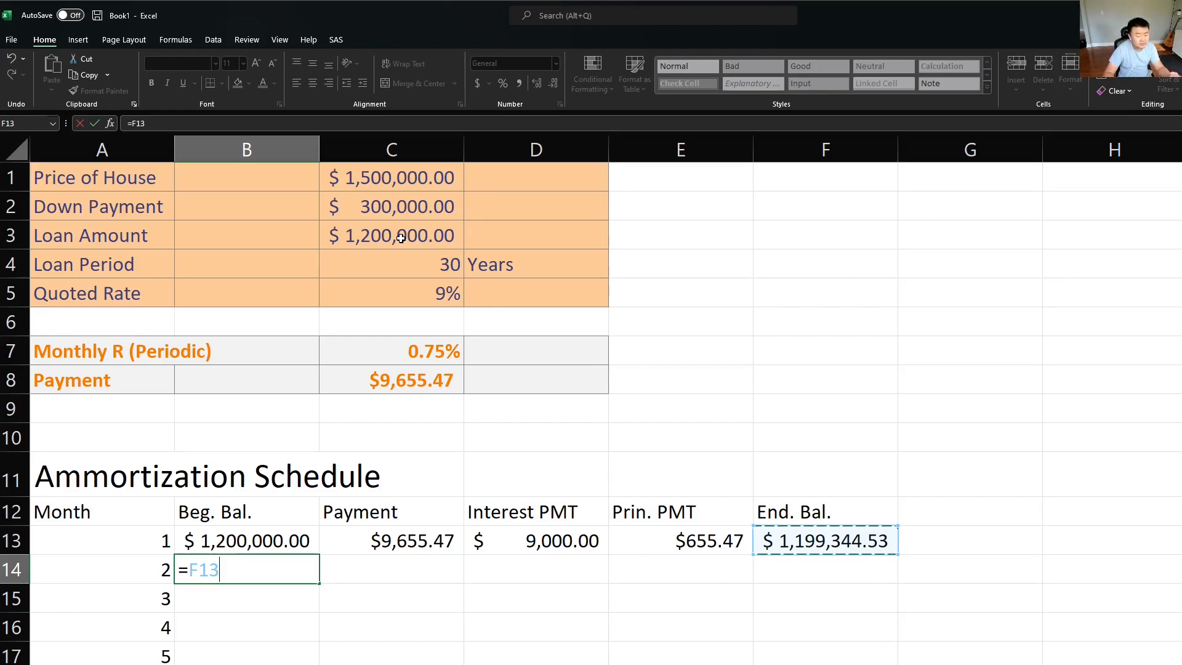
key("Return")
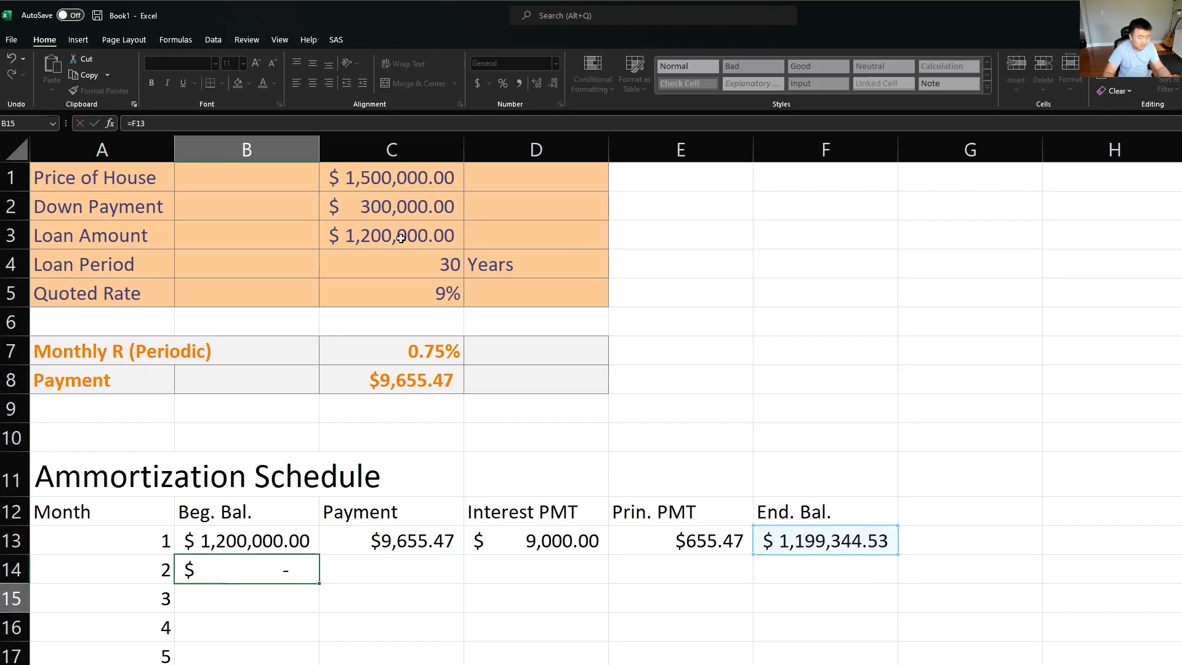
Step: Copy the payment formula from C13 to C14 for the second month and check its reference
key("Up")
key("Right")
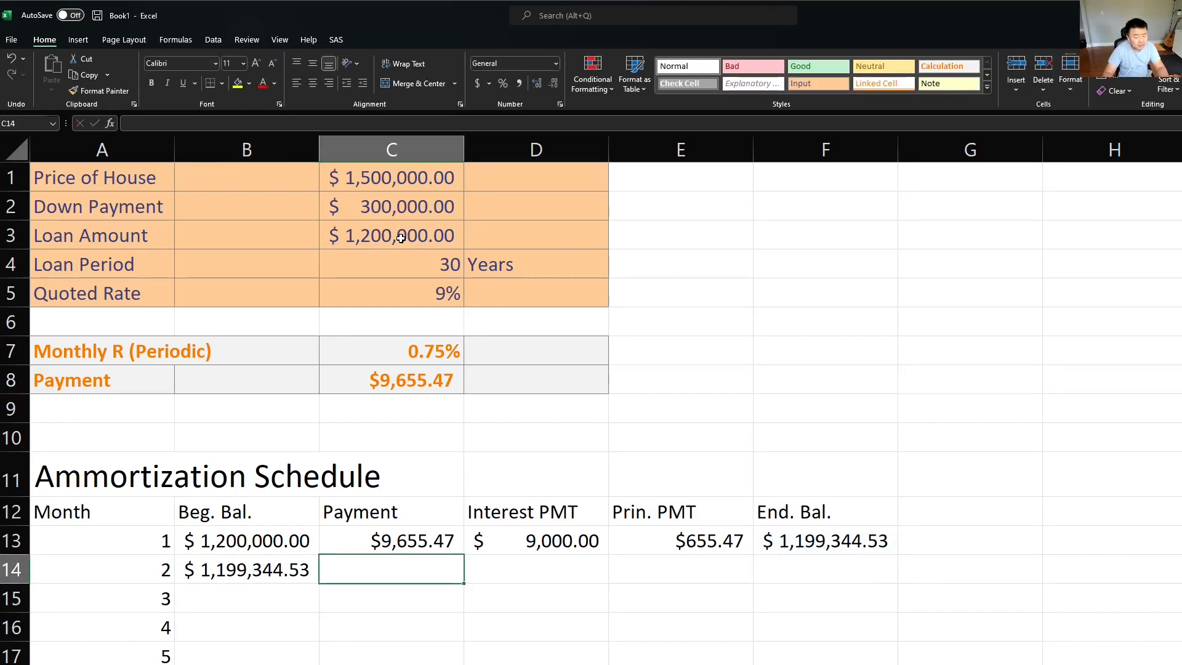
key("Up")
key("ctrl+c")
key("Down")
key("ctrl+v")
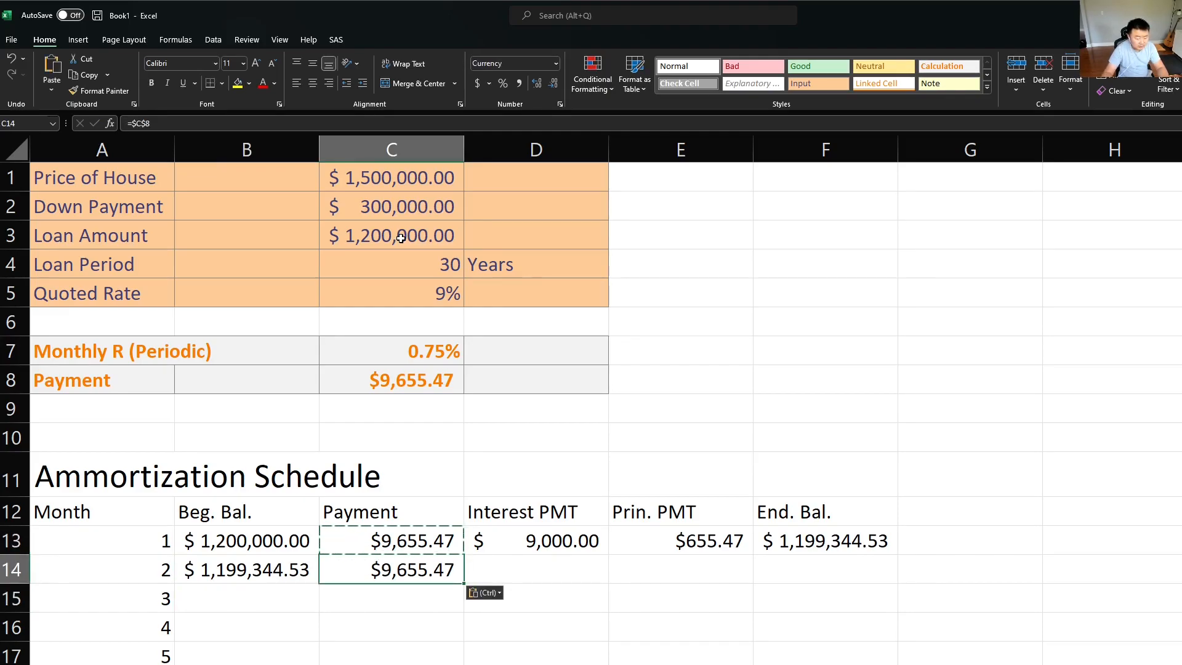
key("Escape")
key("F2")
key("Escape")
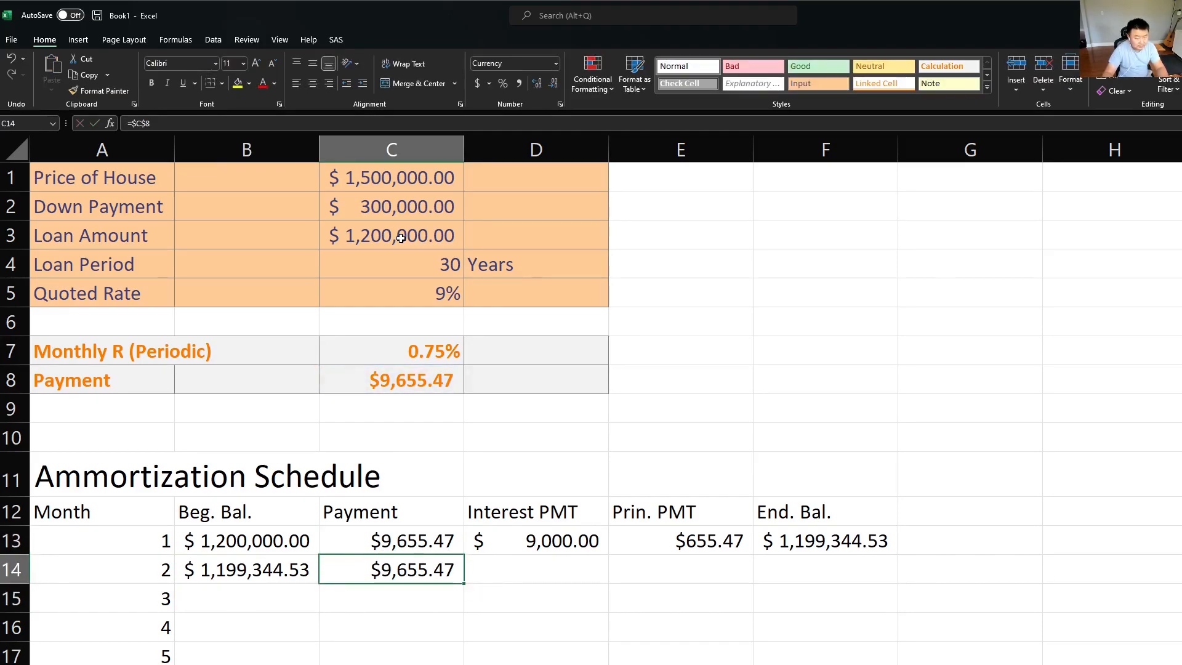
Step: Copy the interest formula from D13 to D14 for the second month and check its references
key("Up")
key("Right")
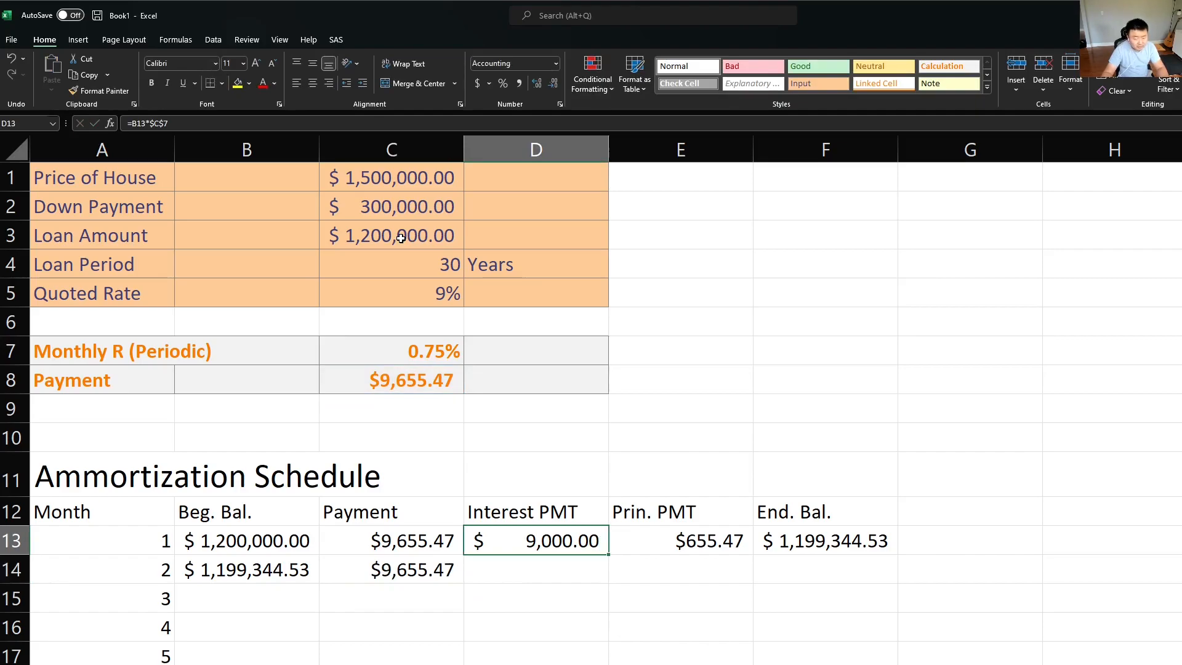
key("F2")
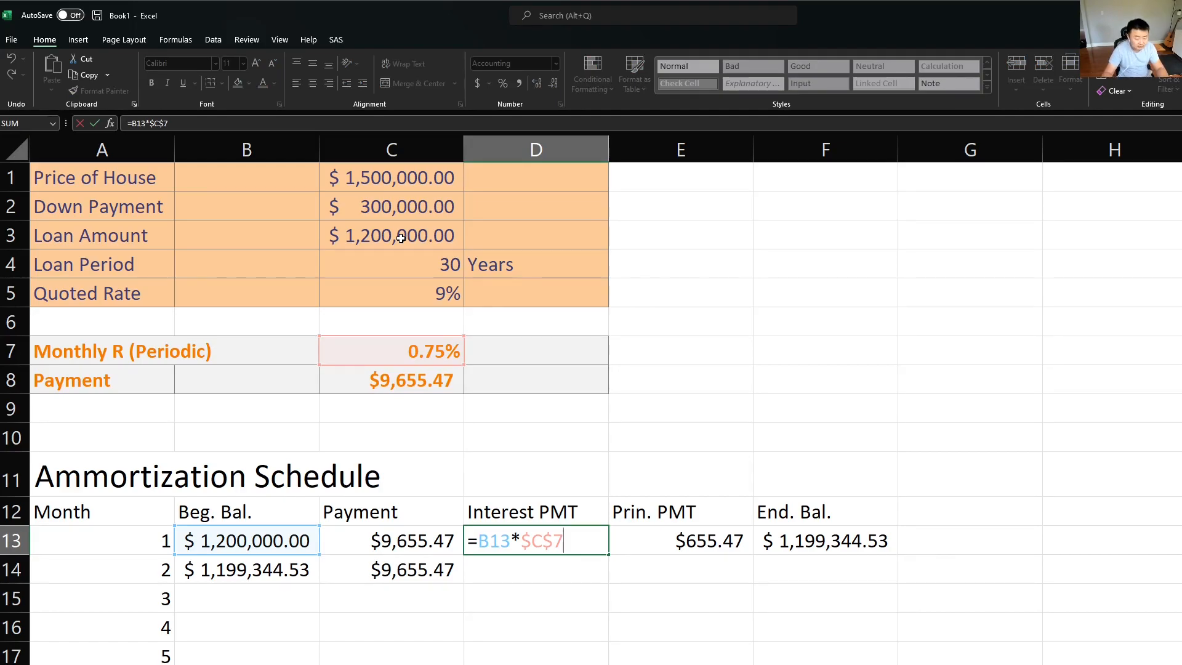
key("ctrl+Return")
key("ctrl+c")
key("Down")
key("ctrl+v")
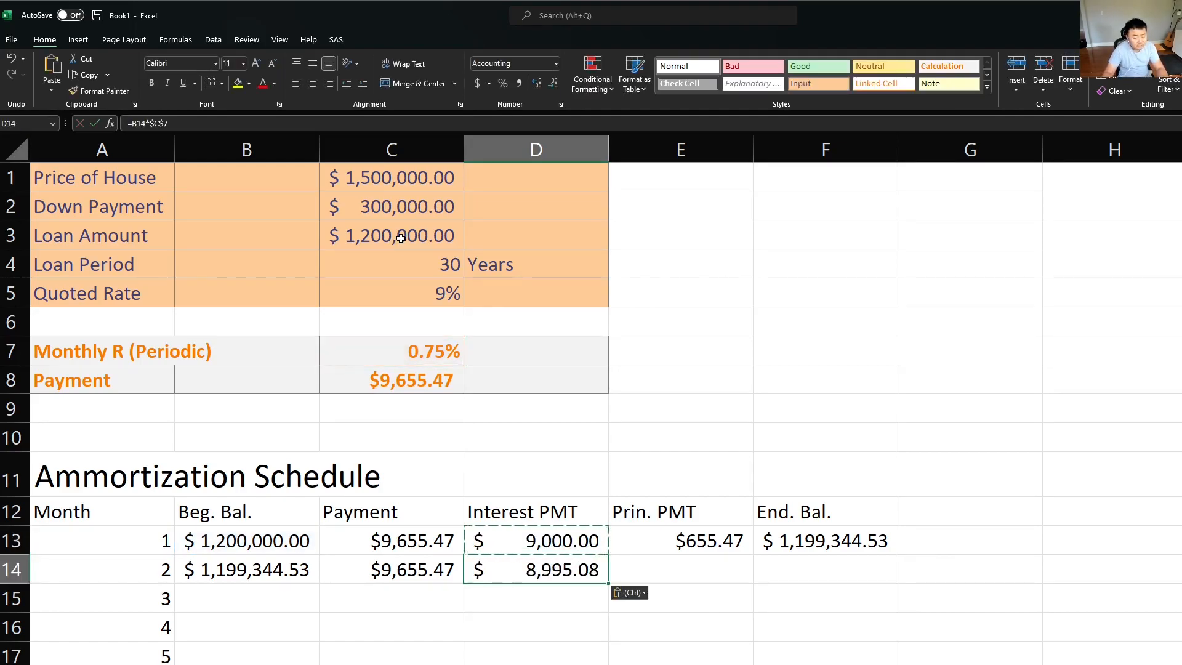
key("F2")
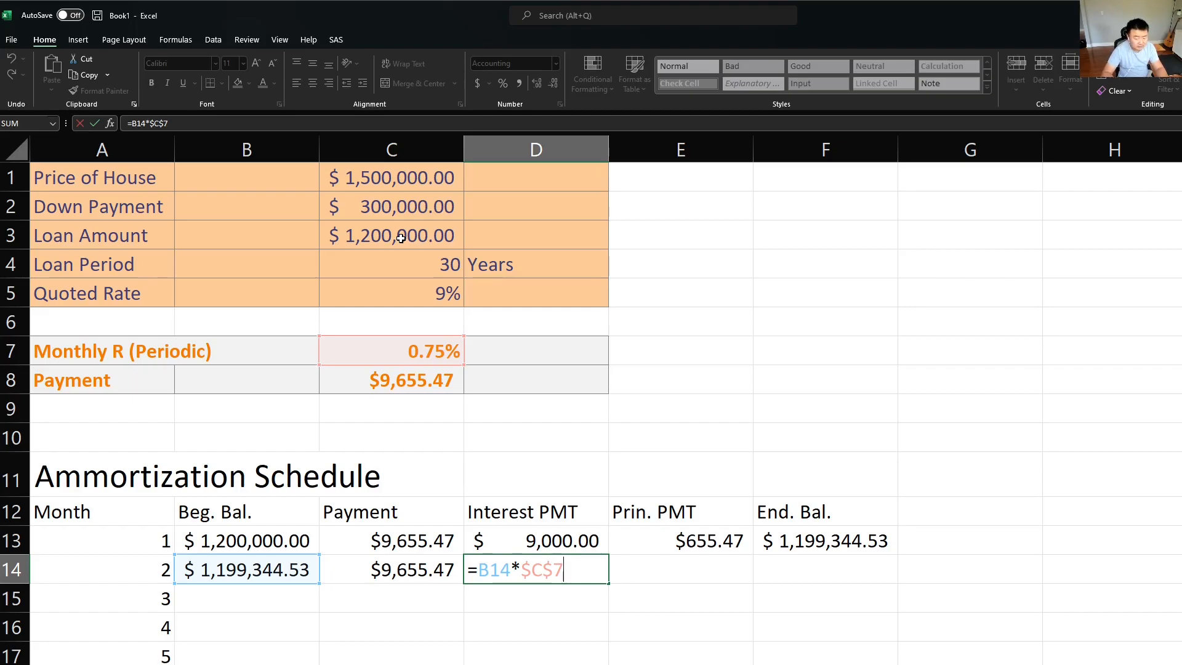
key("ctrl+Return")
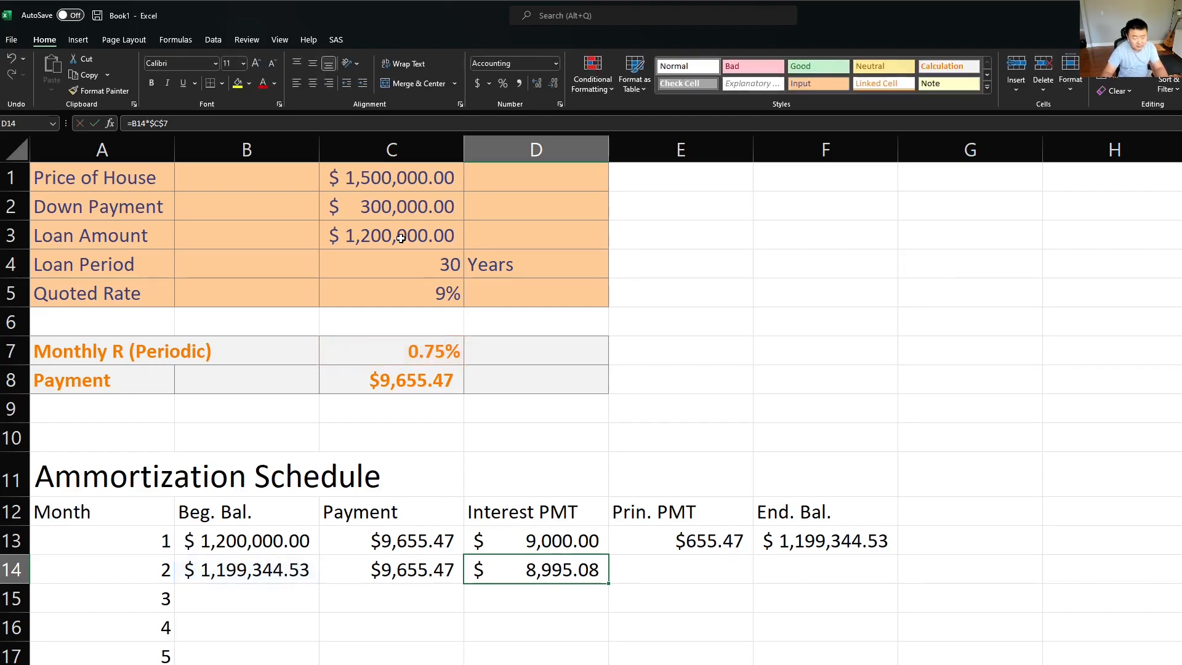
Step: Copy the principal payment formula from E13 to E14 for the second month and check its references
key("Up")
key("Right")
key("ctrl+c")
key("F2")
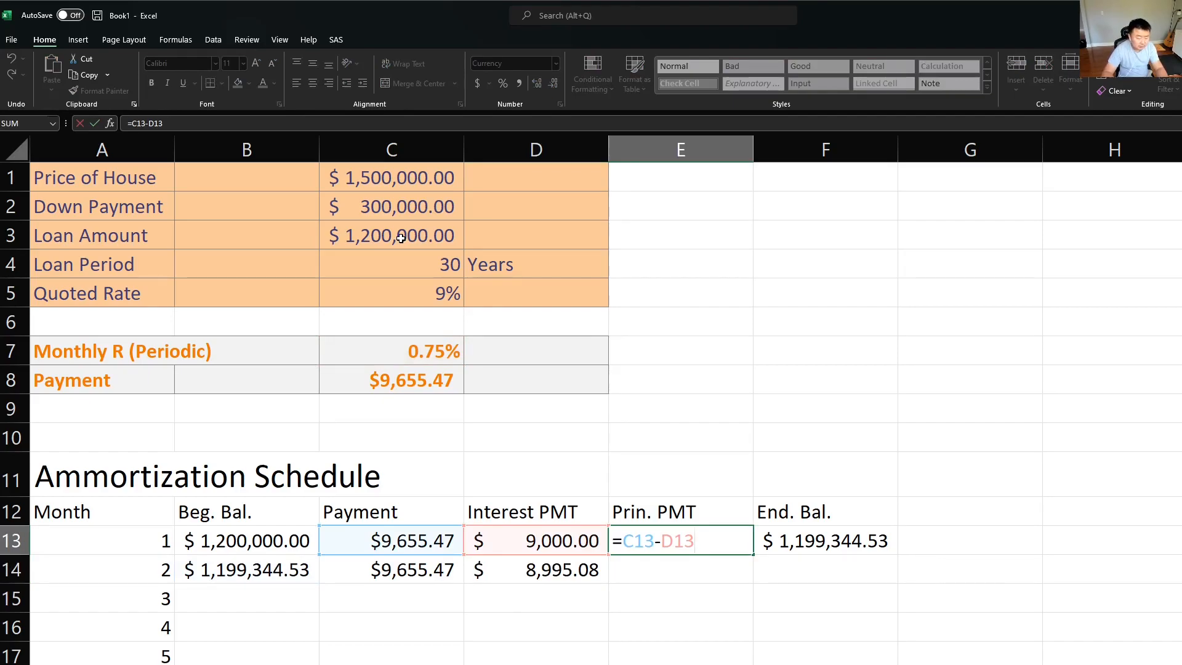
key("ctrl+Return")
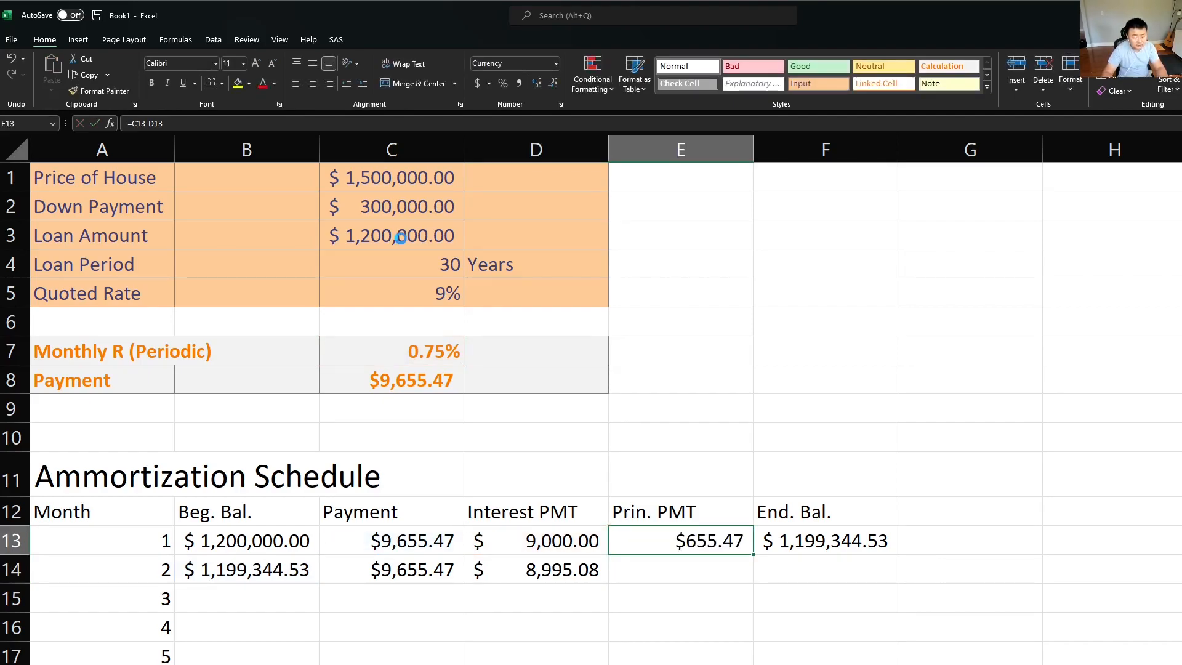
key("ctrl+c")
key("Down")
key("ctrl+v")
key("F2")
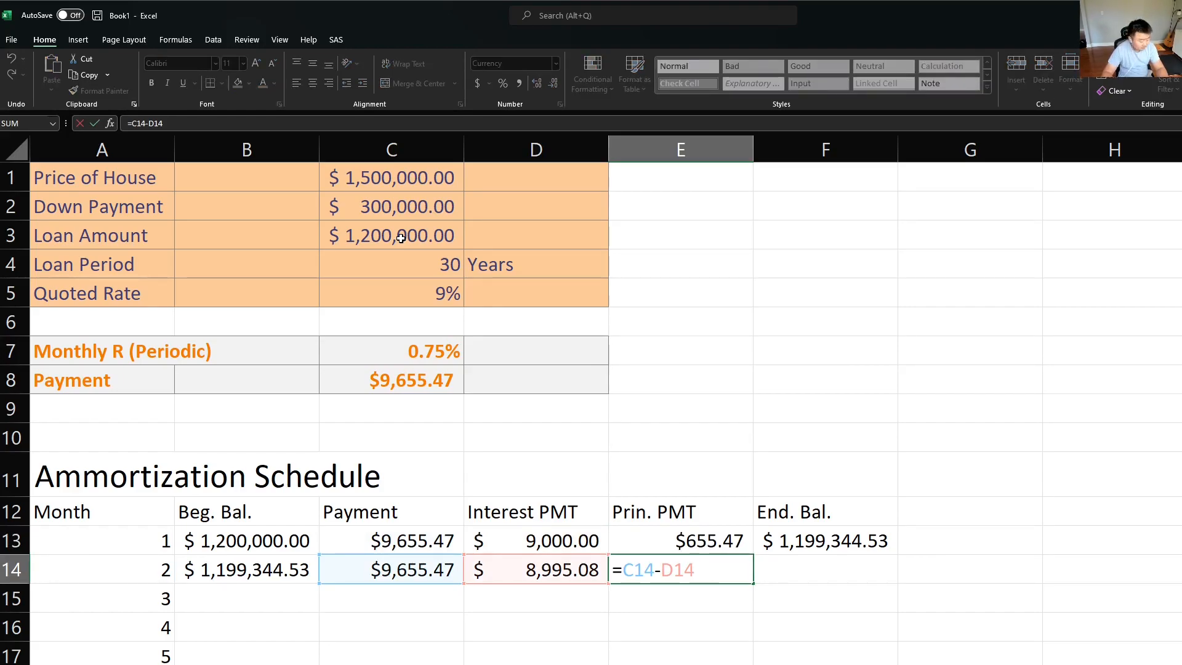
key("ctrl+Return")
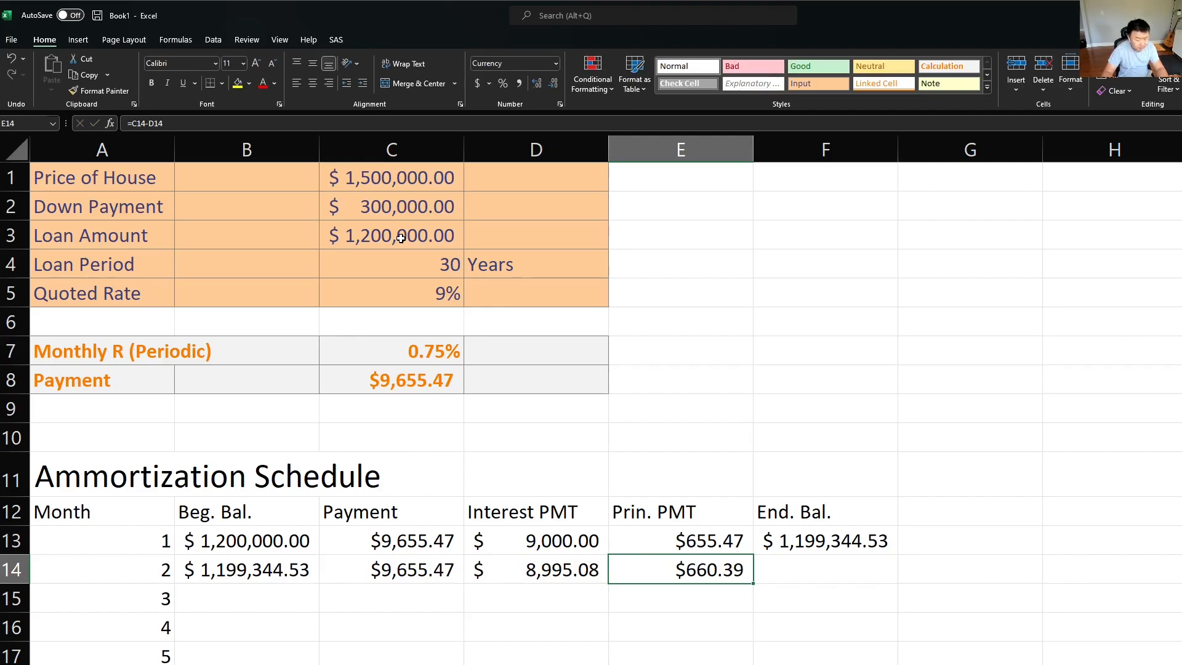
Step: Copy the ending balance formula from F13 to F14 for the second month and check its references
key("Up")
key("Right")
key("ctrl+c")
key("Down")
key("ctrl+v")
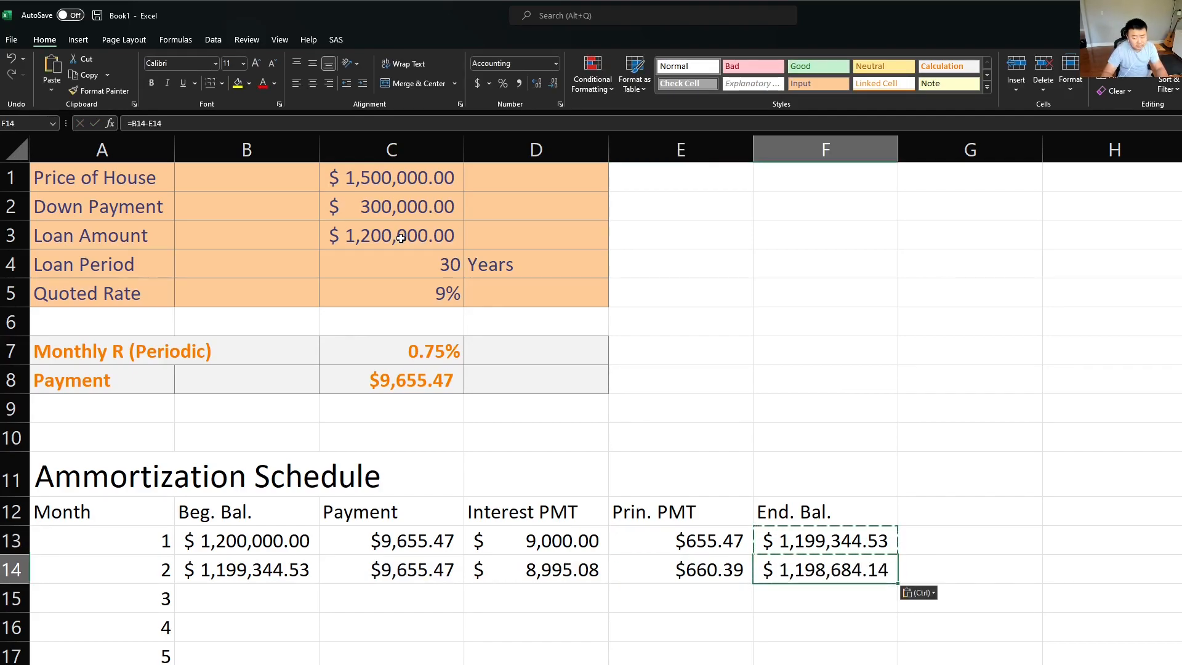
key("F2")
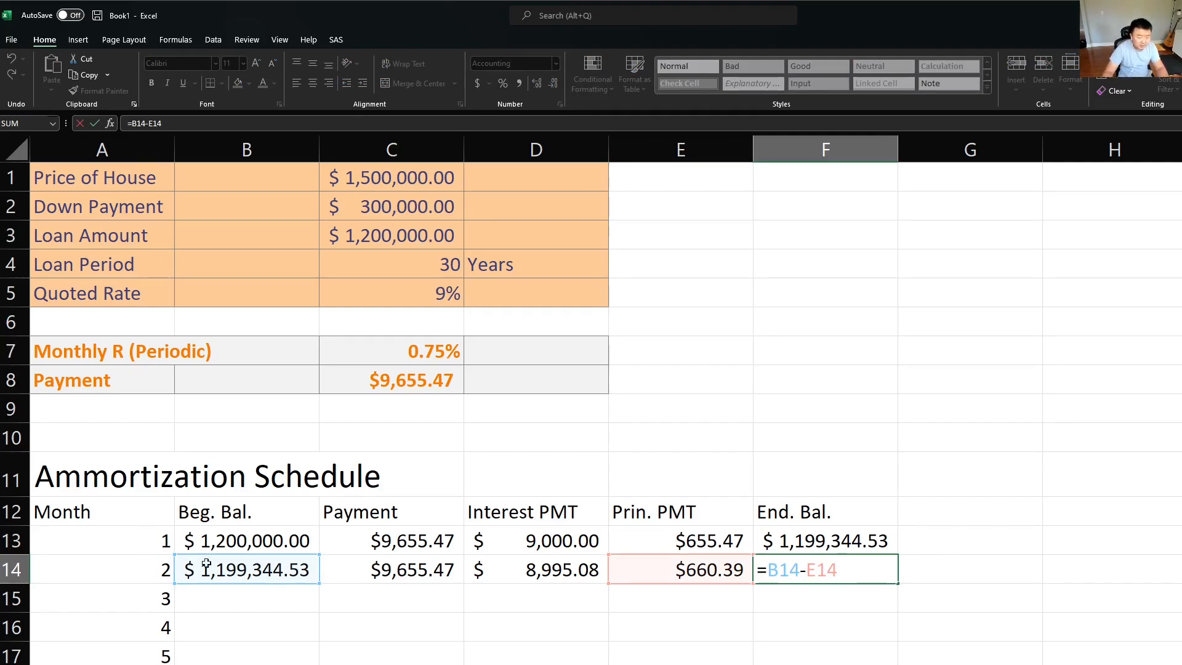
key("Return")
Step: Fill the second month's formulas in B14:F14 down through the last month of the schedule
left_click_drag(252, 569, 874, 569)
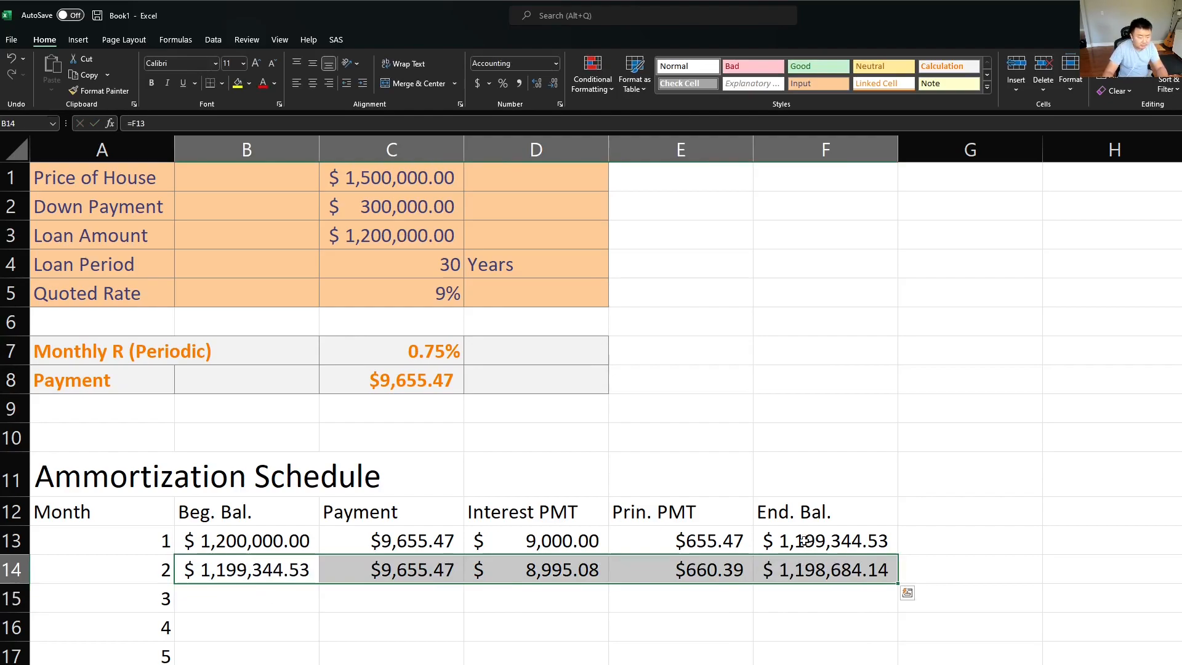
double_click(899, 584)
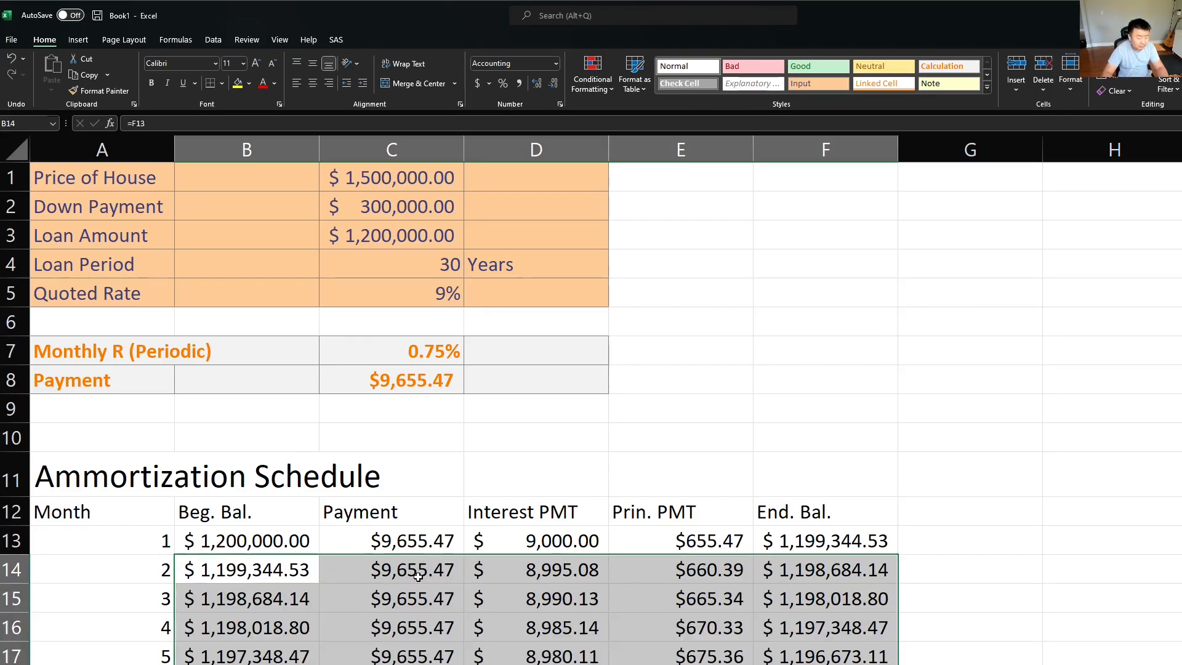
key("Down")
key("Left")
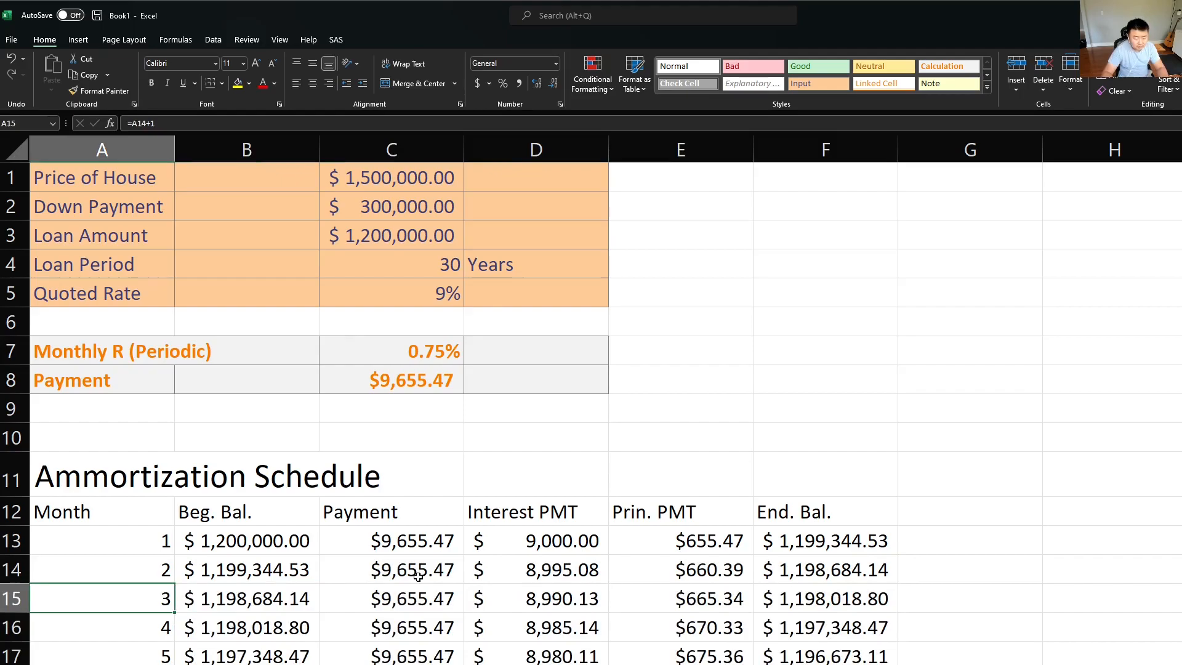
Step: Examine the final month's ending balance, interest and principal in row 372 and compare them with the first months
key("ctrl+Down")
key("Right")
key("Right")
key("Right")
key("Right")
key("Right")
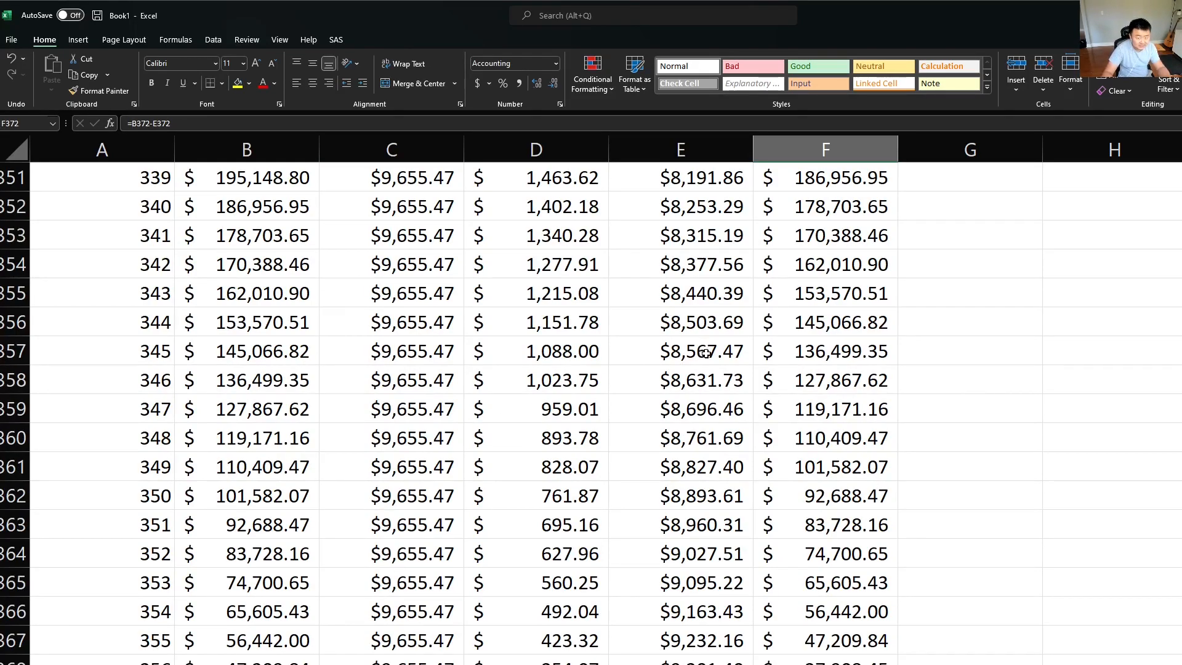
mouse_move(825, 664)
left_mouse_down()
mouse_move(394, 664)
mouse_move(825, 664)
left_mouse_up()
key("Left")
key("Left")
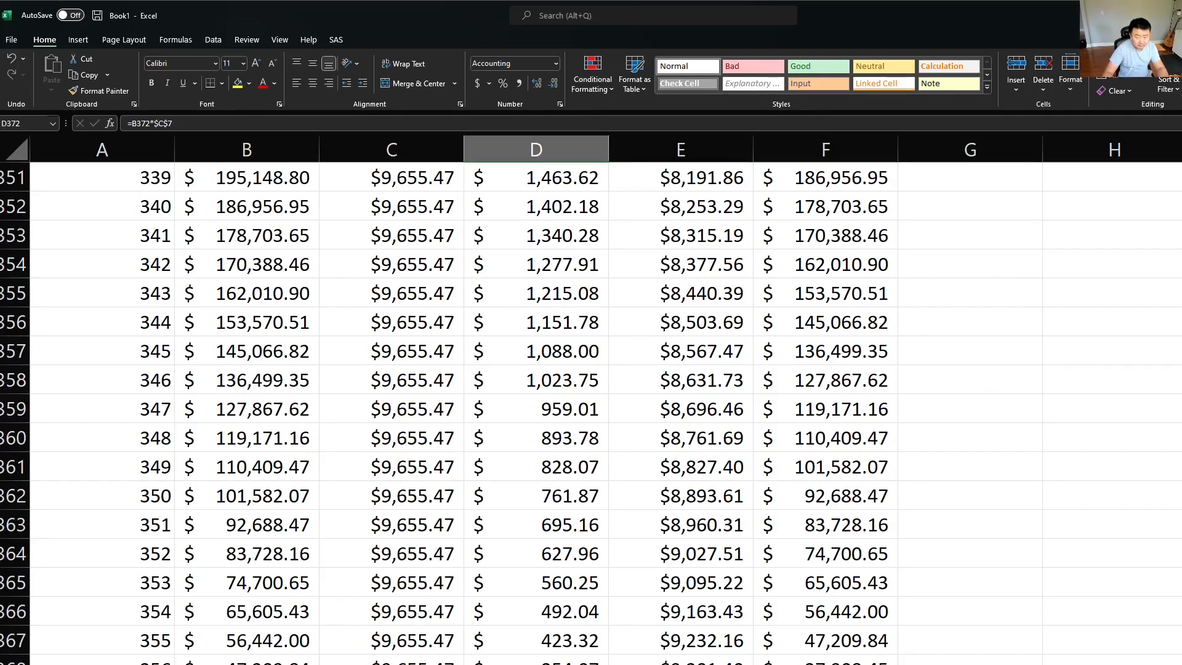
key("ctrl+Up")
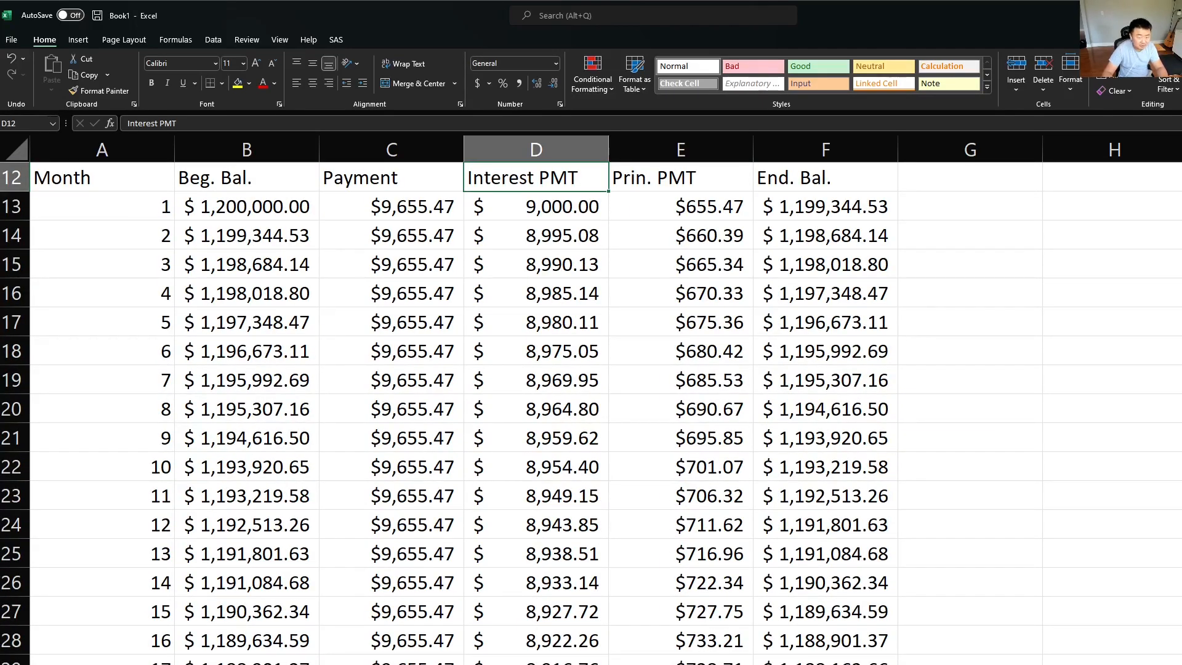
key("ctrl+Down")
key("Right")
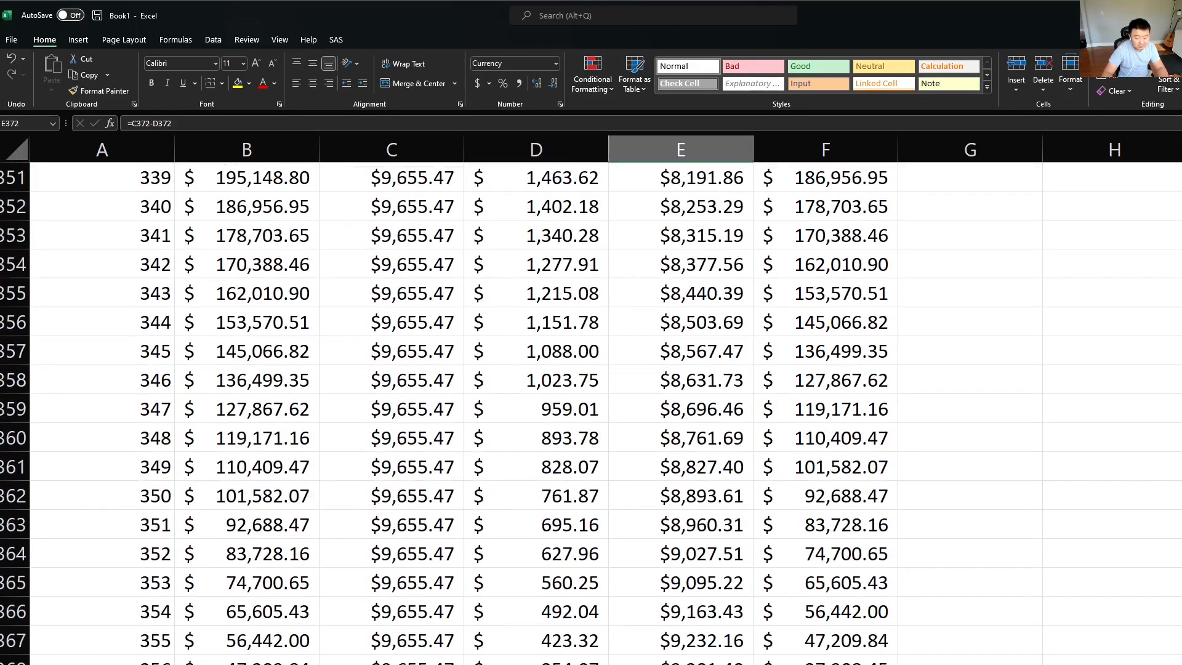
Step: Compare the principal payment of the first month in E13 with that of the last month in E372
key("ctrl+Up")
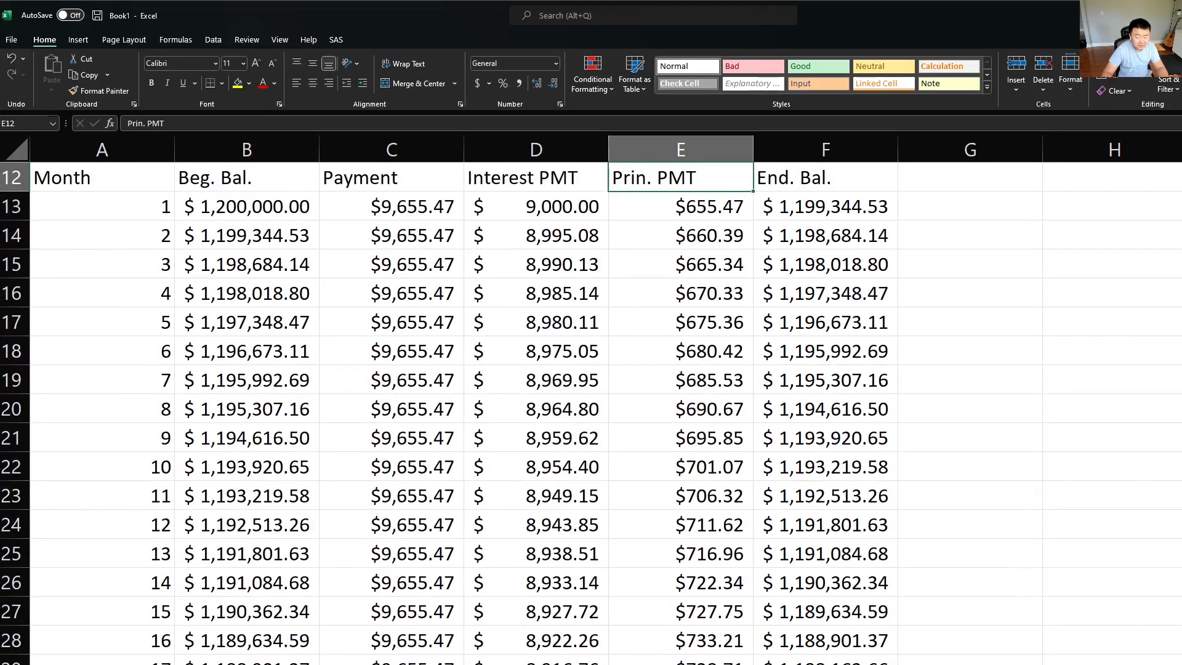
key("Down")
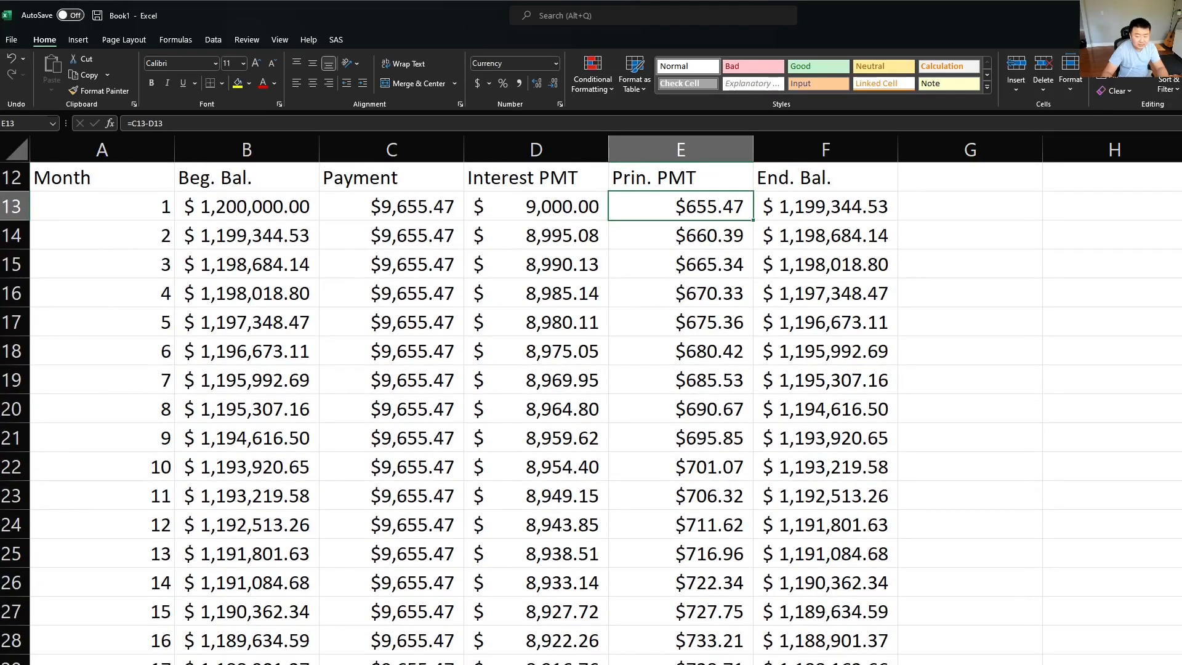
key("ctrl+Down")
key("ctrl+Up")
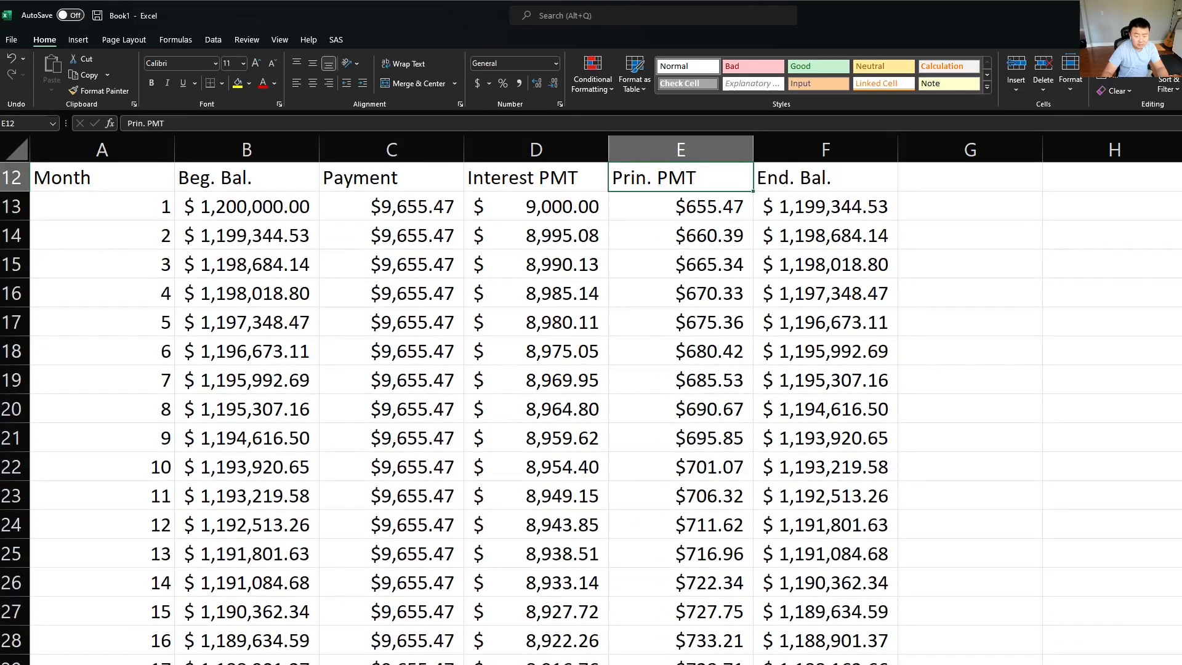
key("ctrl+Down")
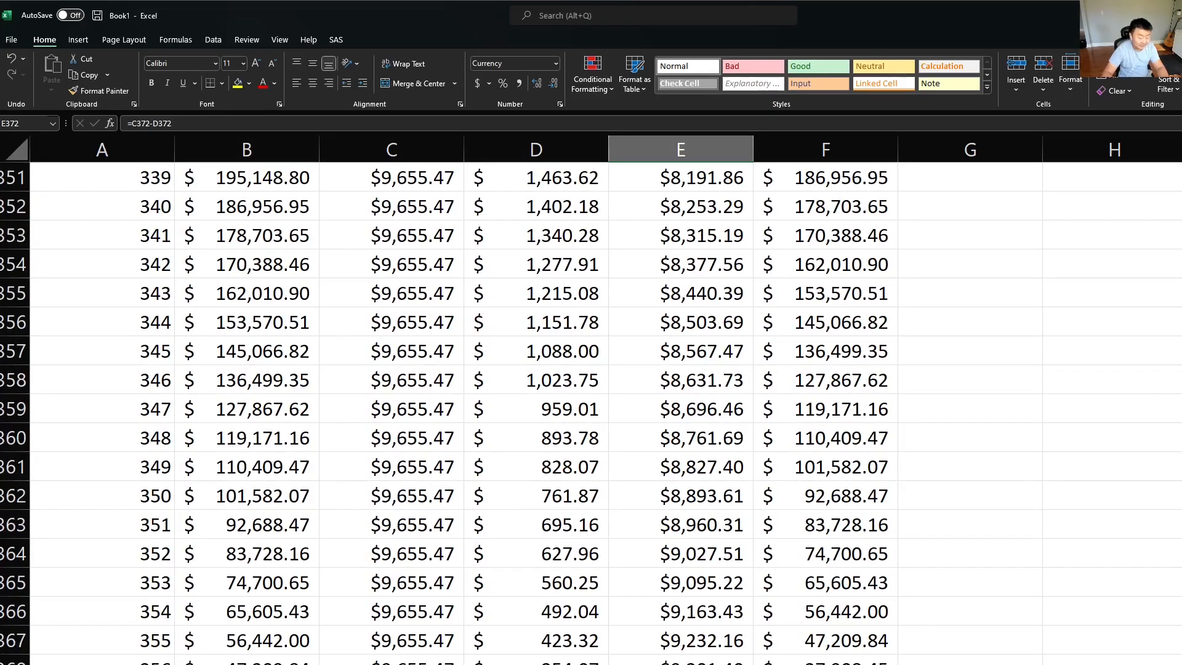
key("ctrl+Up")
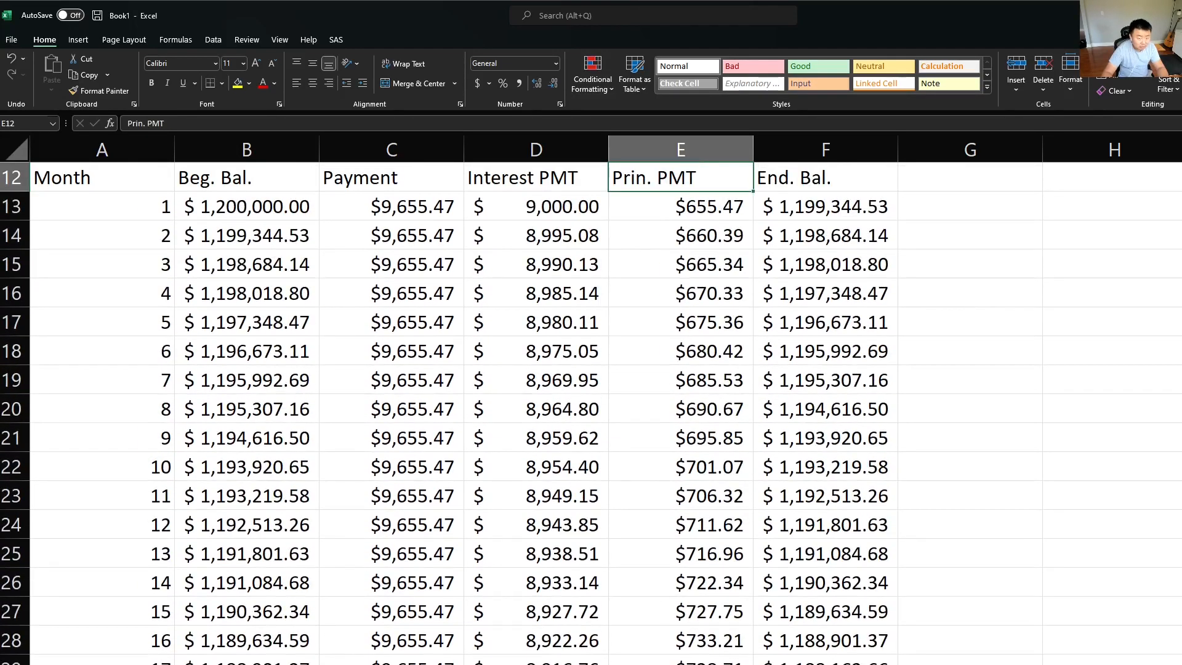
Step: Compare the monthly payment in C13 with the last month's payment in C372
key("Left")
key("Left")
key("Down")
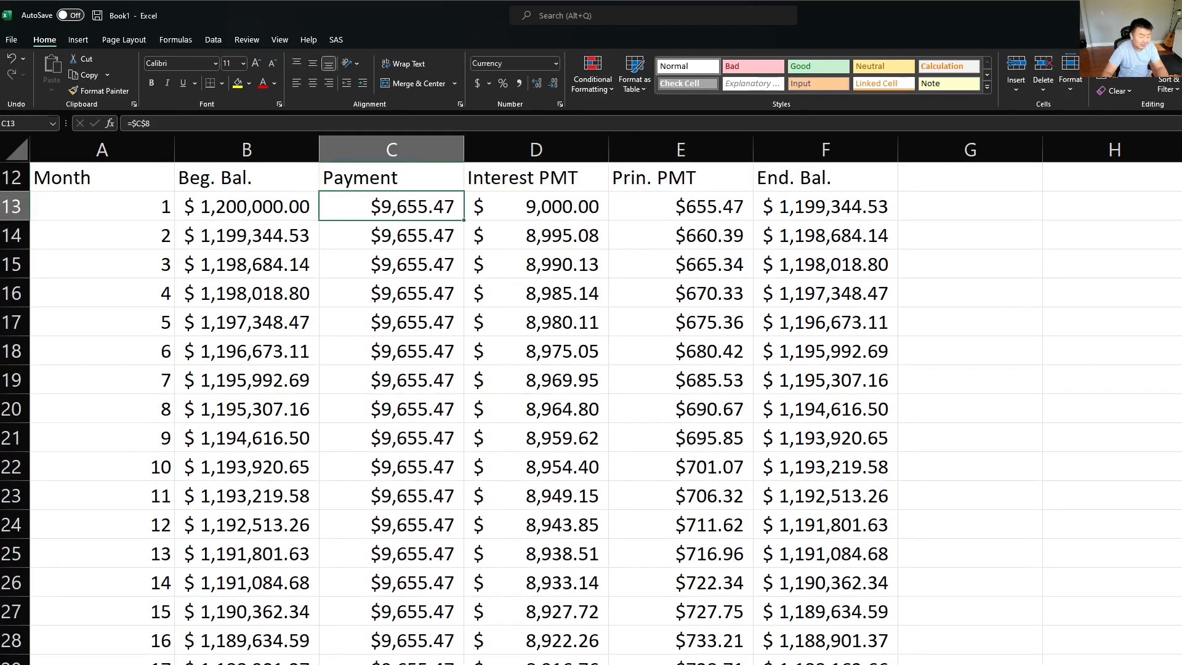
key("ctrl+Down")
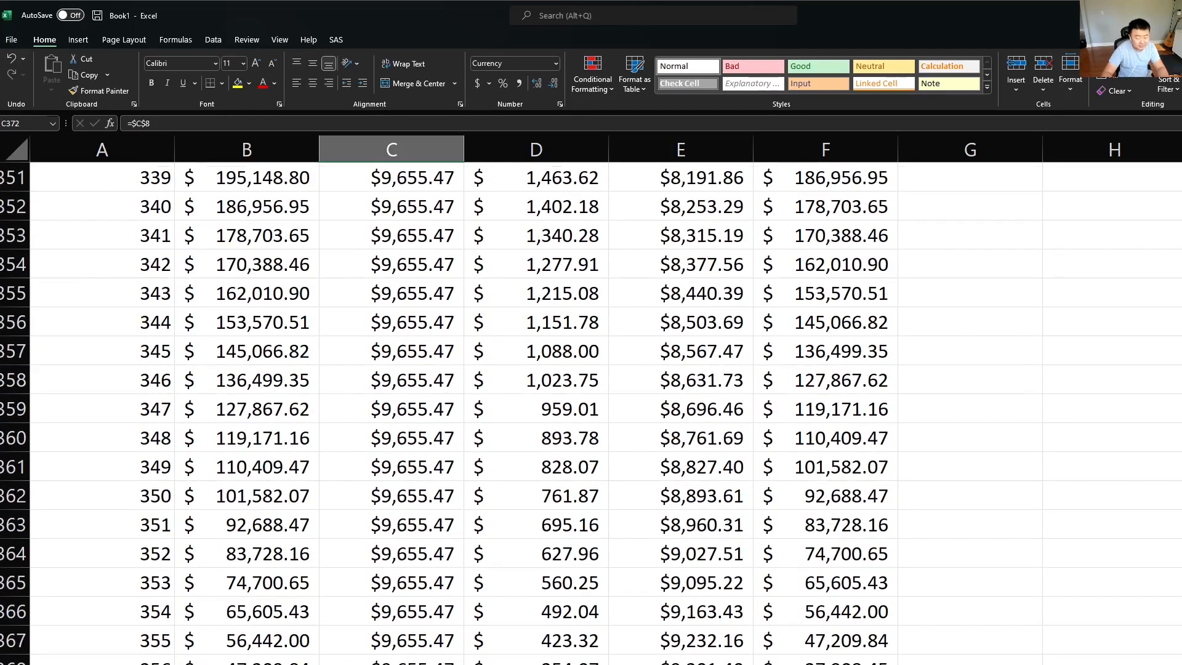
Step: Examine the last month's principal, interest, payment and beginning balance cells in row 372 and how their formulas relate
key("Right")
key("Right")
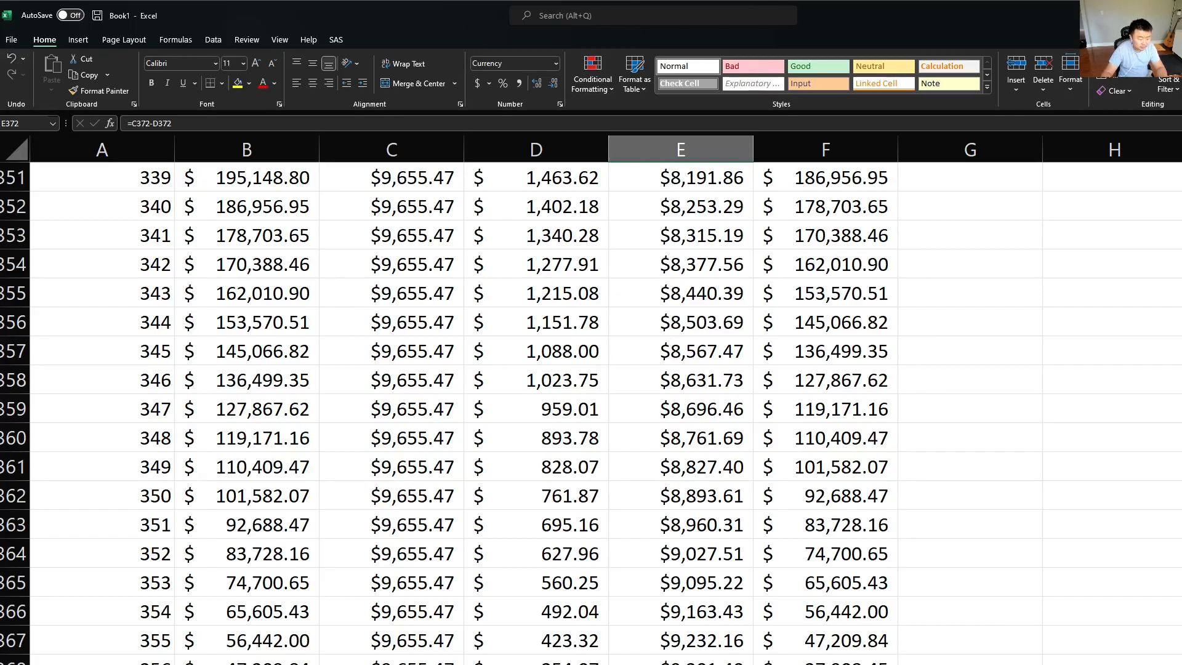
key("Left")
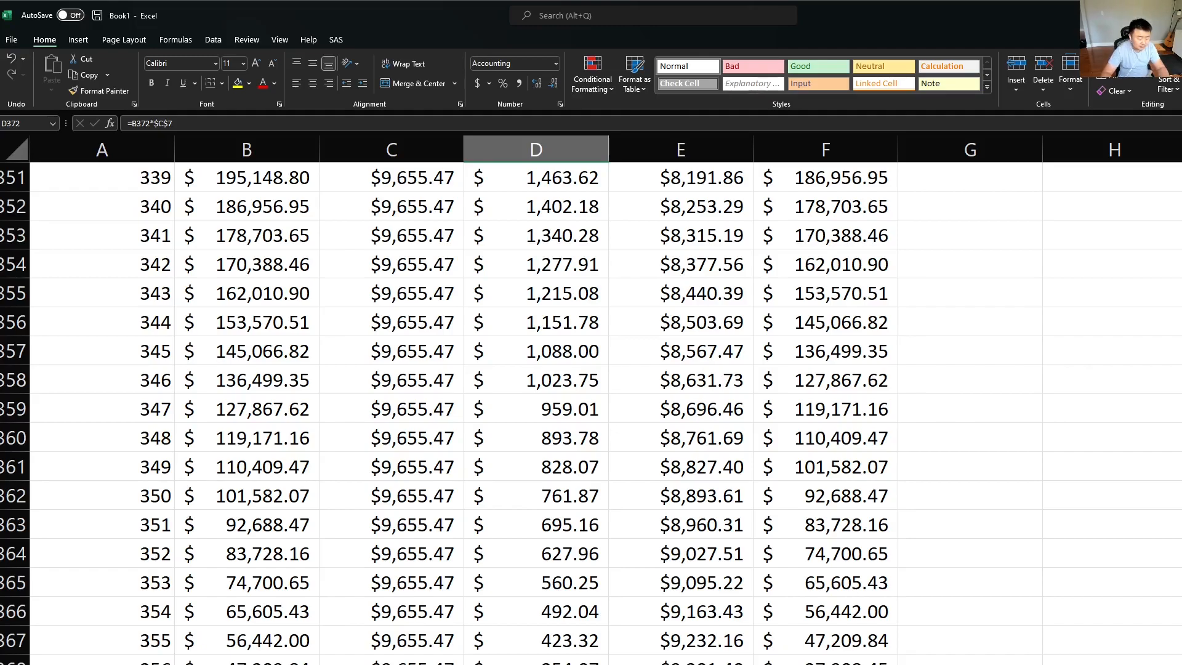
key("Left")
key("Left")
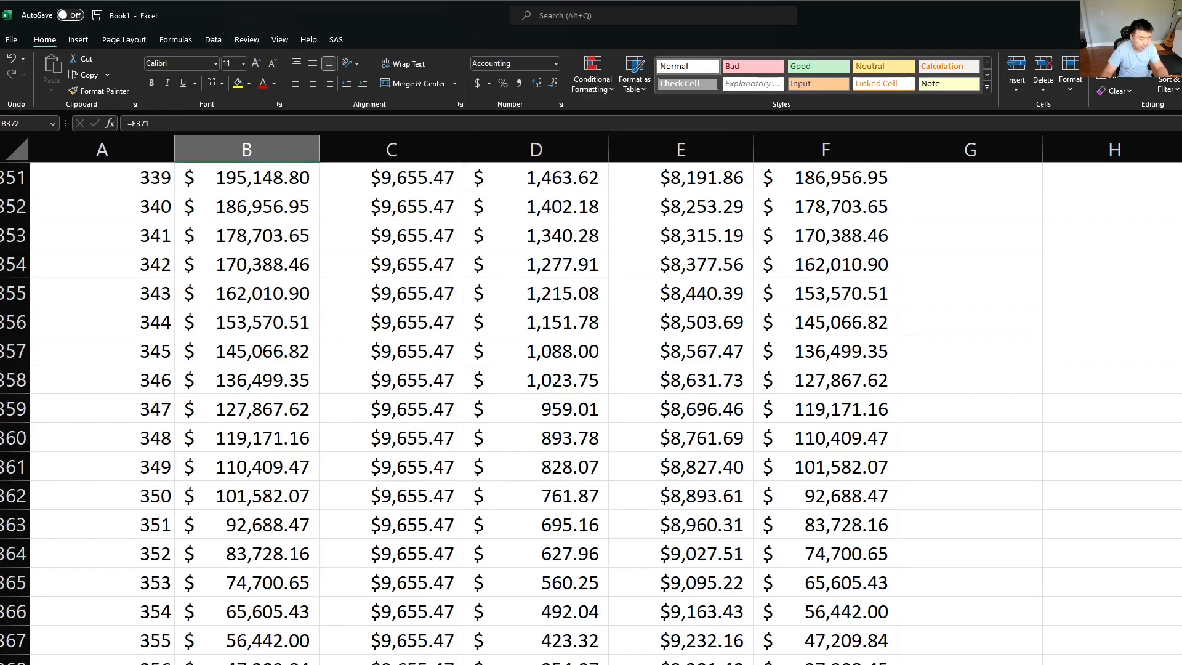
key("Right")
key("Right")
key("Right")
key("Right")
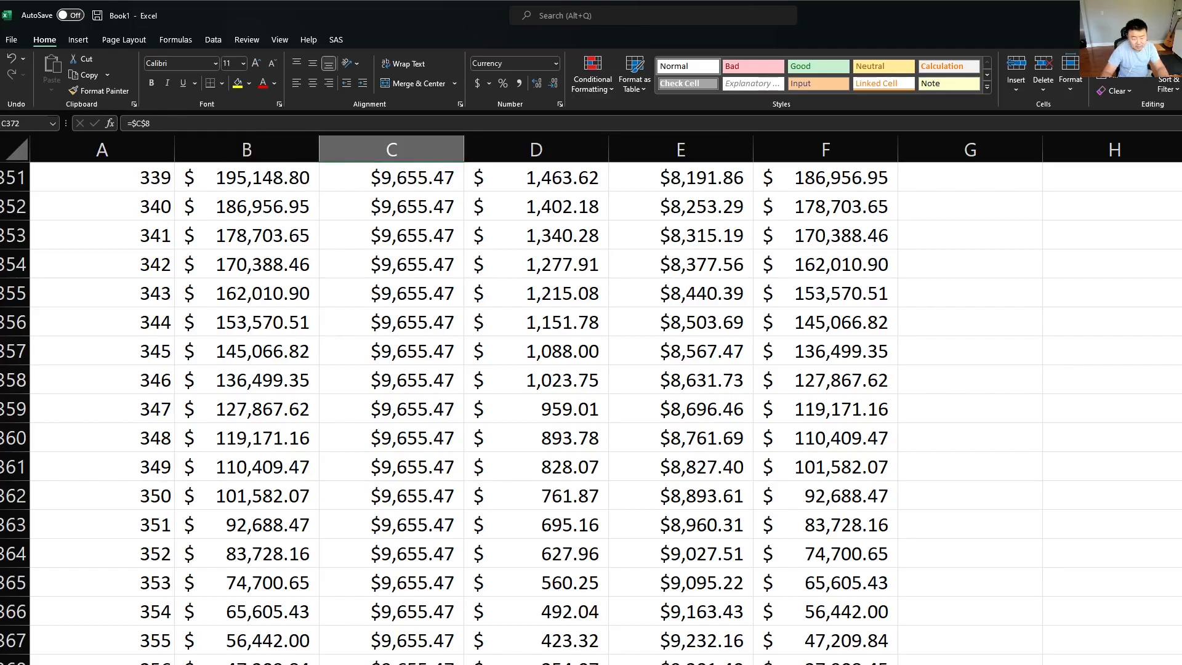
key("Left")
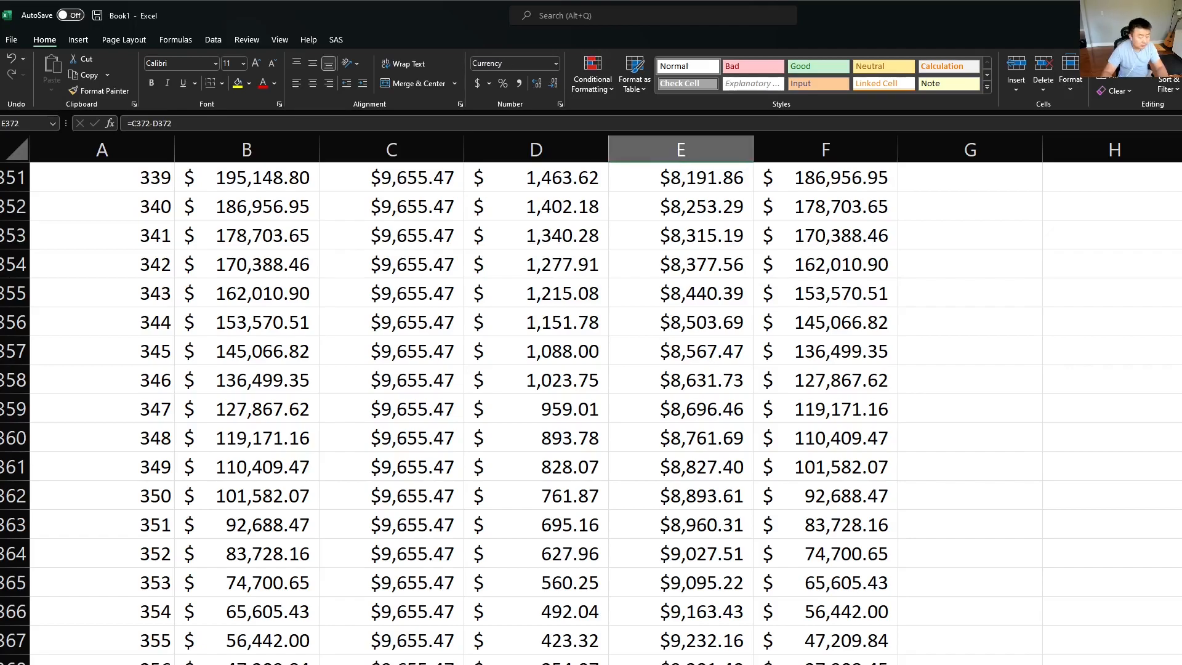
Step: Return to the Price of House label in A1 to review the loan inputs above the schedule
key("ctrl+Up")
key("ctrl+Up")
key("Left")
key("Left")
key("ctrl+Left")
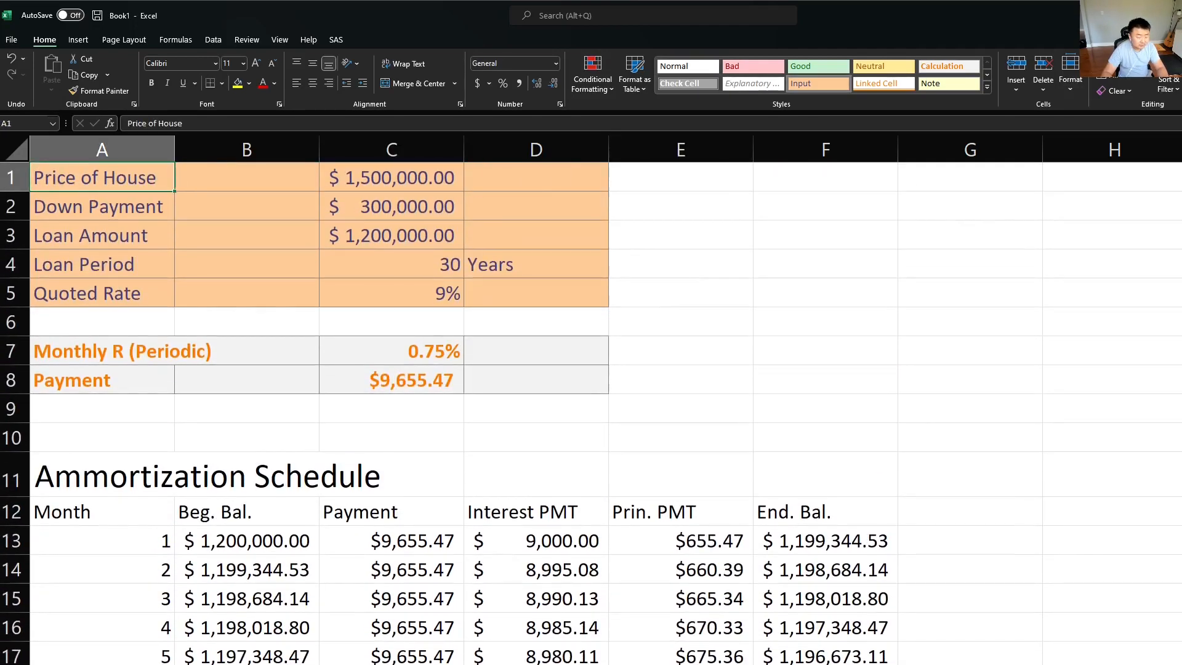